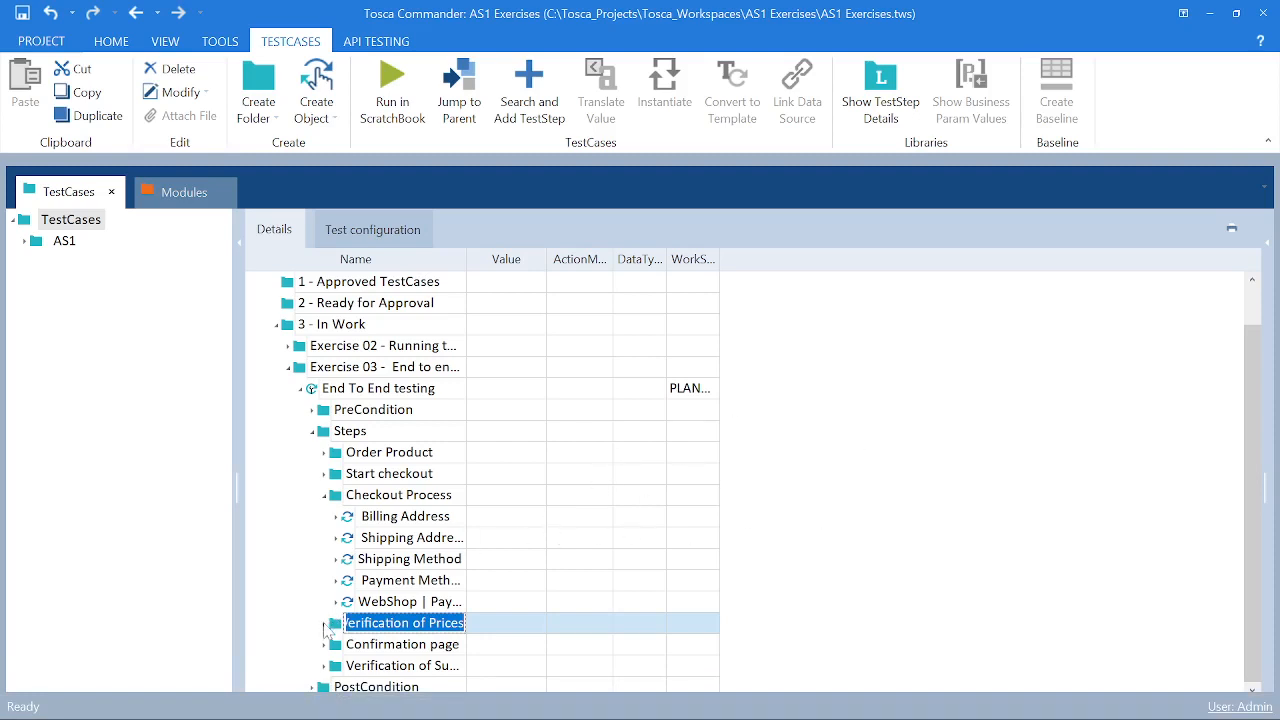
- Expand the Verification of Prices folder and read the full name of its WebShop | Confirm Order test step
click(326, 624)
scroll(966, 505, down, 2)
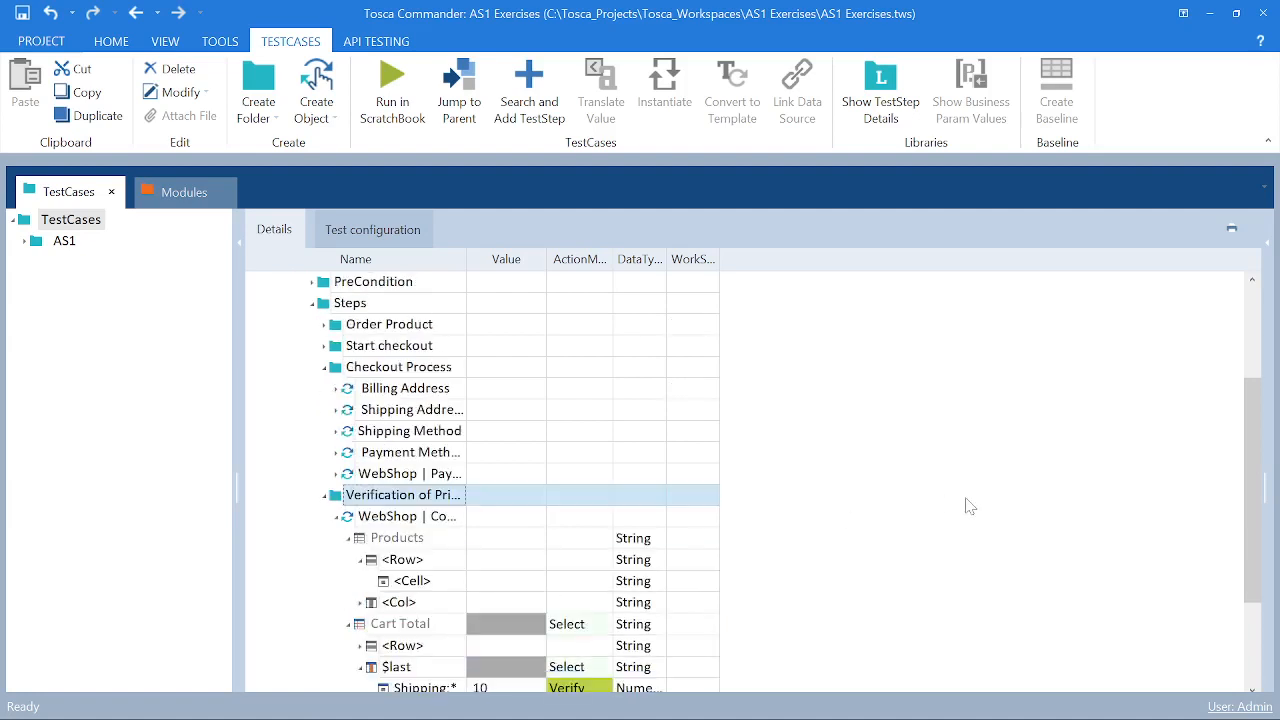
click(383, 518)
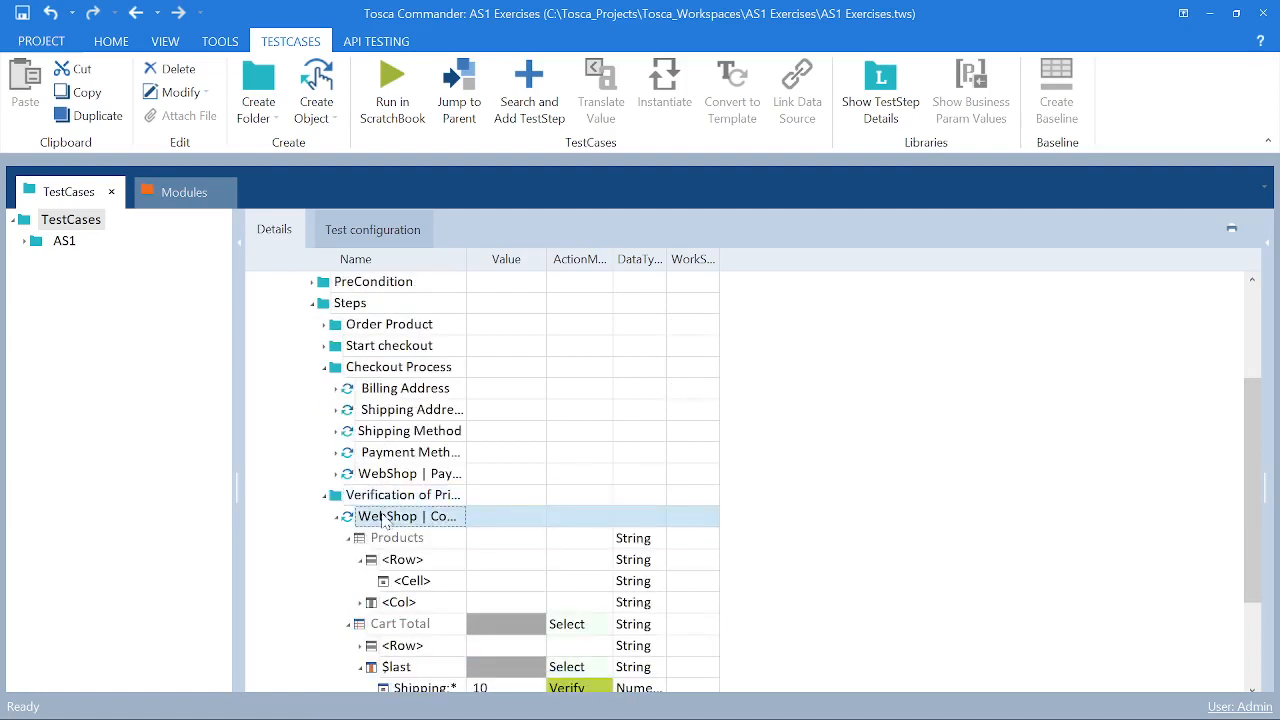
click(383, 518)
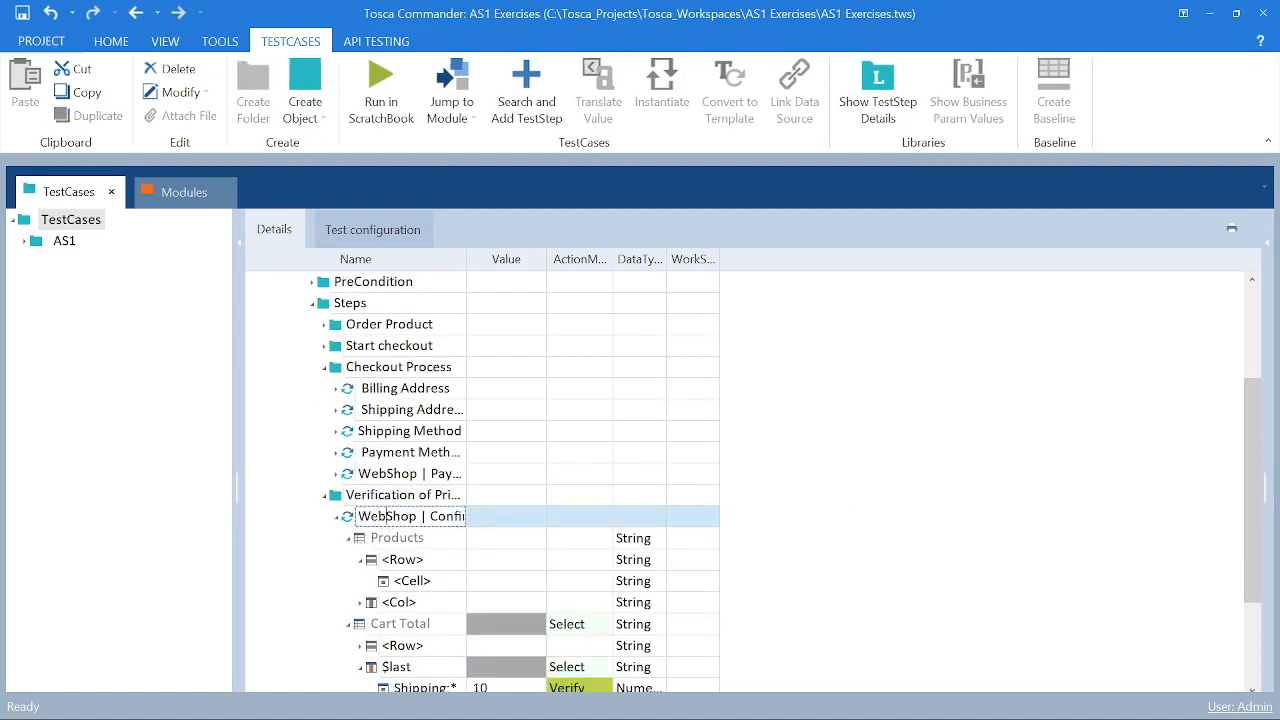
key(Right)
key(Right)
key(Right)
key(Right)
key(Right)
key(Right)
key(Right)
key(Right)
key(Right)
key(Right)
key(Right)
key(Right)
key(Right)
key(Right)
key(Right)
key(Right)
key(Right)
key(Right)
key(Right)
key(Right)
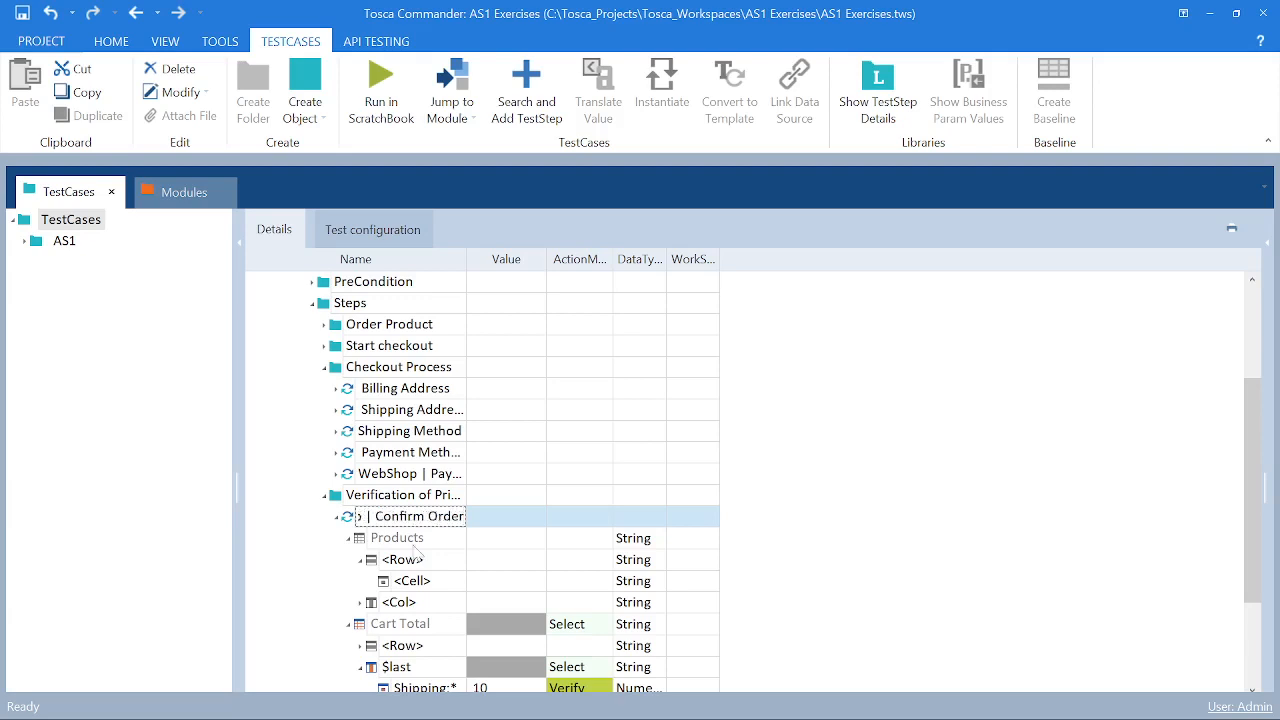
click(342, 519)
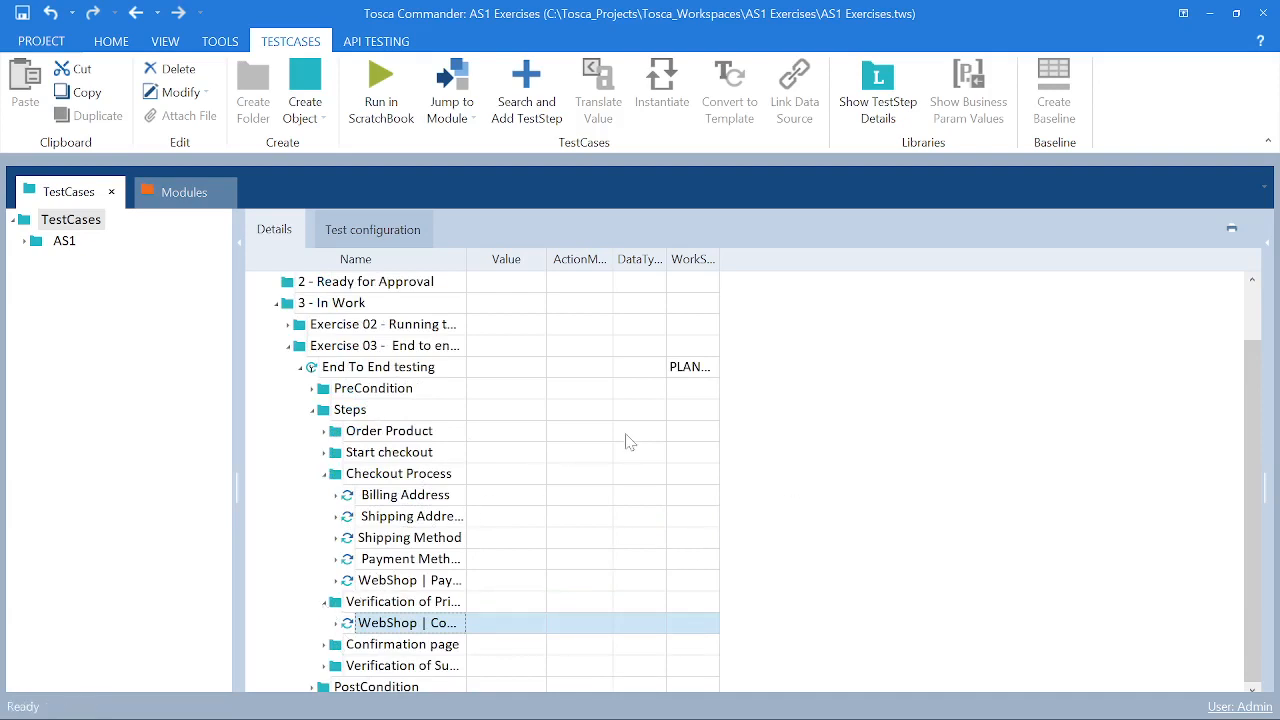
- Review the Launch the url and top menu test steps in the PreCondition folder, then collapse the folder
scroll(623, 437, up, 2)
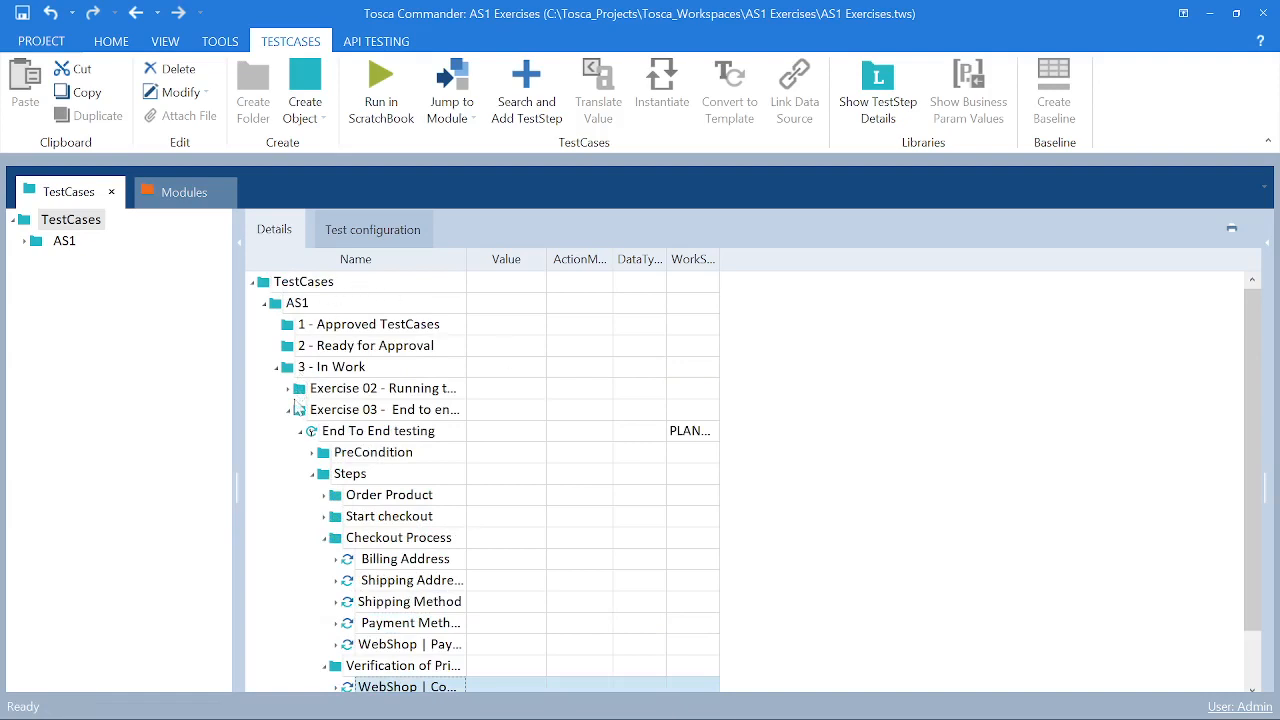
click(313, 454)
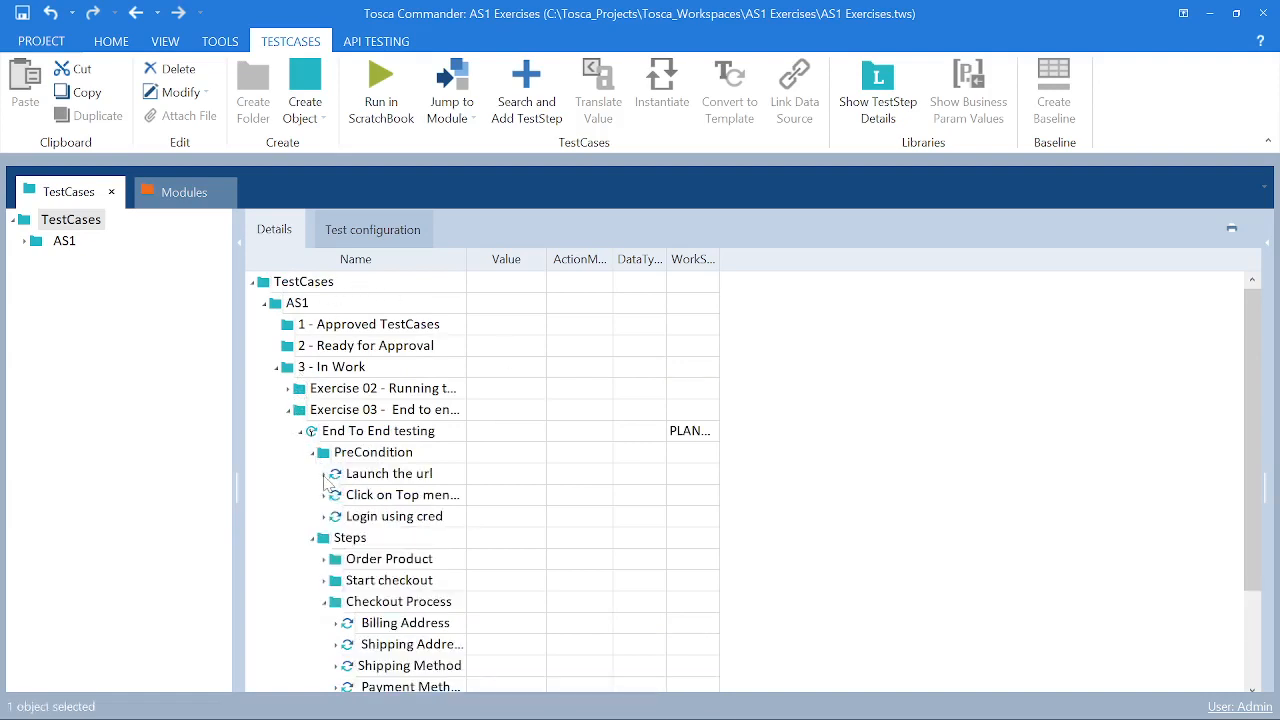
click(324, 475)
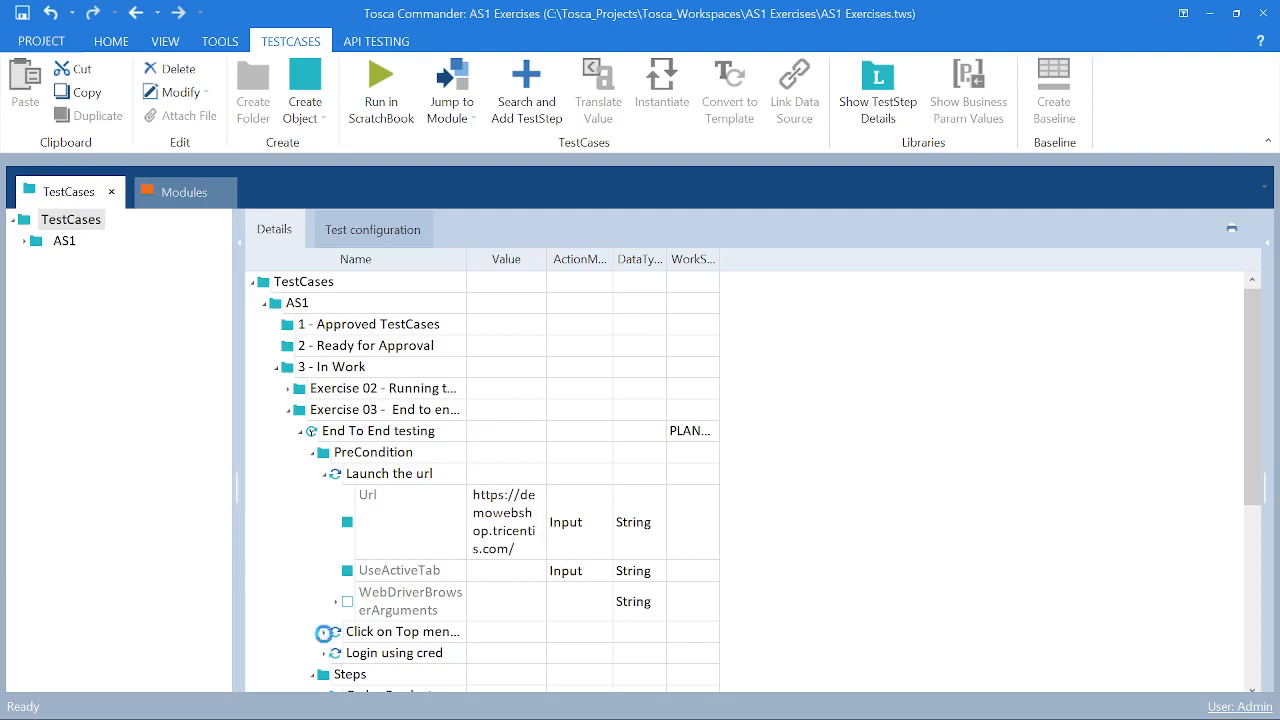
click(324, 632)
scroll(530, 580, down, 1)
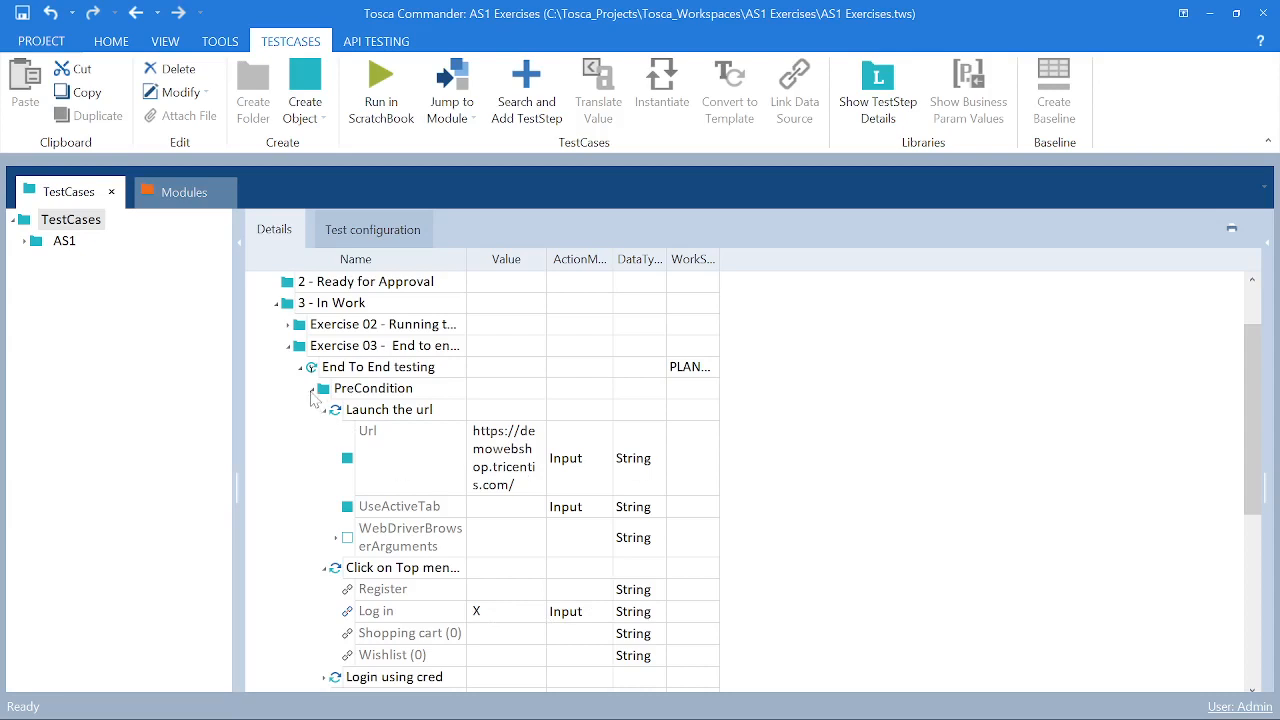
click(312, 390)
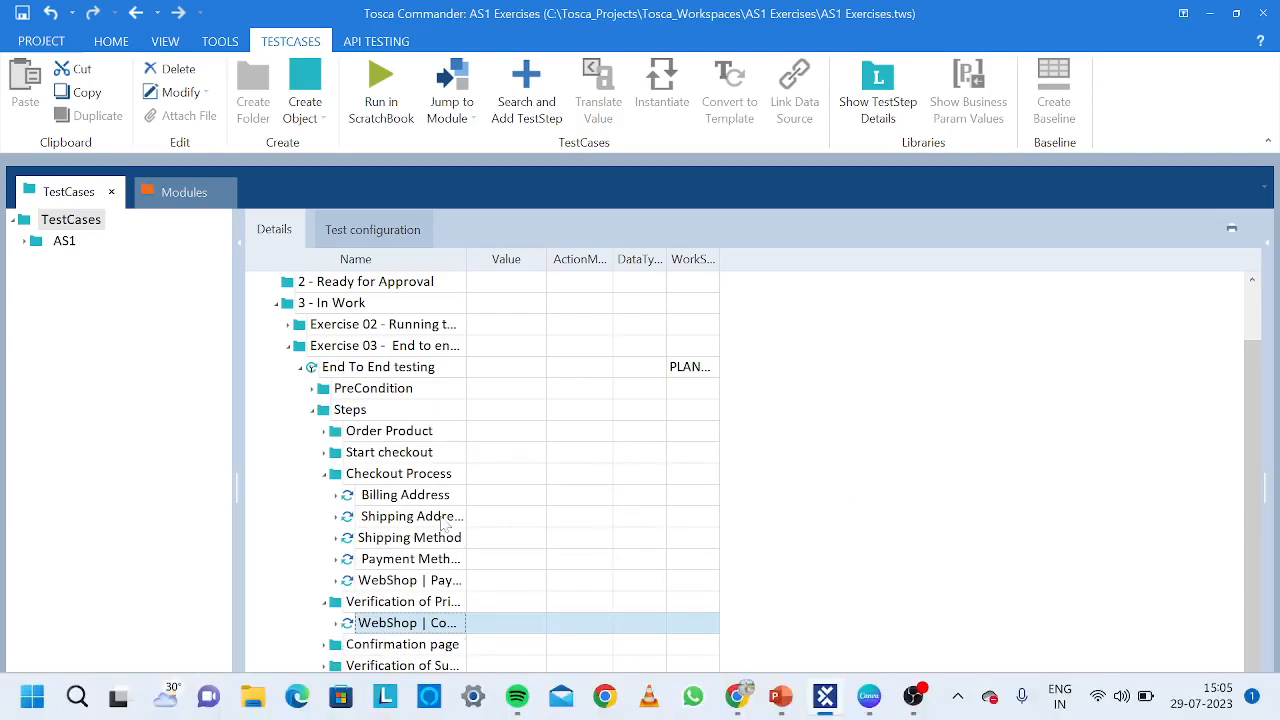
- Expand the WebShop | Confirm Order test step and examine its Cart Total verification and Confirm values
click(337, 623)
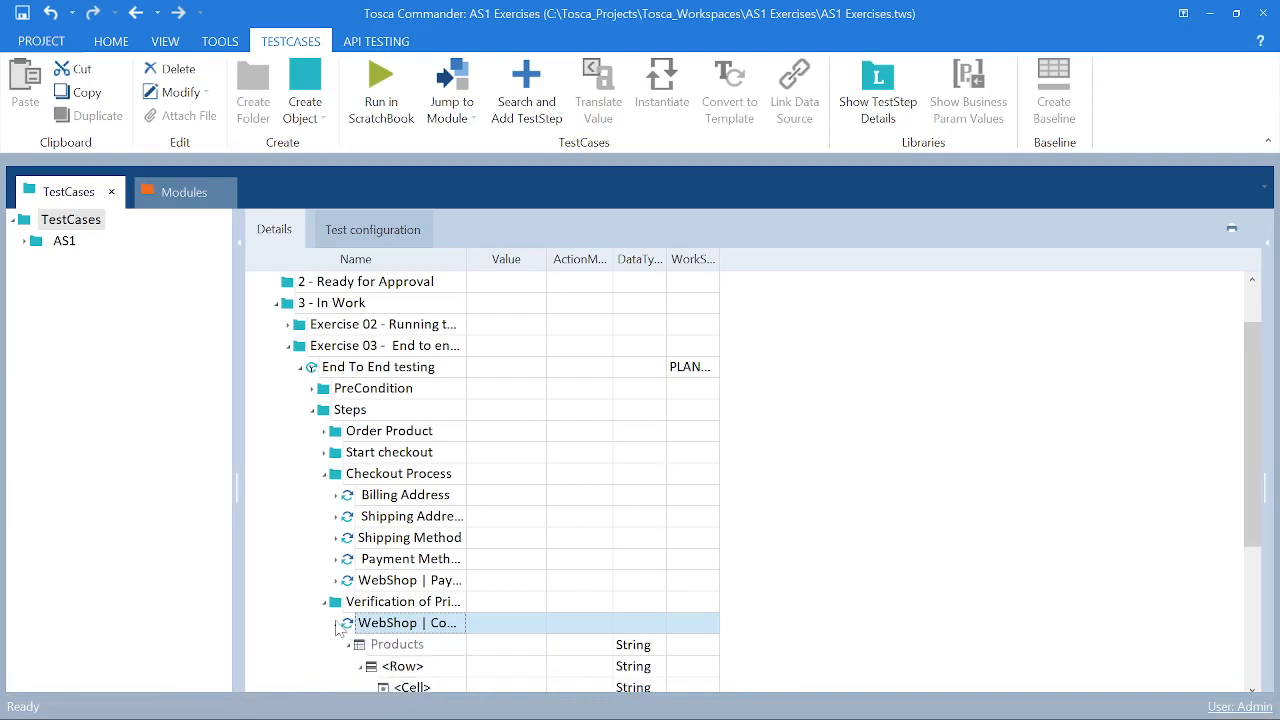
scroll(608, 594, down, 4)
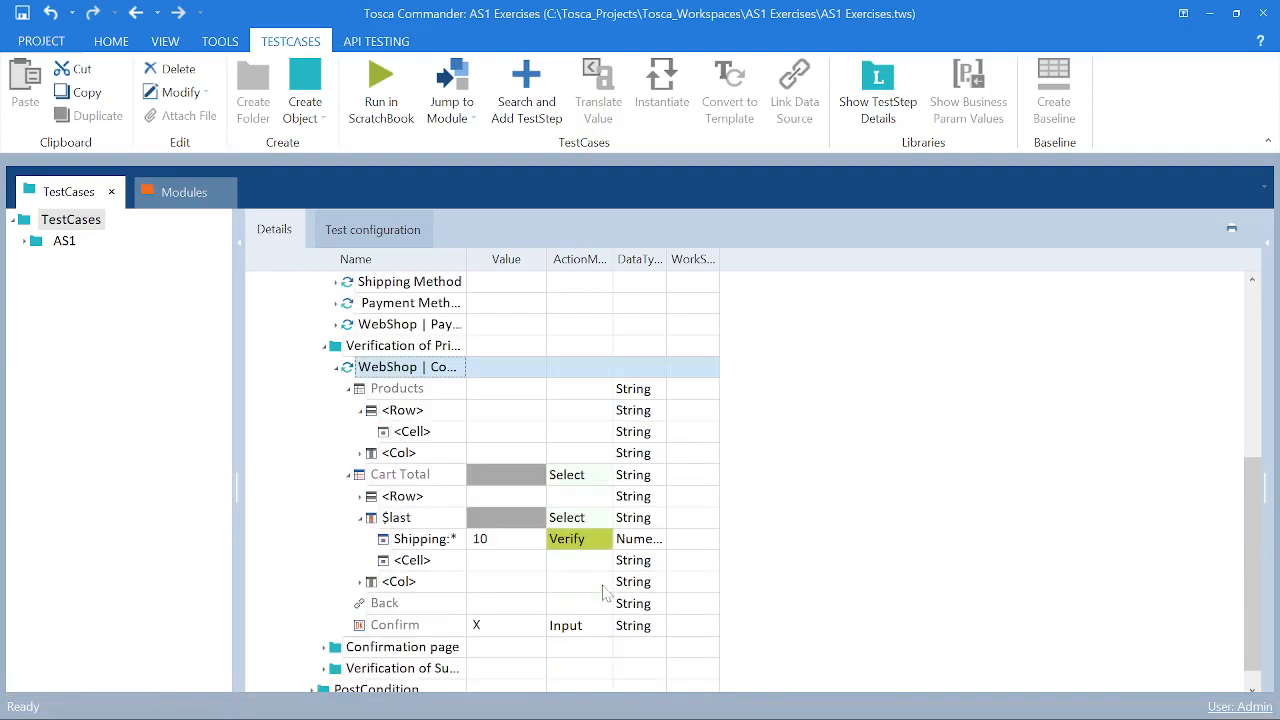
click(864, 453)
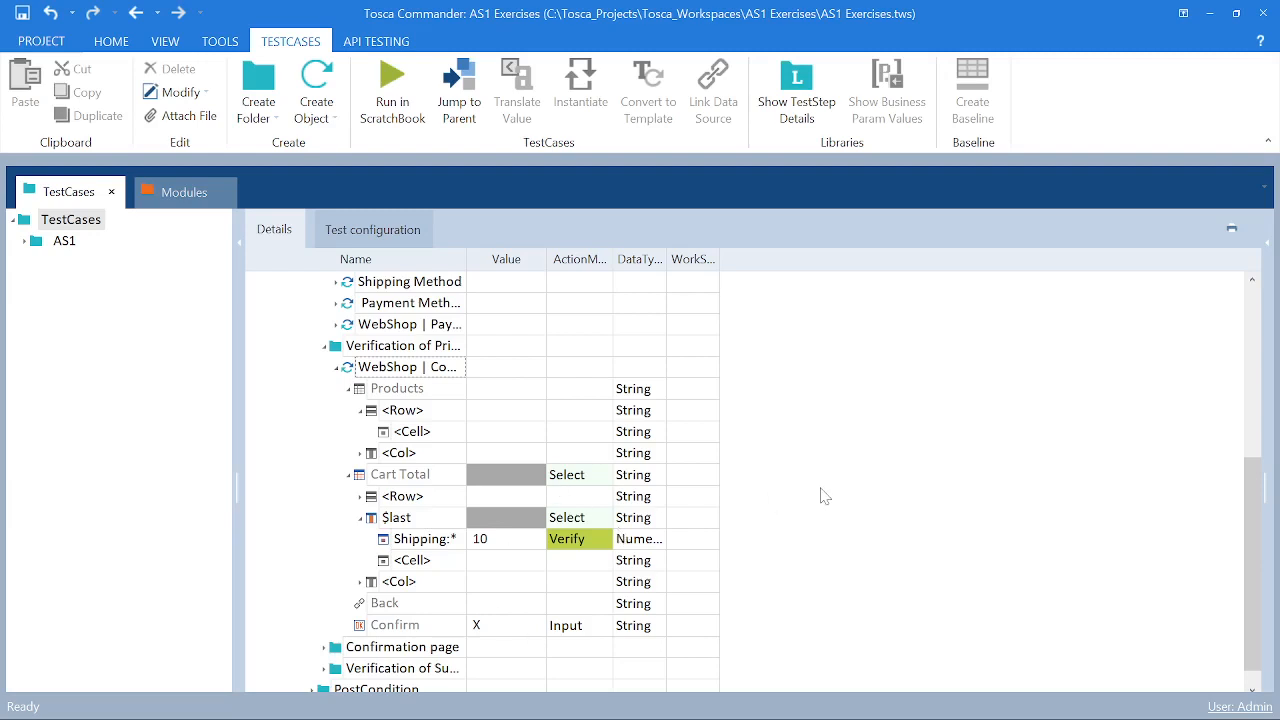
- Switch to Demo Web Shop in Chrome and add Blue Jeans from Apparel & Shoes to the cart
key(alt+Tab)
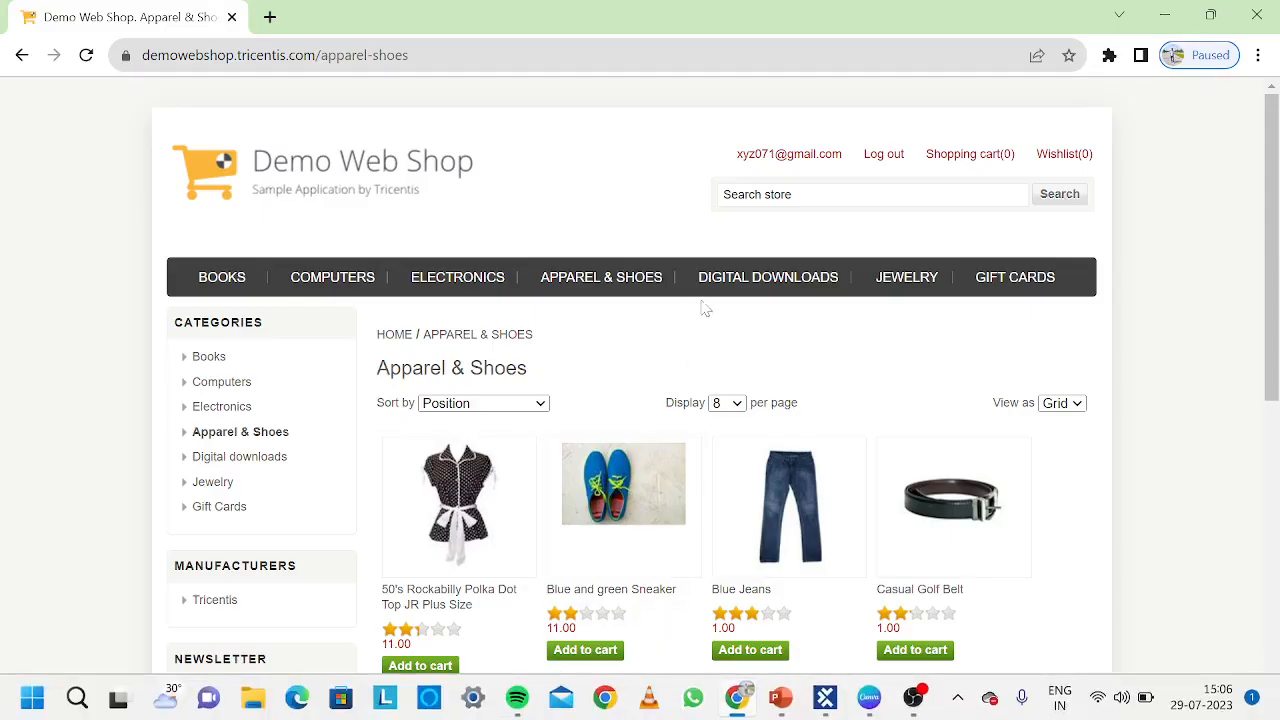
mouse_move(418, 328)
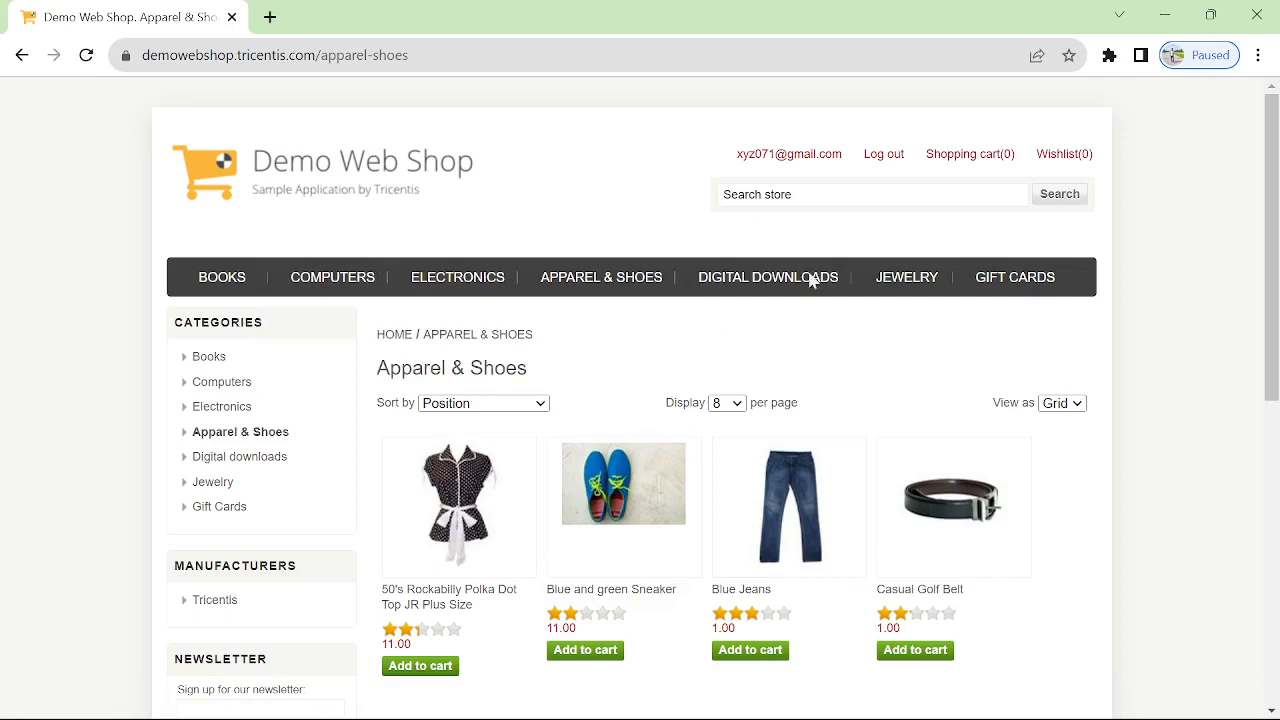
click(593, 287)
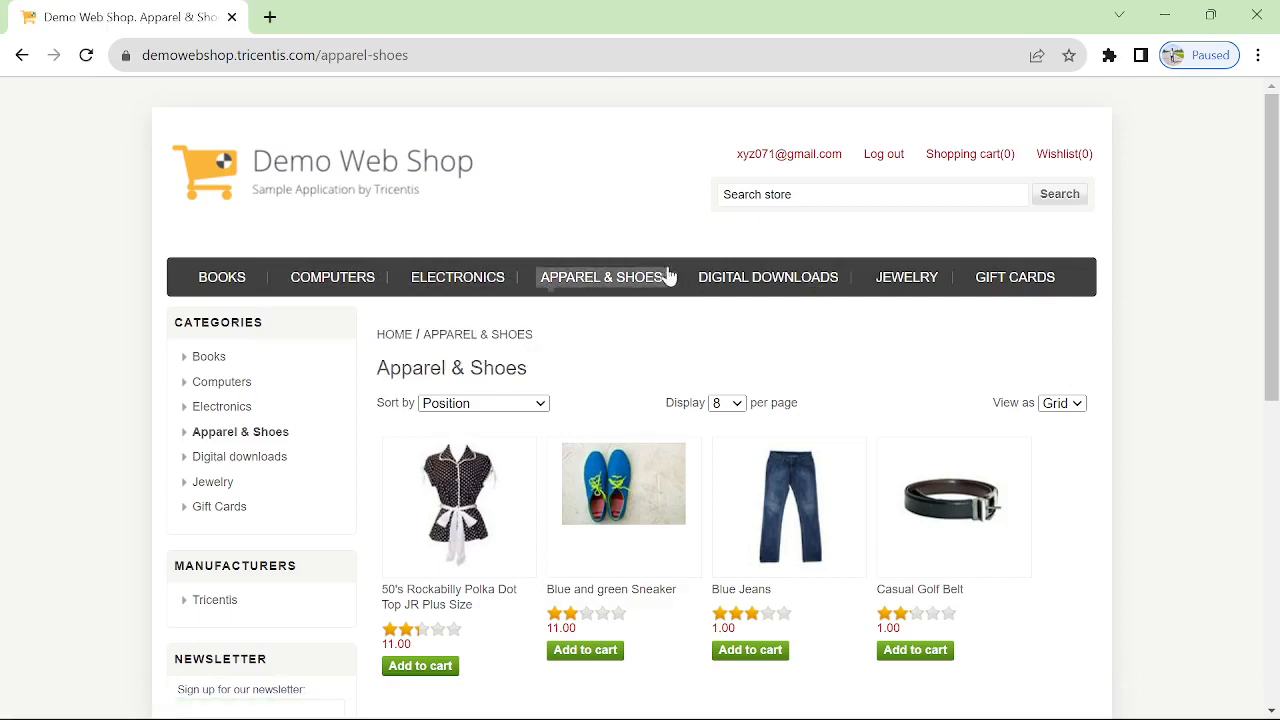
click(757, 655)
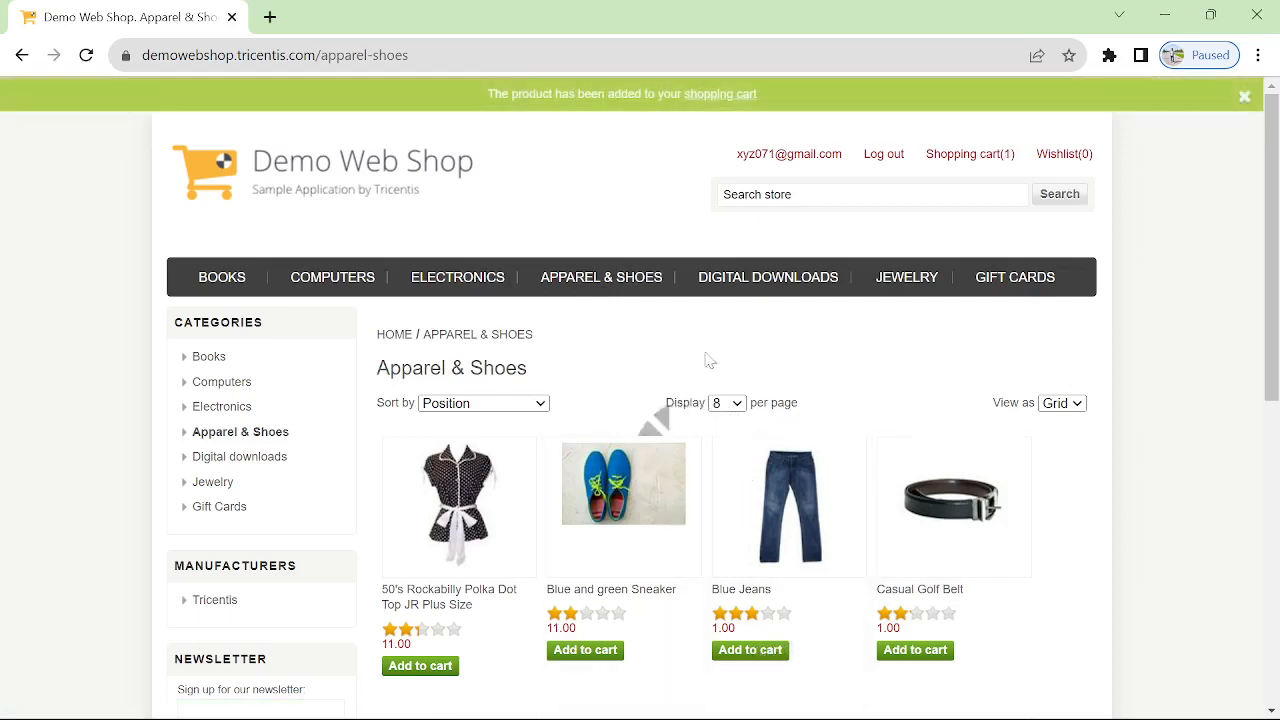
- Open the shopping cart page from the cart preview
scroll(825, 402, down, 3)
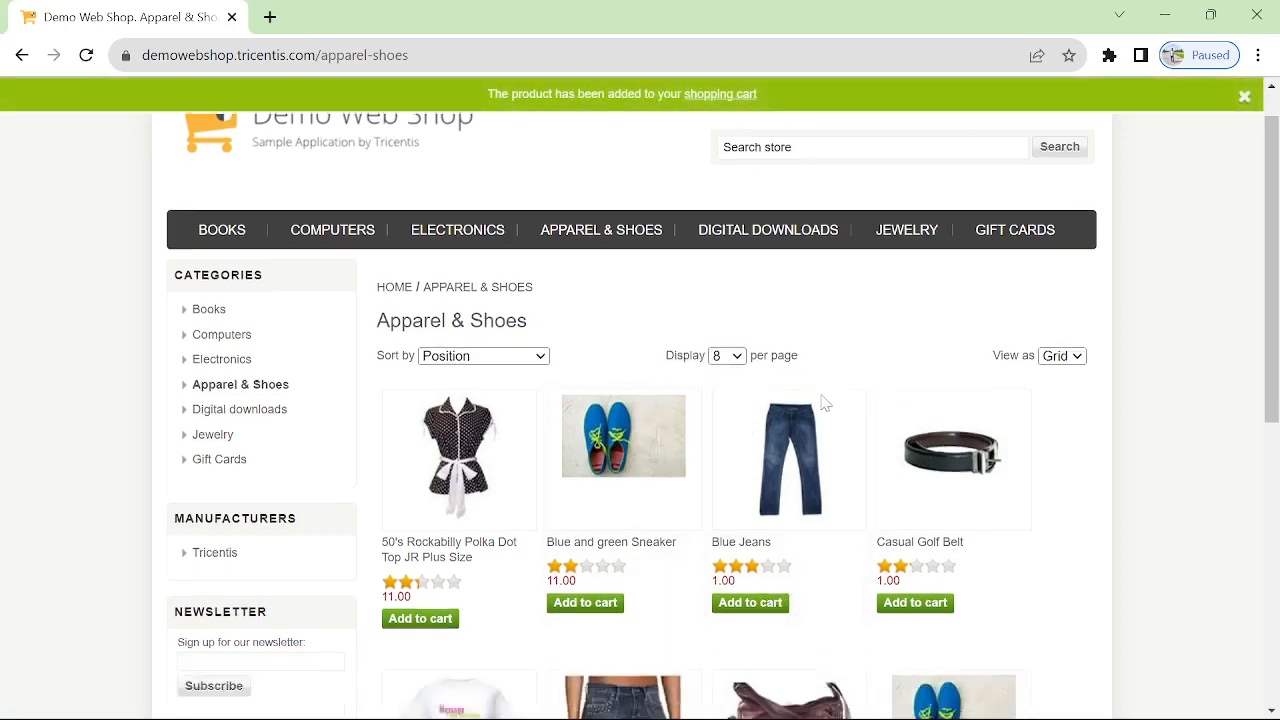
scroll(825, 402, up, 2)
scroll(825, 402, up, 2)
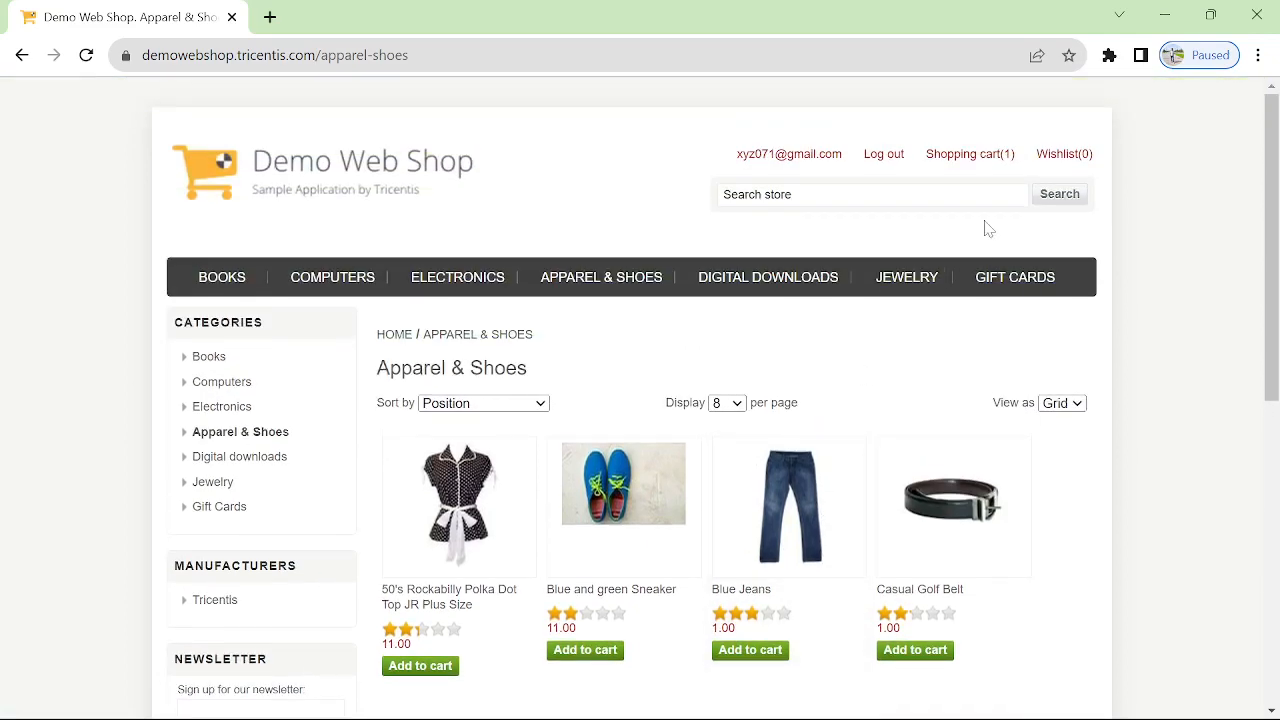
mouse_move(950, 160)
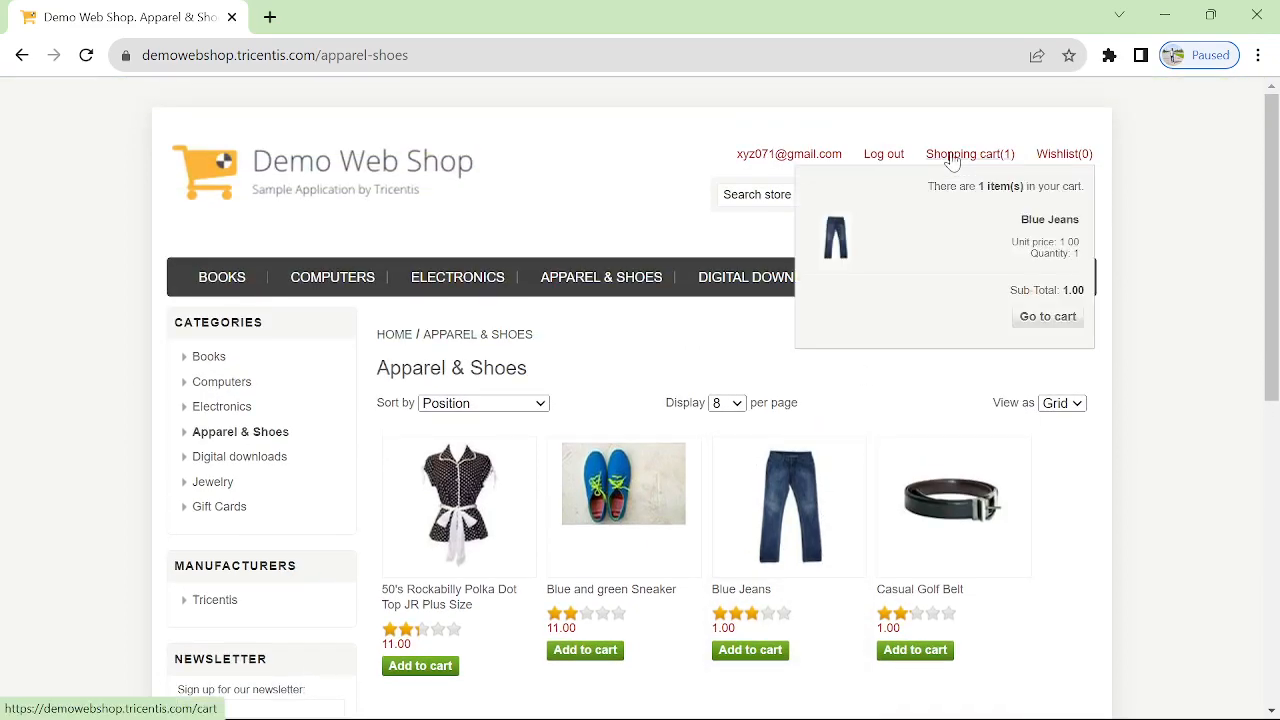
click(1040, 318)
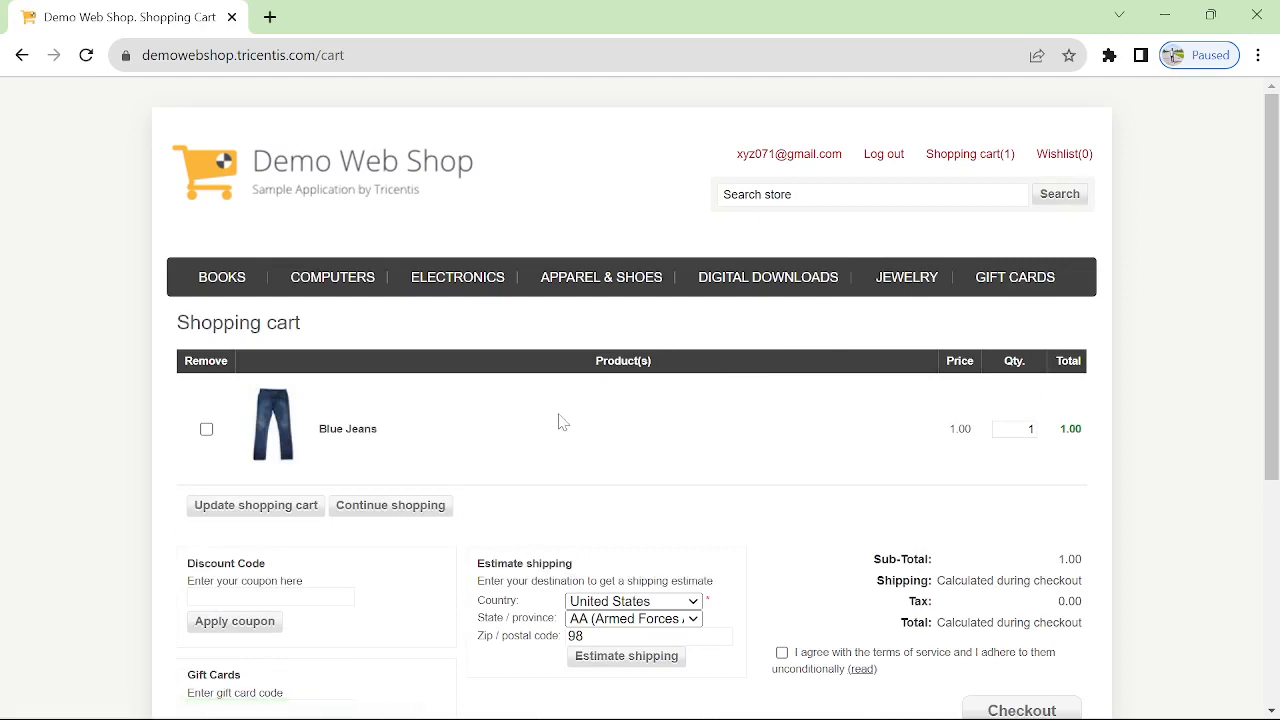
- Agree to the terms of service and proceed to checkout
scroll(560, 420, down, 2)
scroll(560, 420, down, 1)
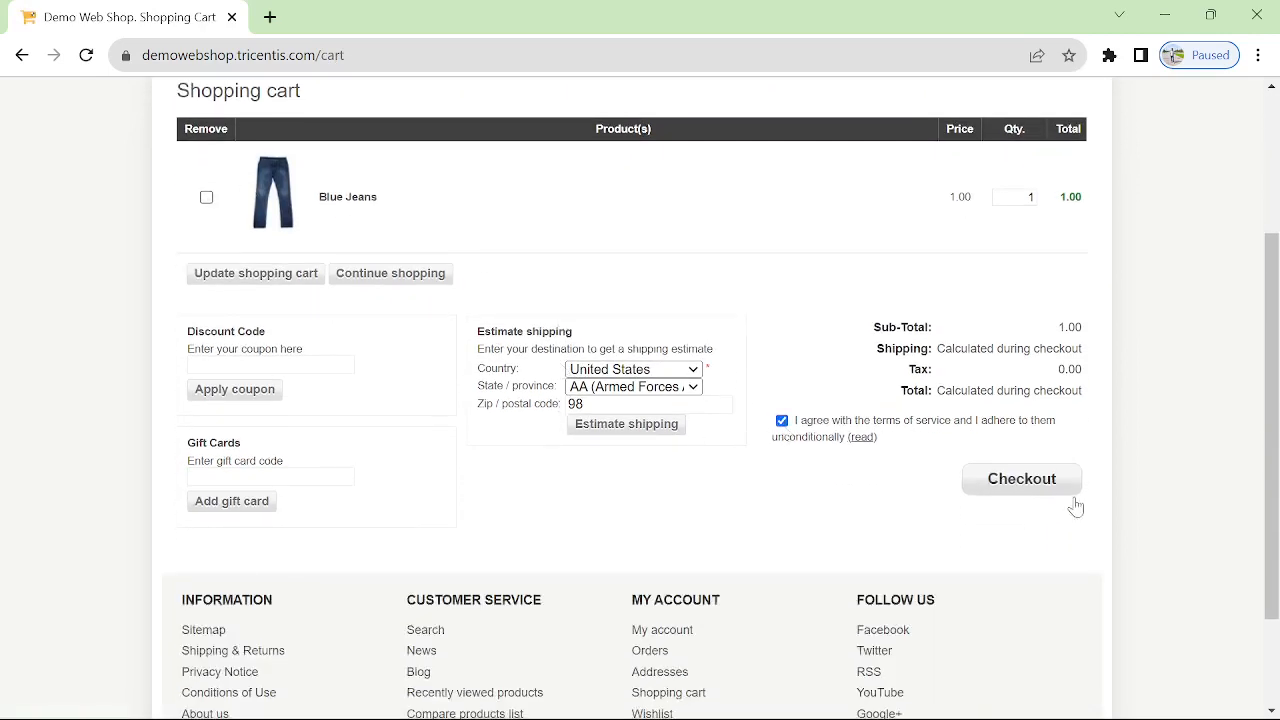
click(1008, 484)
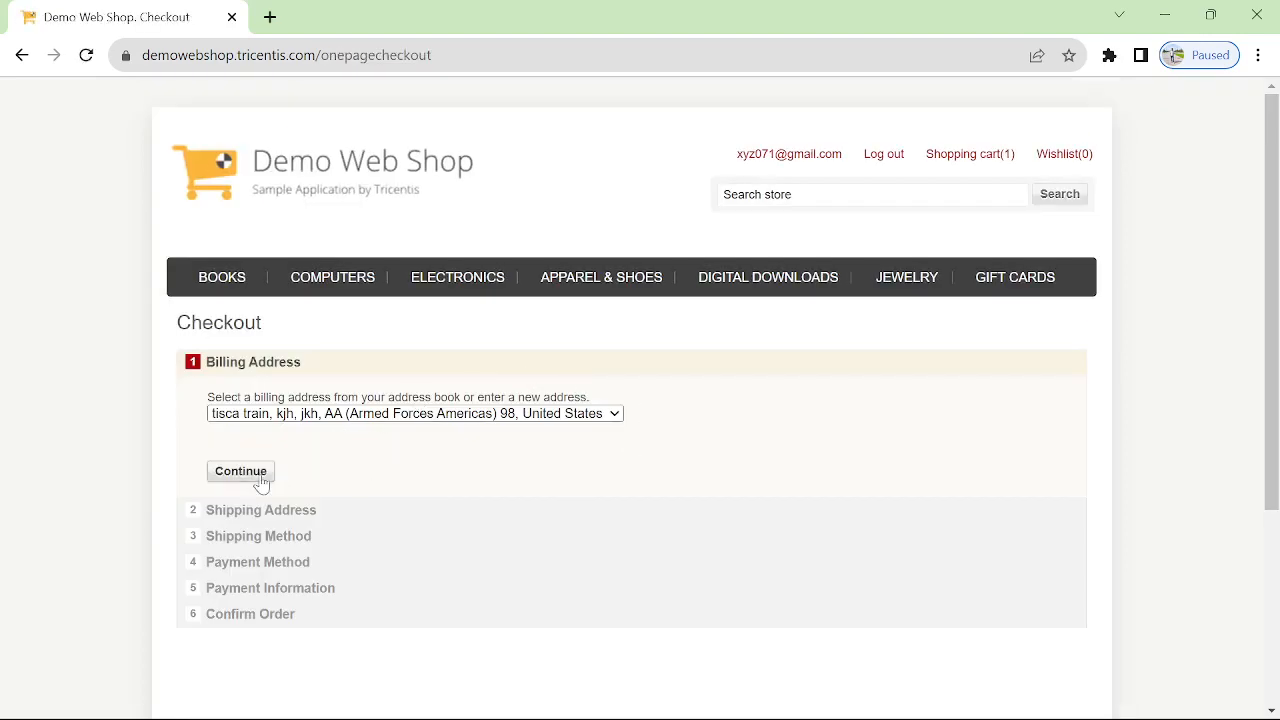
- Accept the saved billing and shipping addresses and continue with the Ground shipping method
click(241, 471)
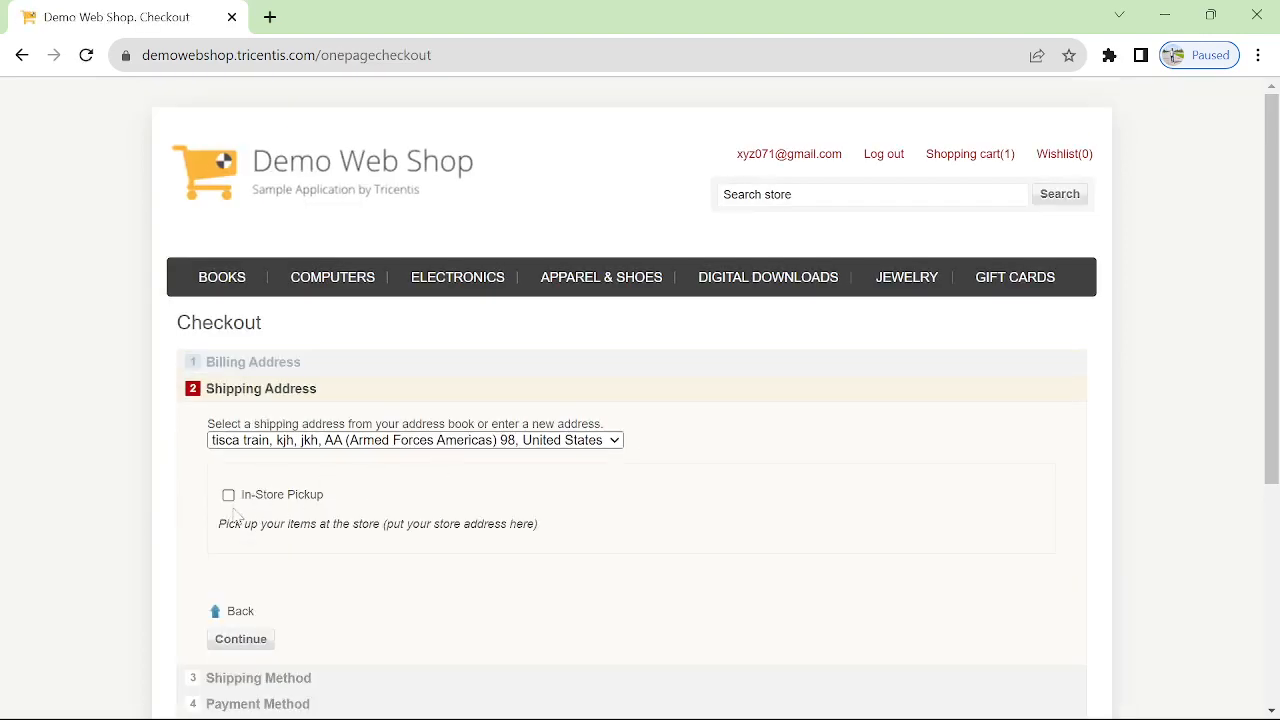
click(241, 640)
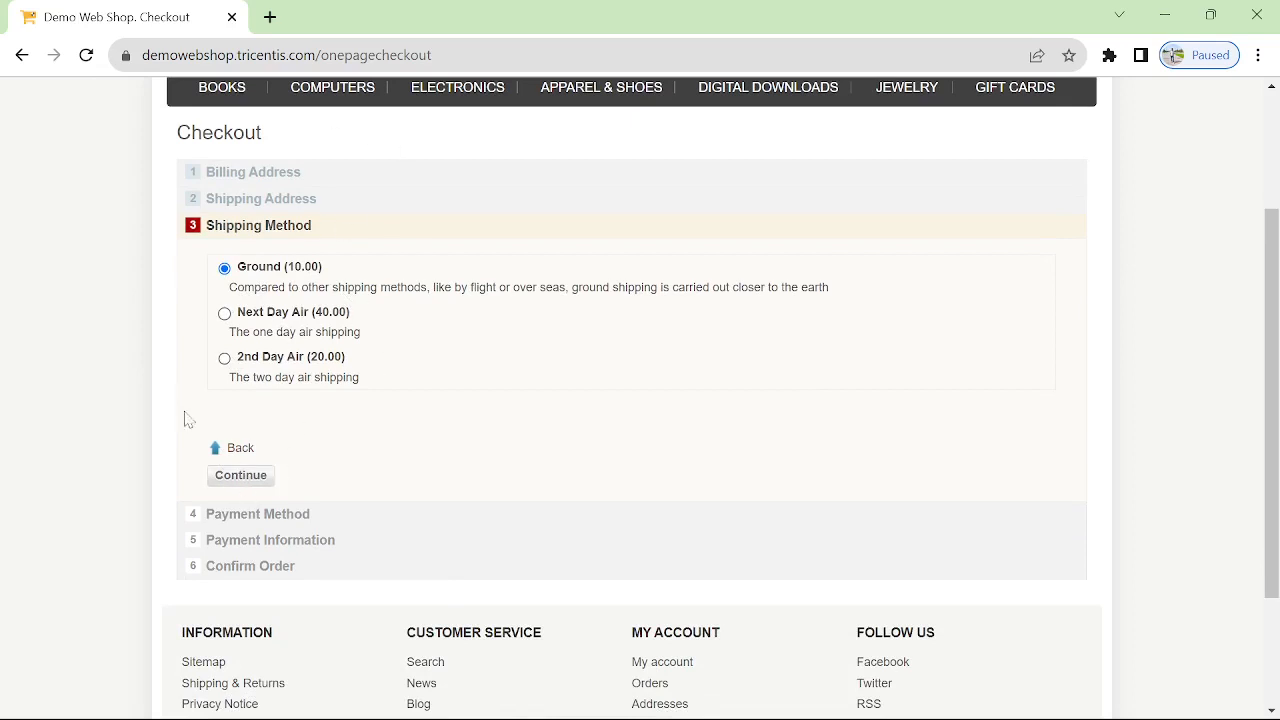
click(241, 476)
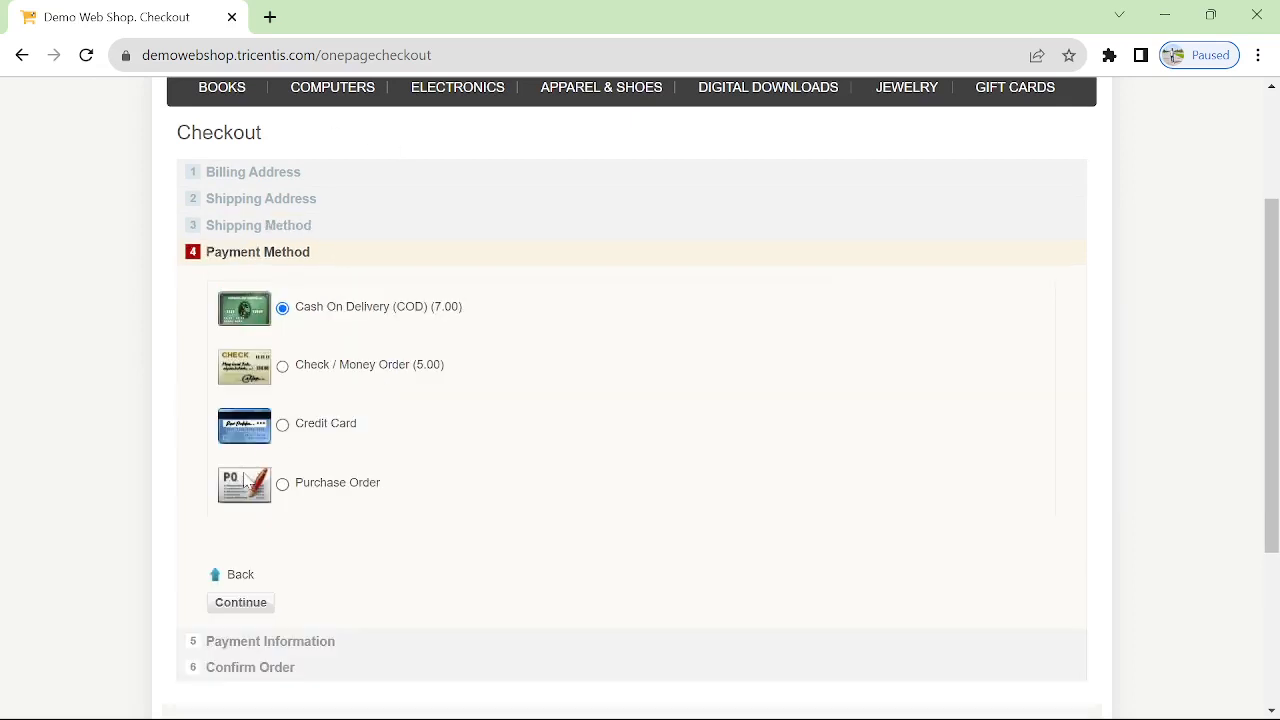
- Continue with Cash On Delivery as the payment method and accept the payment information to reach Confirm Order
scroll(375, 547, down, 1)
scroll(375, 547, down, 1)
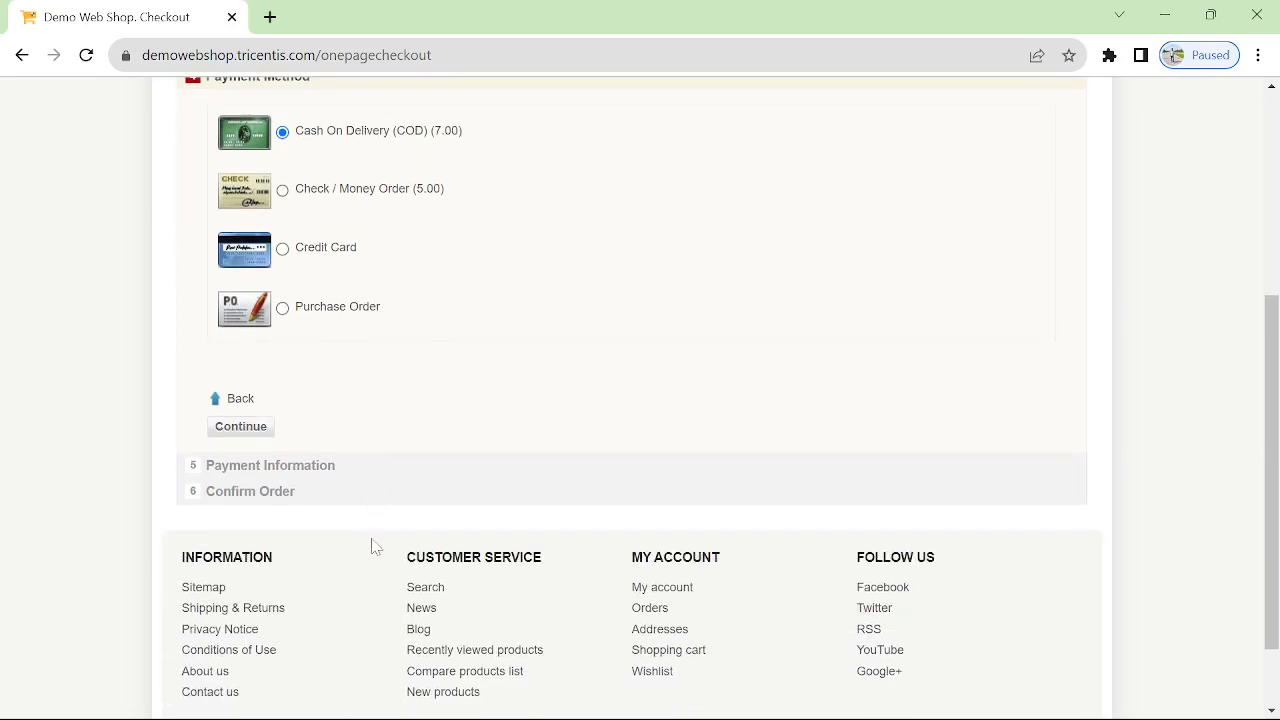
click(245, 428)
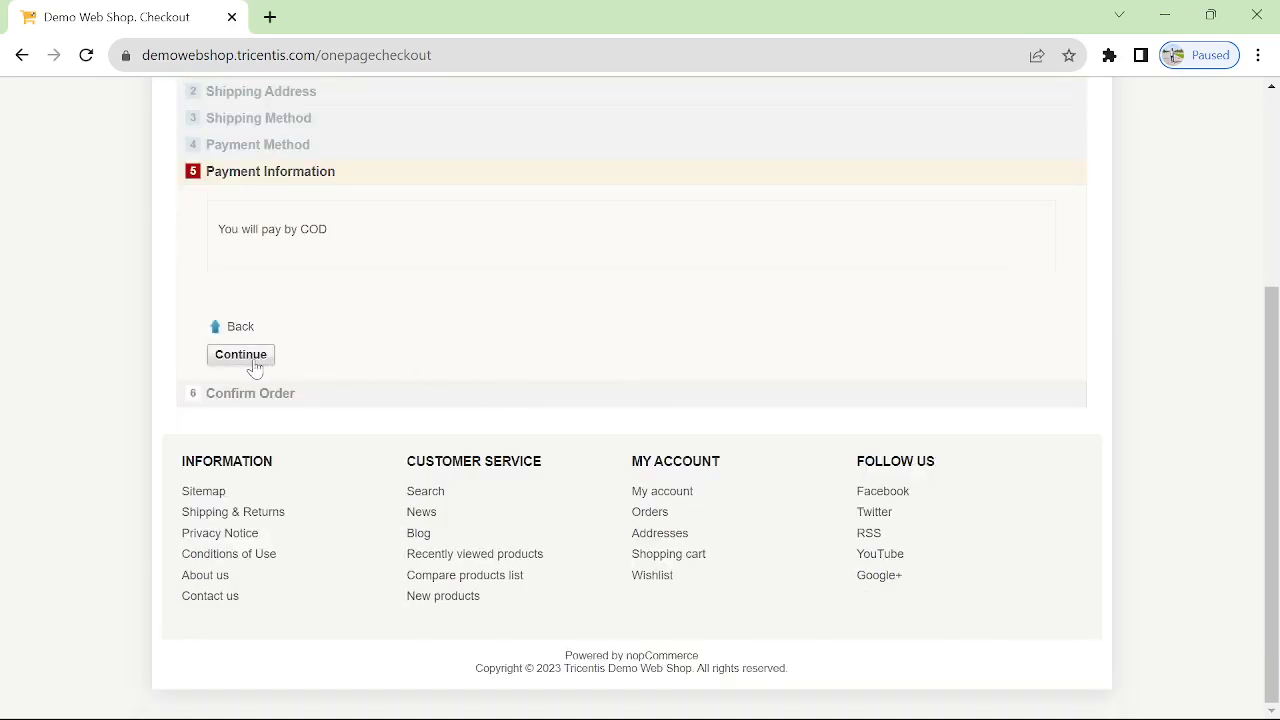
click(240, 355)
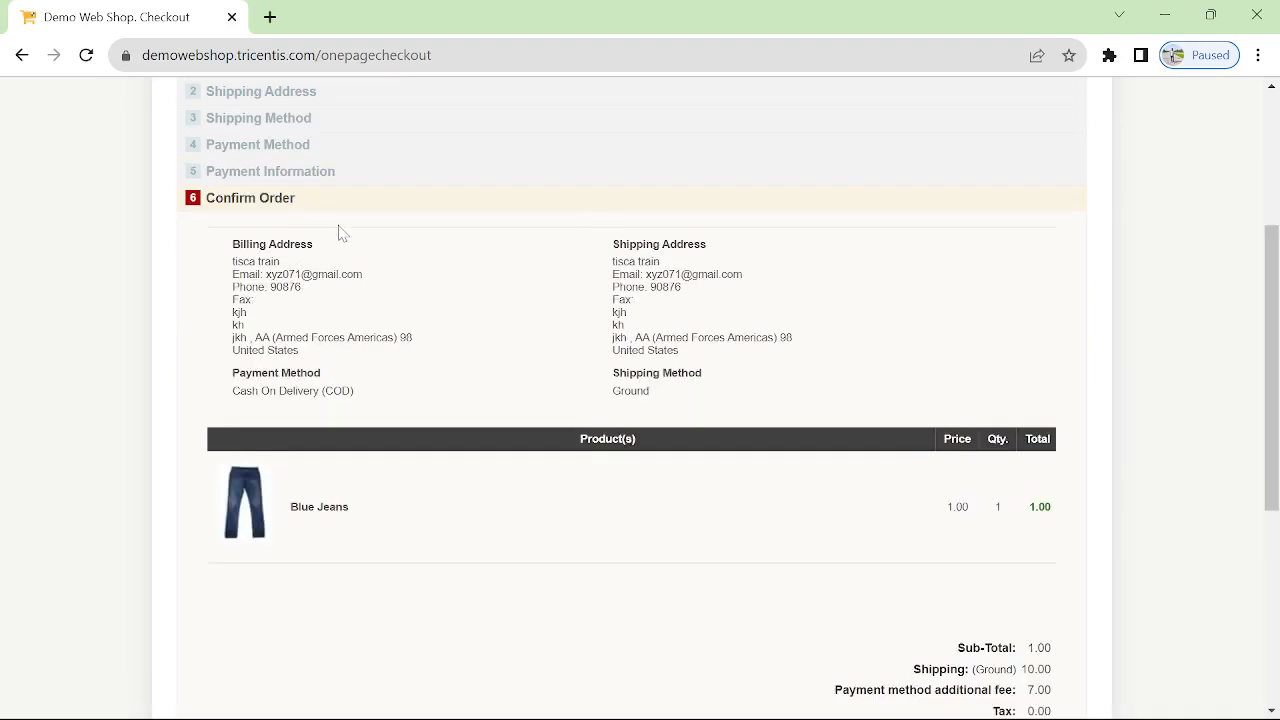
- Switch to Tosca Commander to check the full name of the WebShop | Confirm Order test step, then return to the web shop's checkout
mouse_move(545, 717)
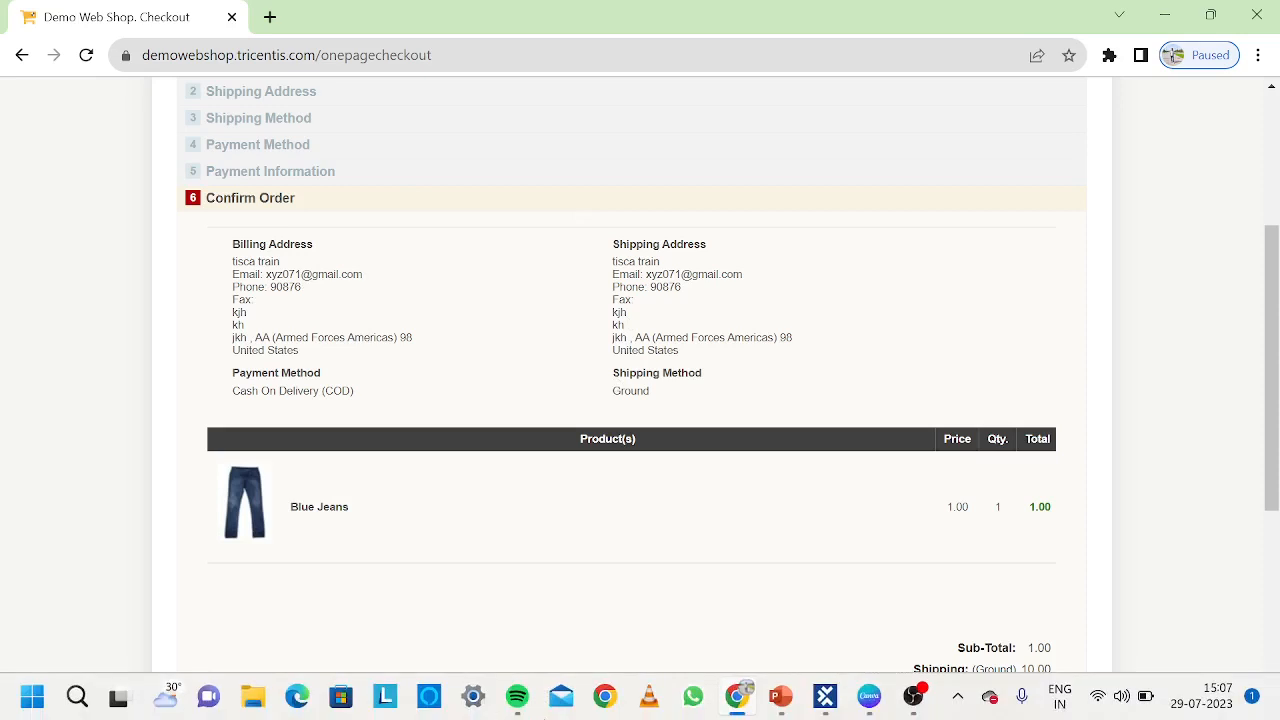
click(825, 697)
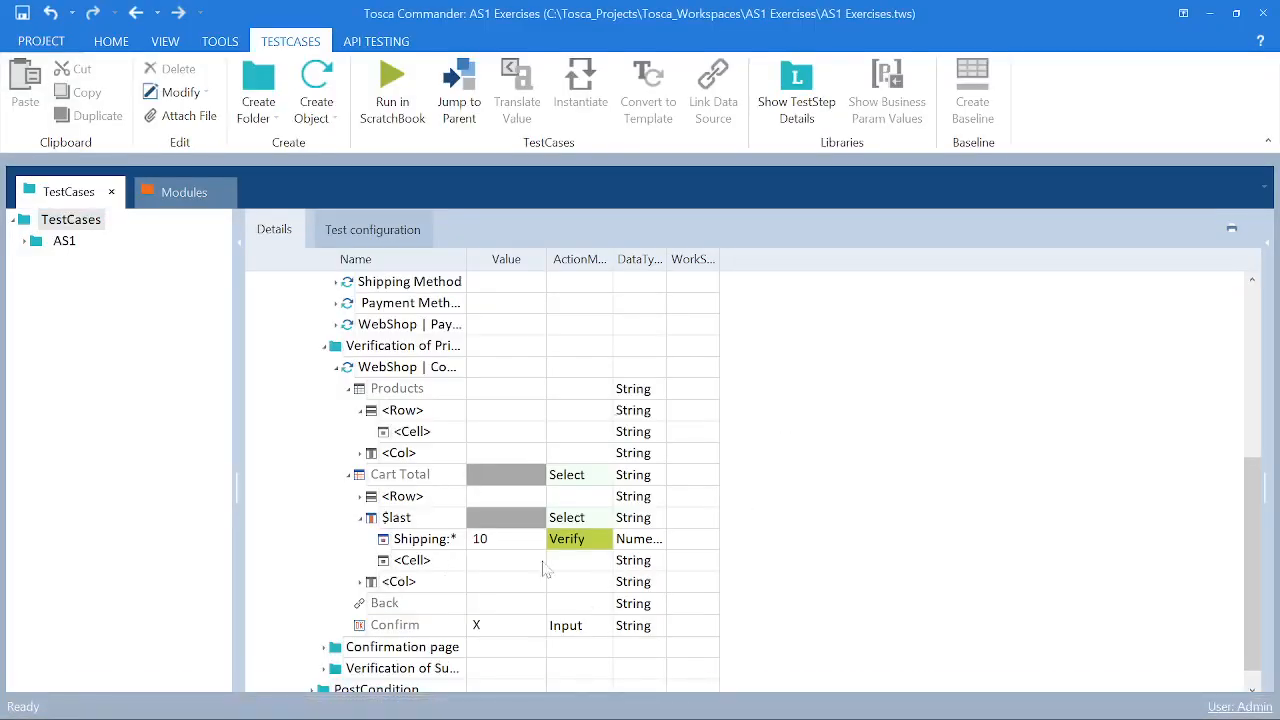
click(436, 368)
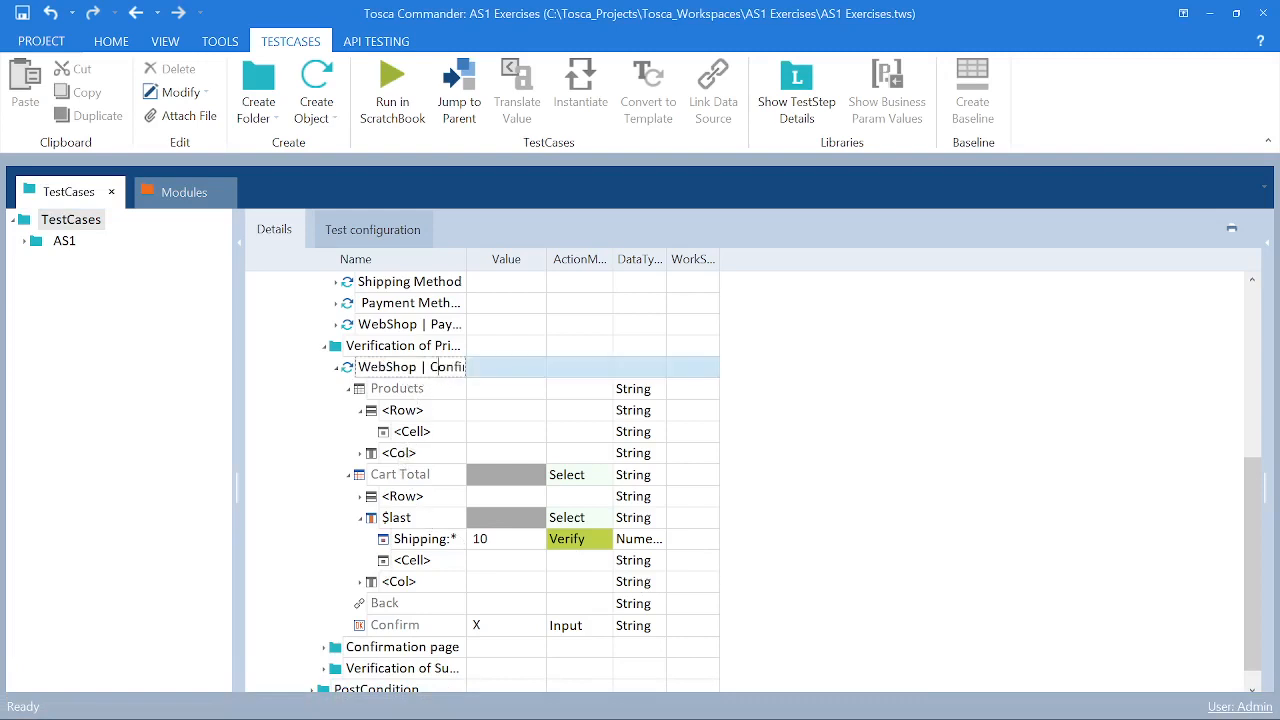
key(End)
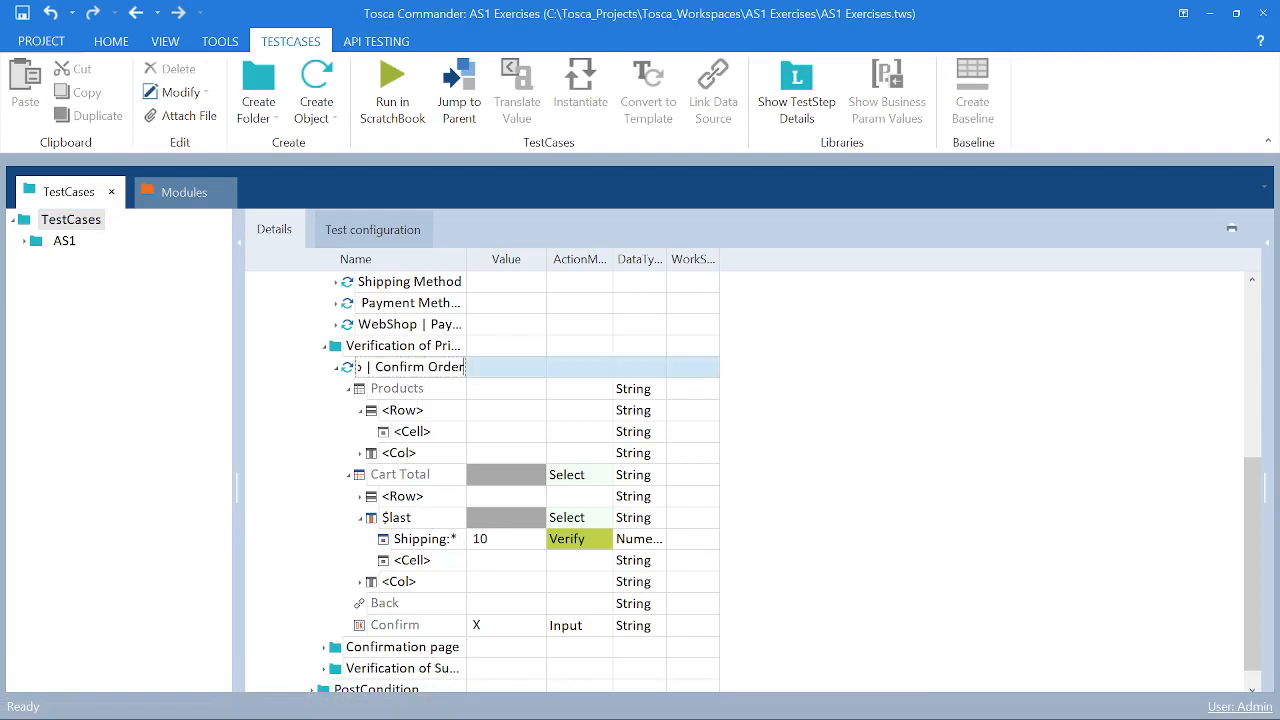
key(Return)
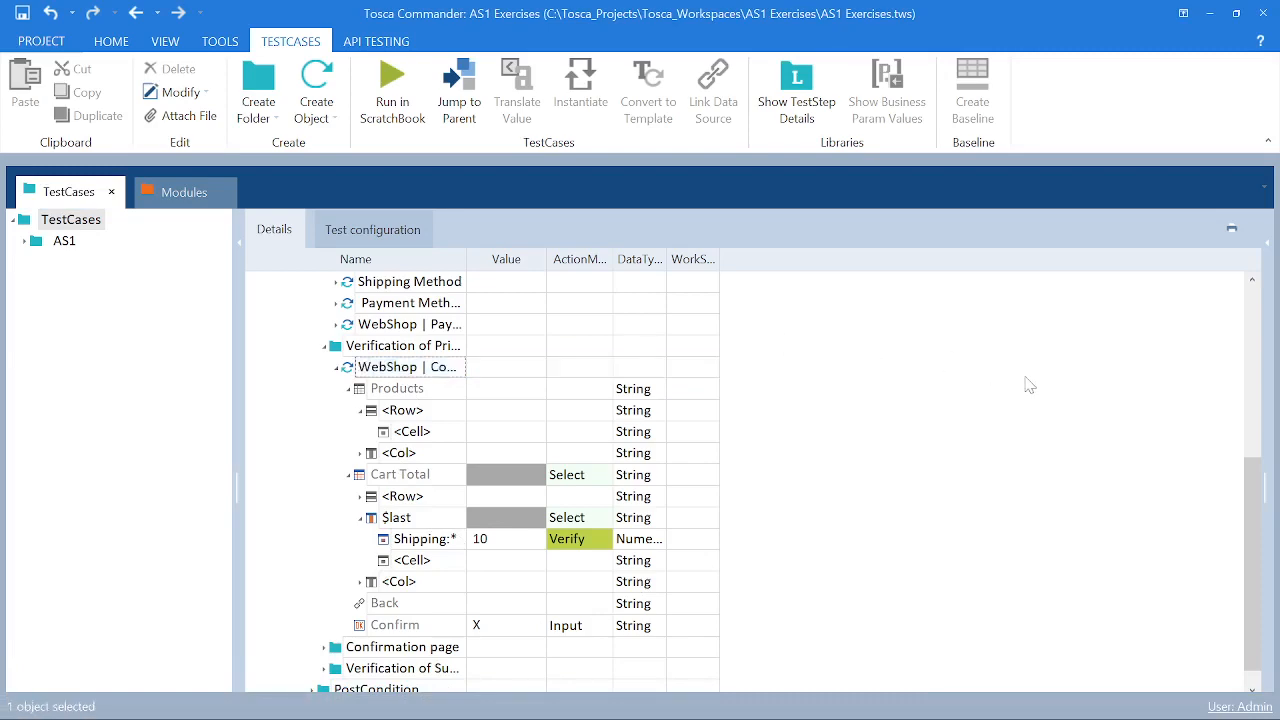
key(alt+Tab)
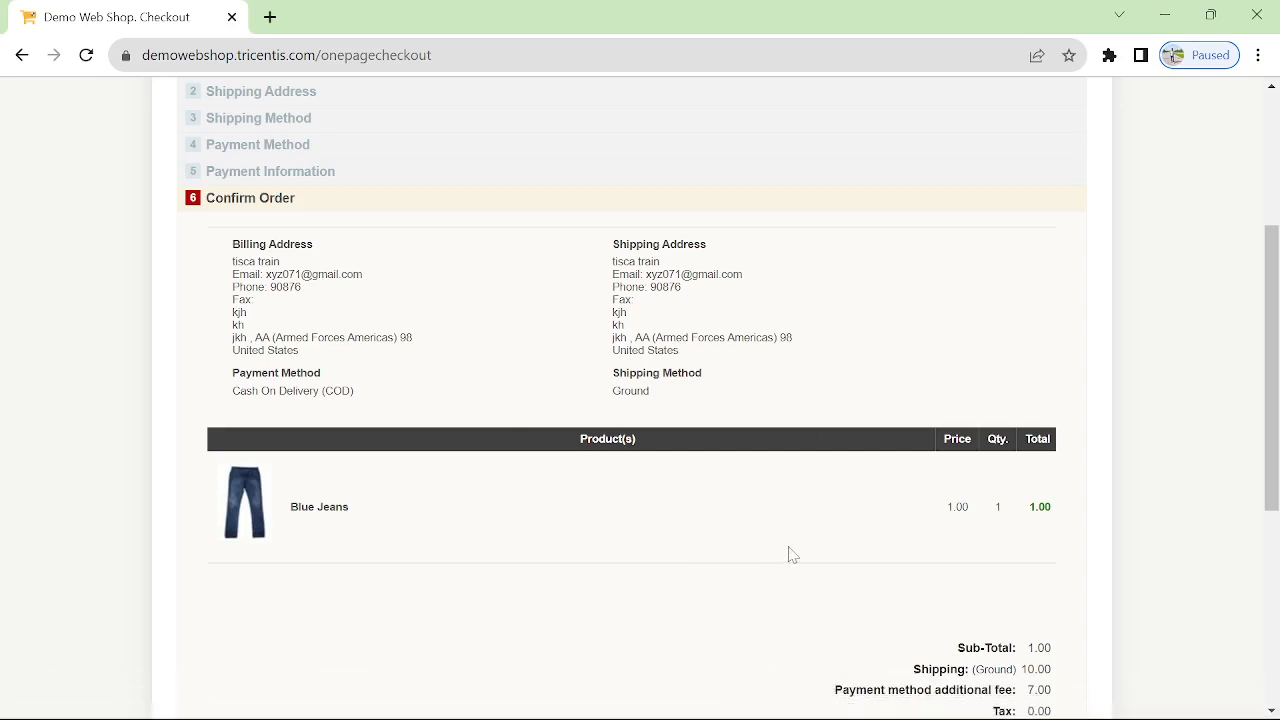
- Review the product table and order totals on the Confirm Order page, comparing them with the test step in Tosca Commander
scroll(799, 556, down, 2)
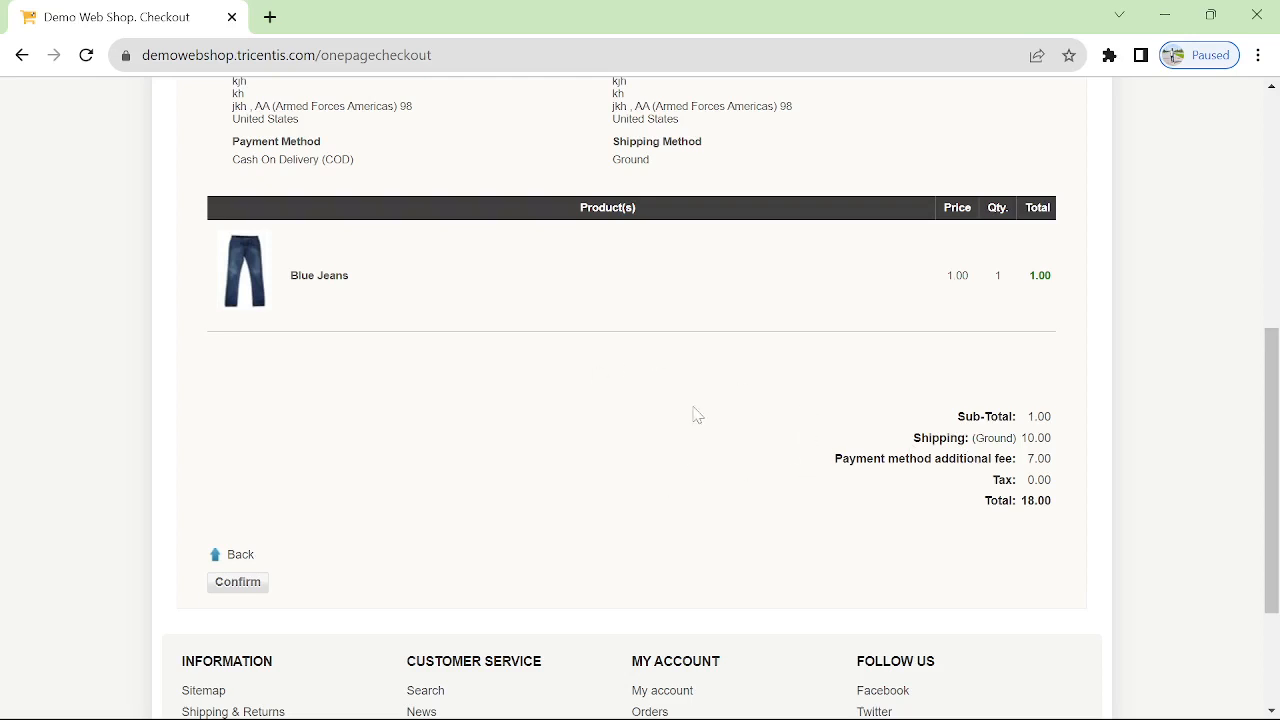
scroll(697, 414, up, 3)
scroll(697, 414, down, 4)
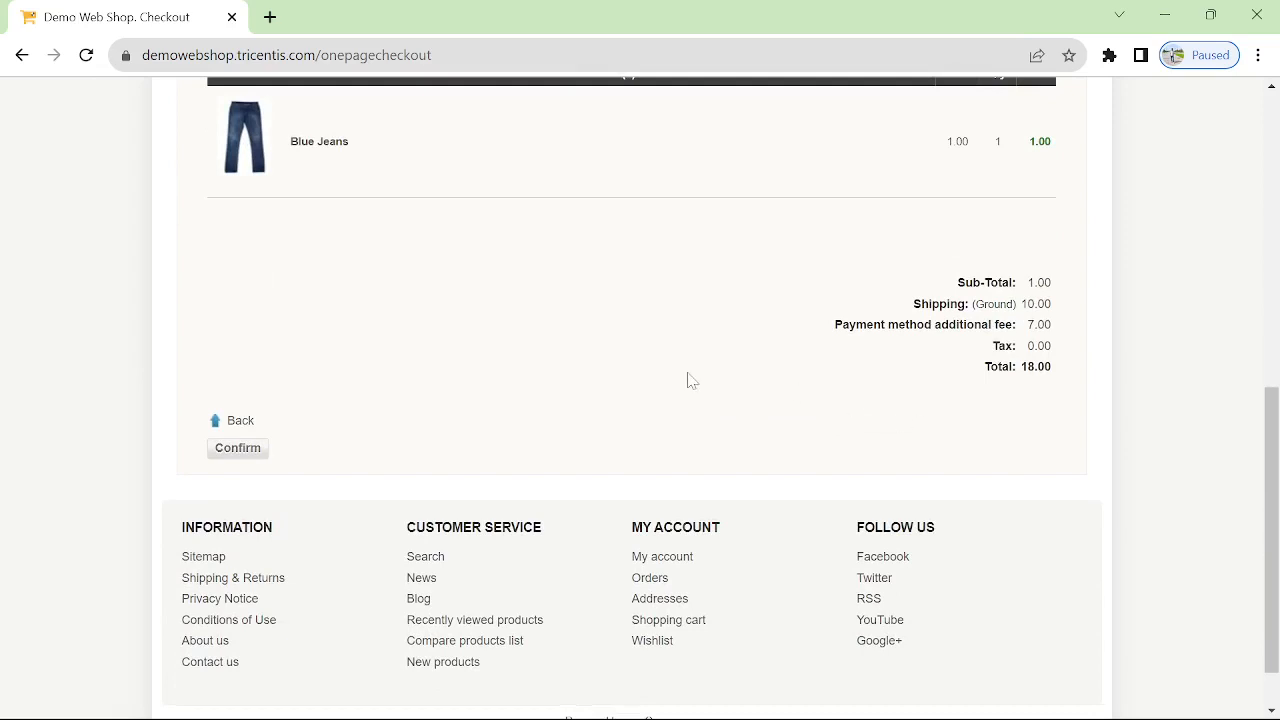
key(alt+Tab)
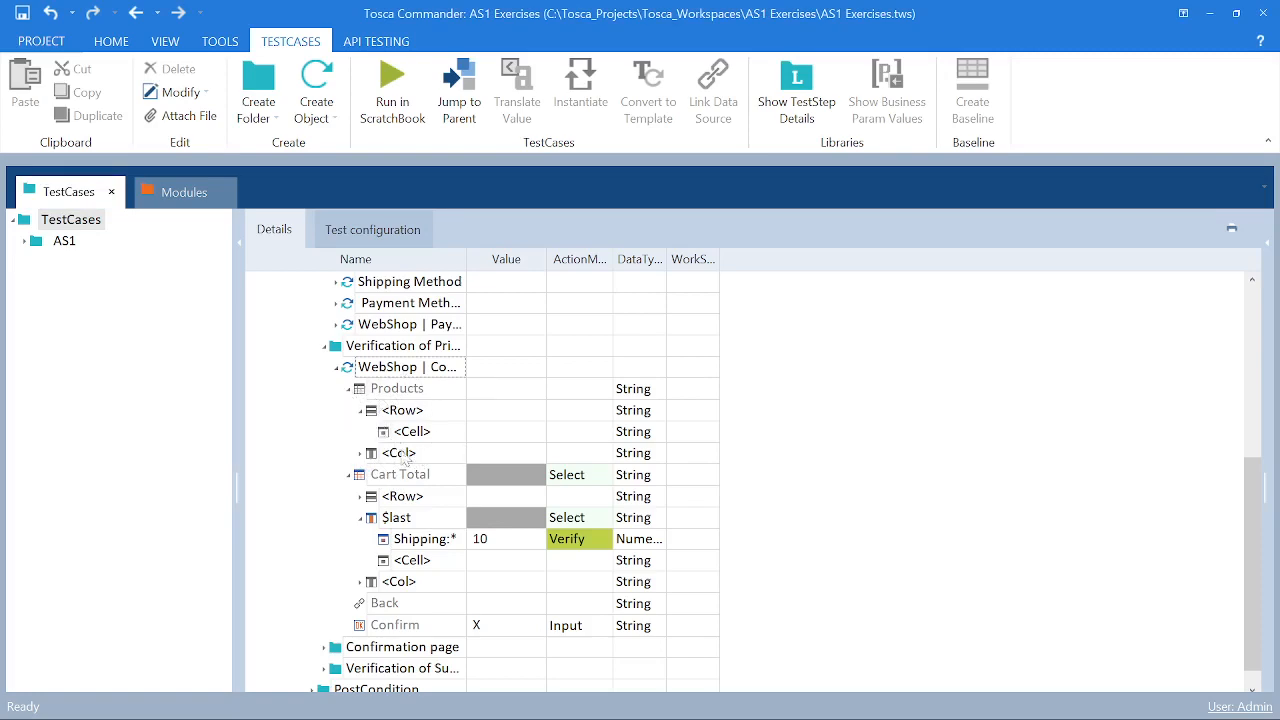
key(alt+Tab)
scroll(607, 270, up, 4)
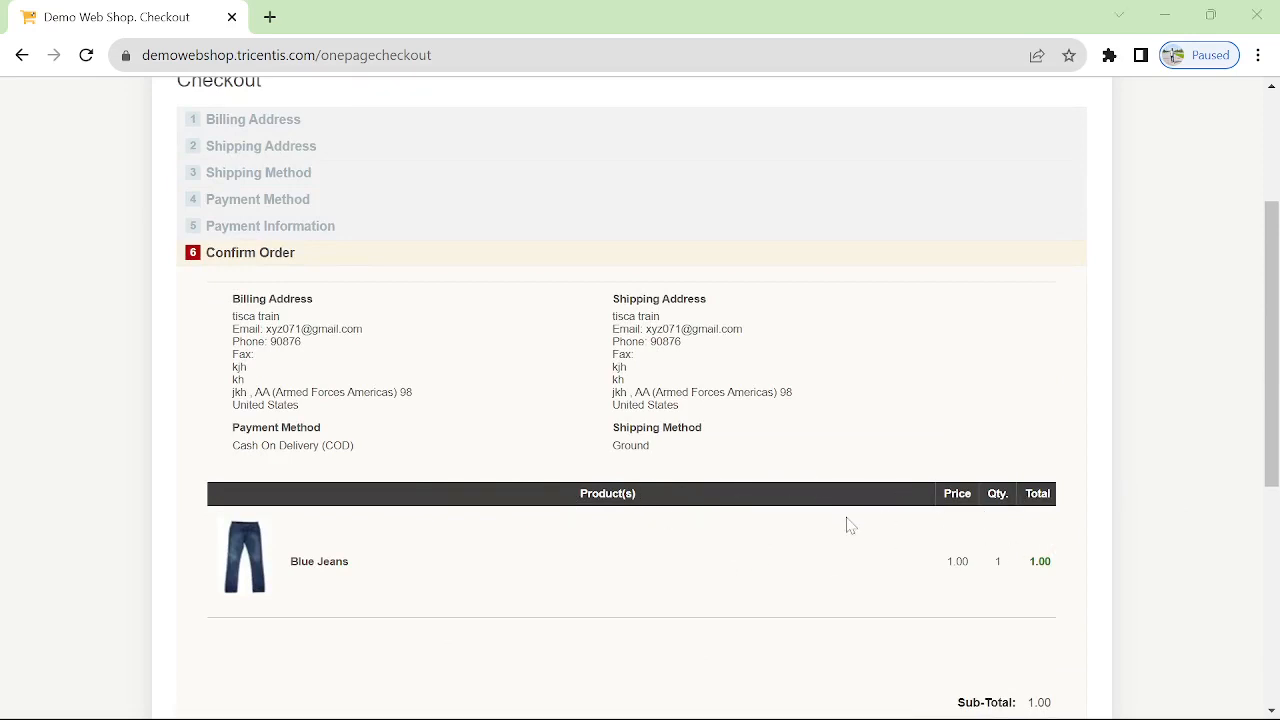
key(alt+Tab)
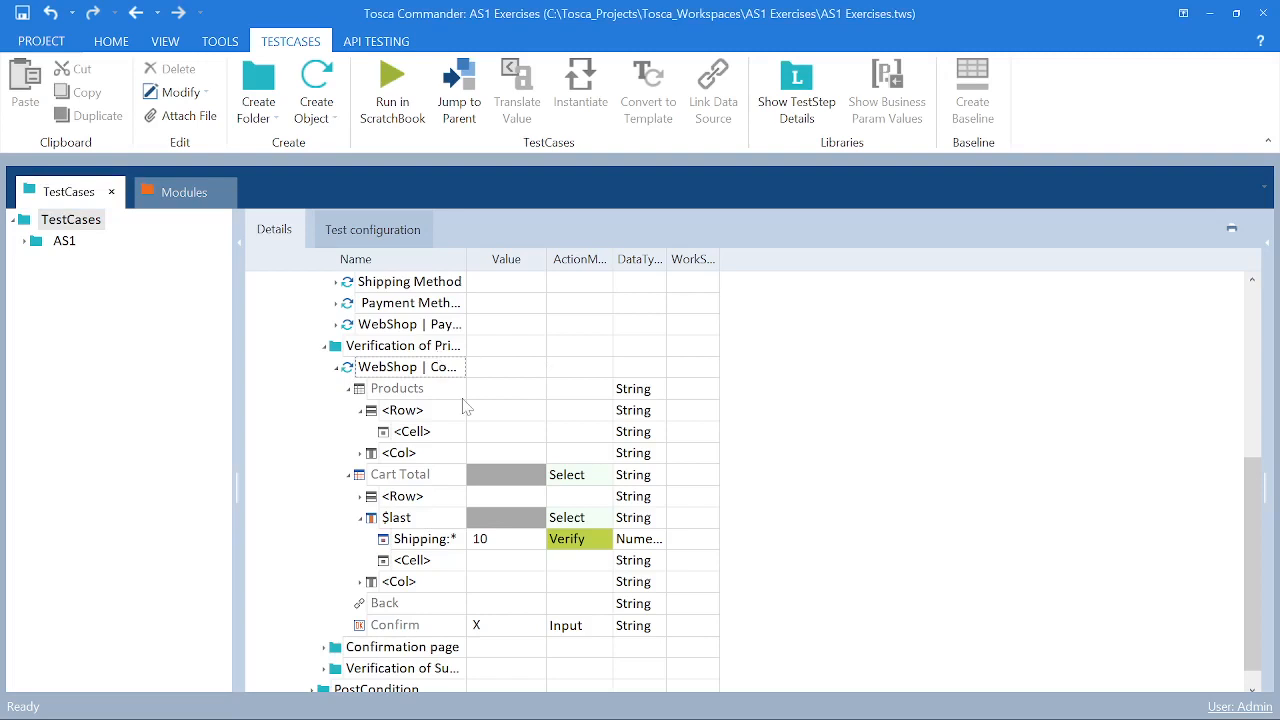
- Expand the Products table under the WebShop | Confirm Order test step and review the available choices for its row and cell
click(349, 390)
click(352, 394)
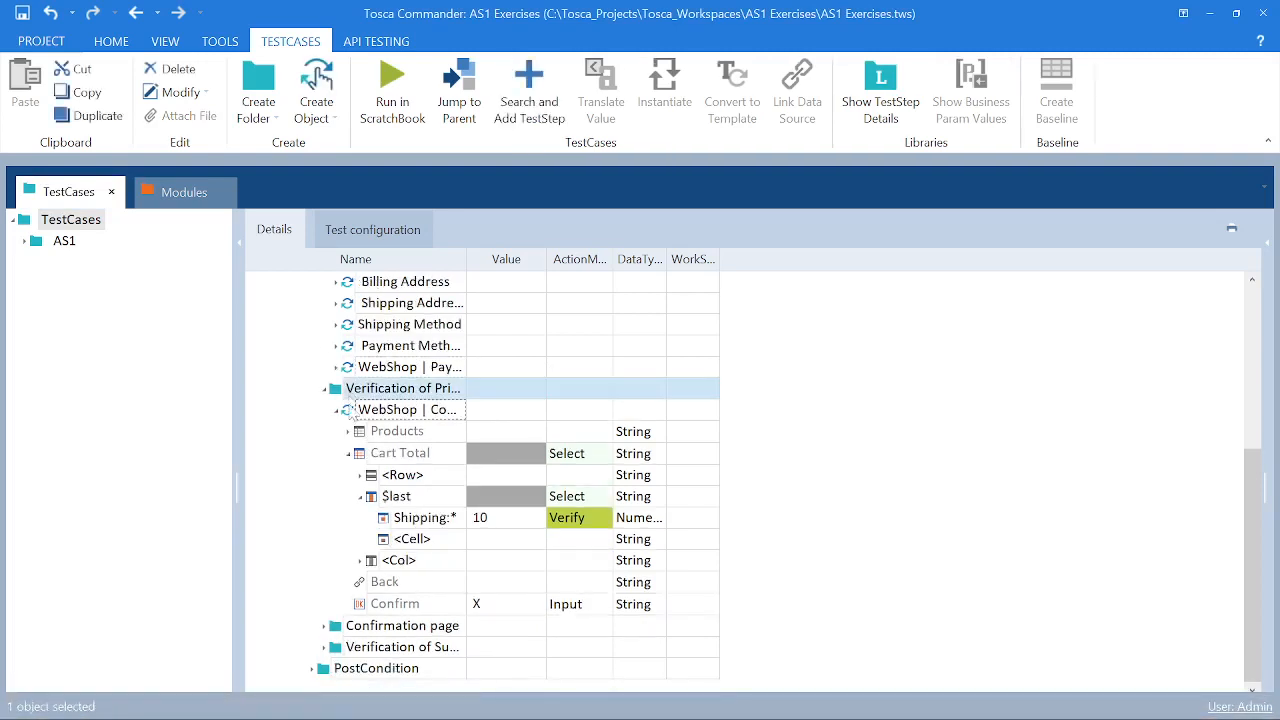
click(348, 432)
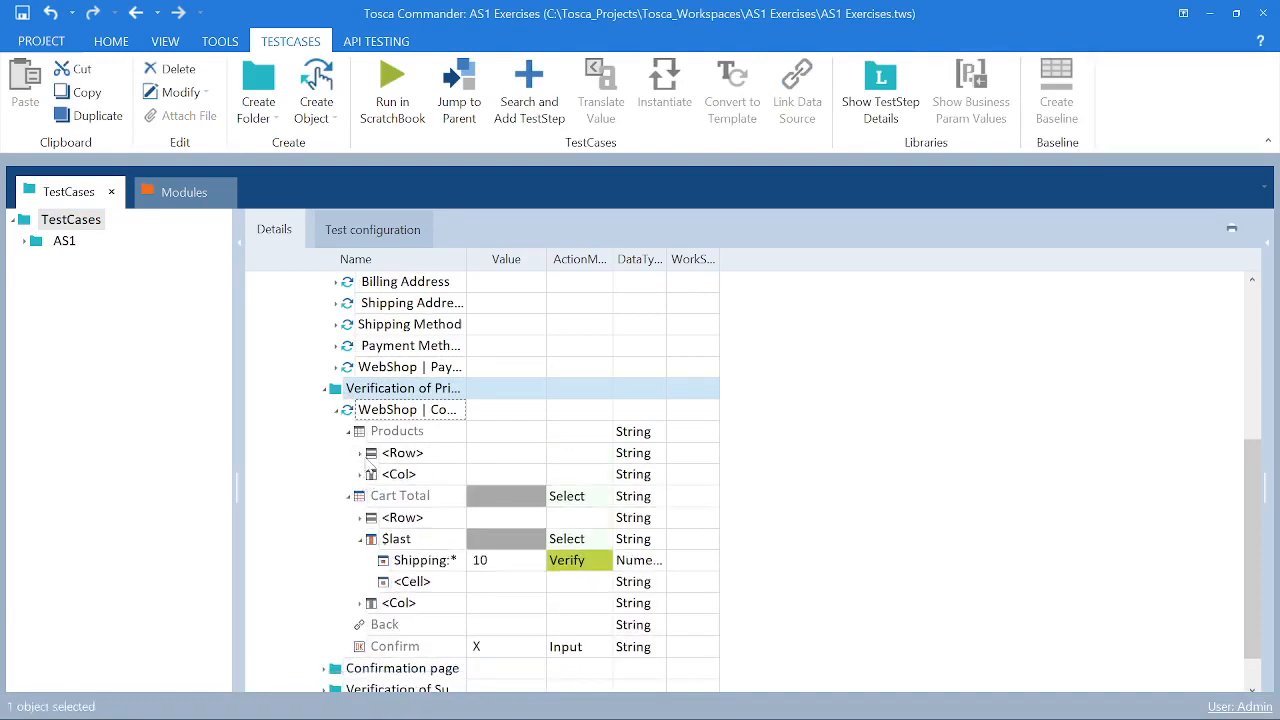
click(360, 453)
click(435, 456)
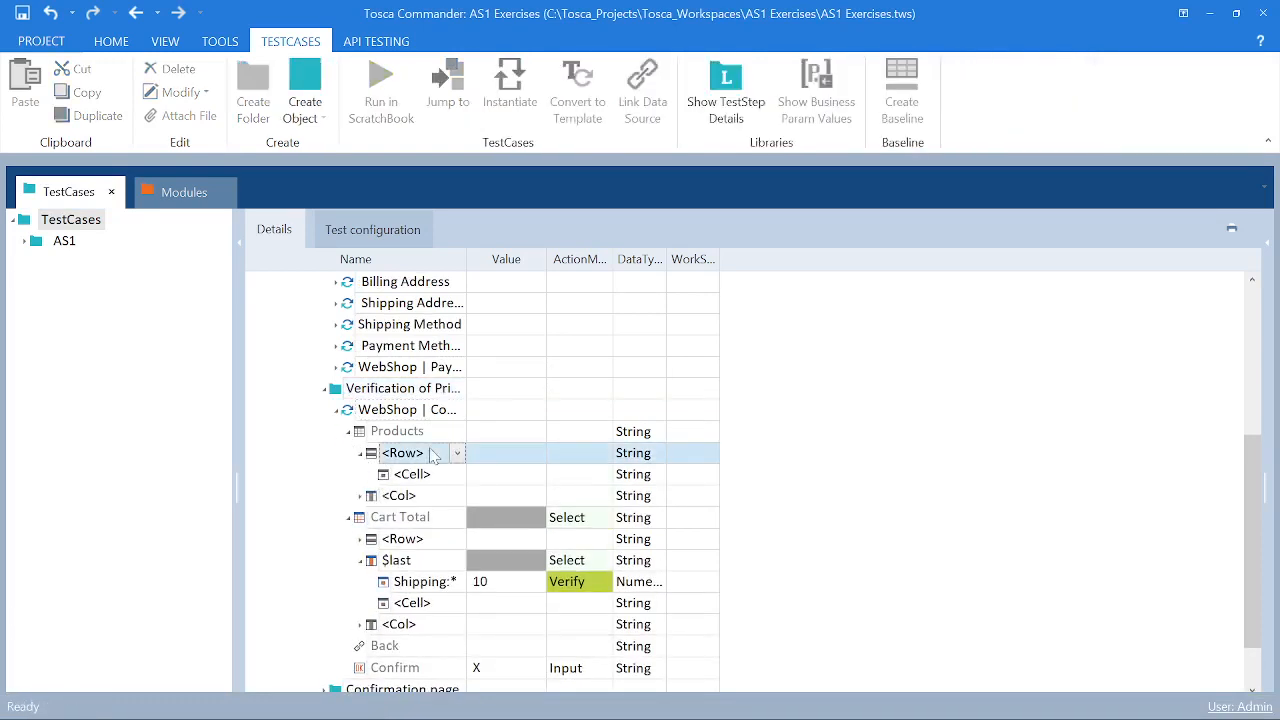
click(457, 455)
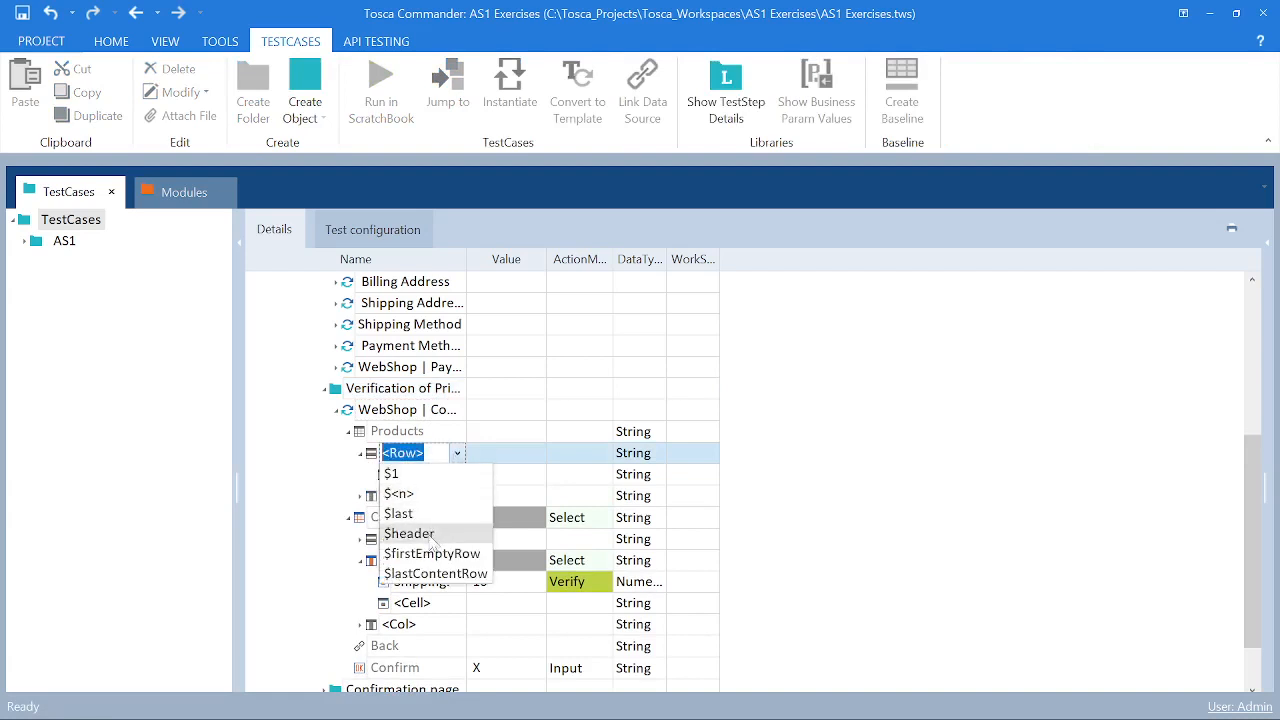
click(873, 502)
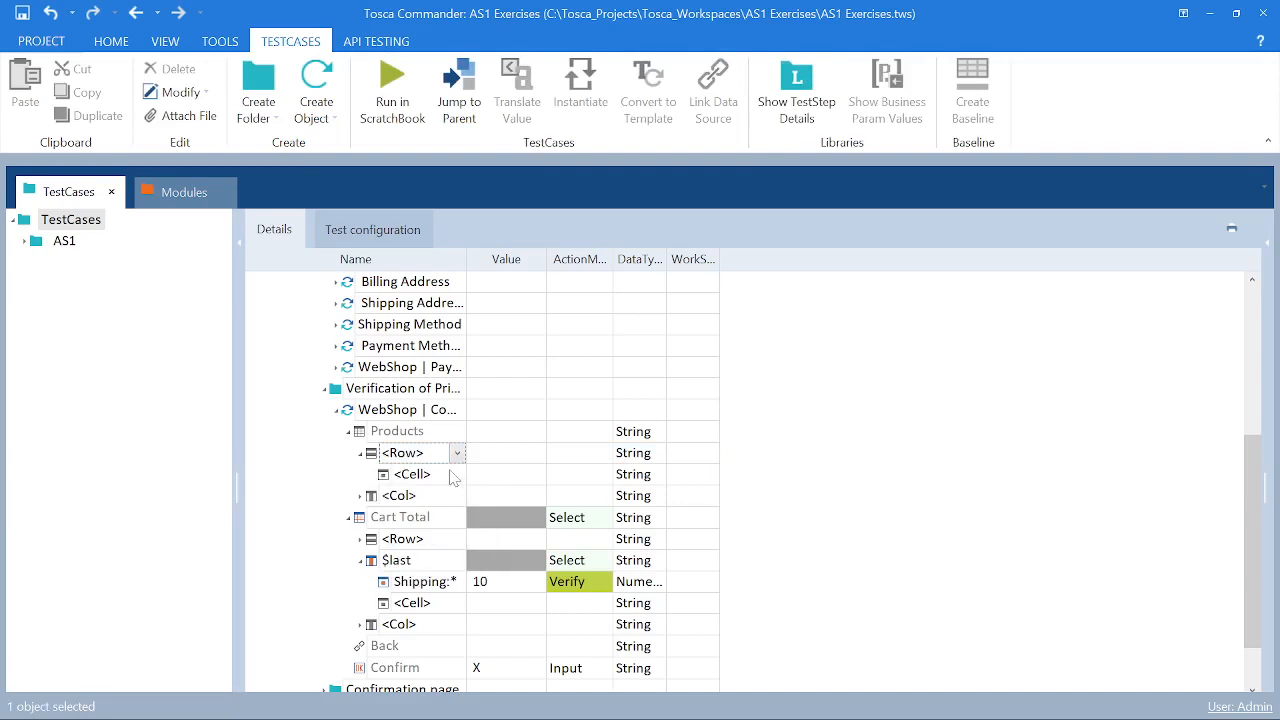
click(453, 477)
click(455, 475)
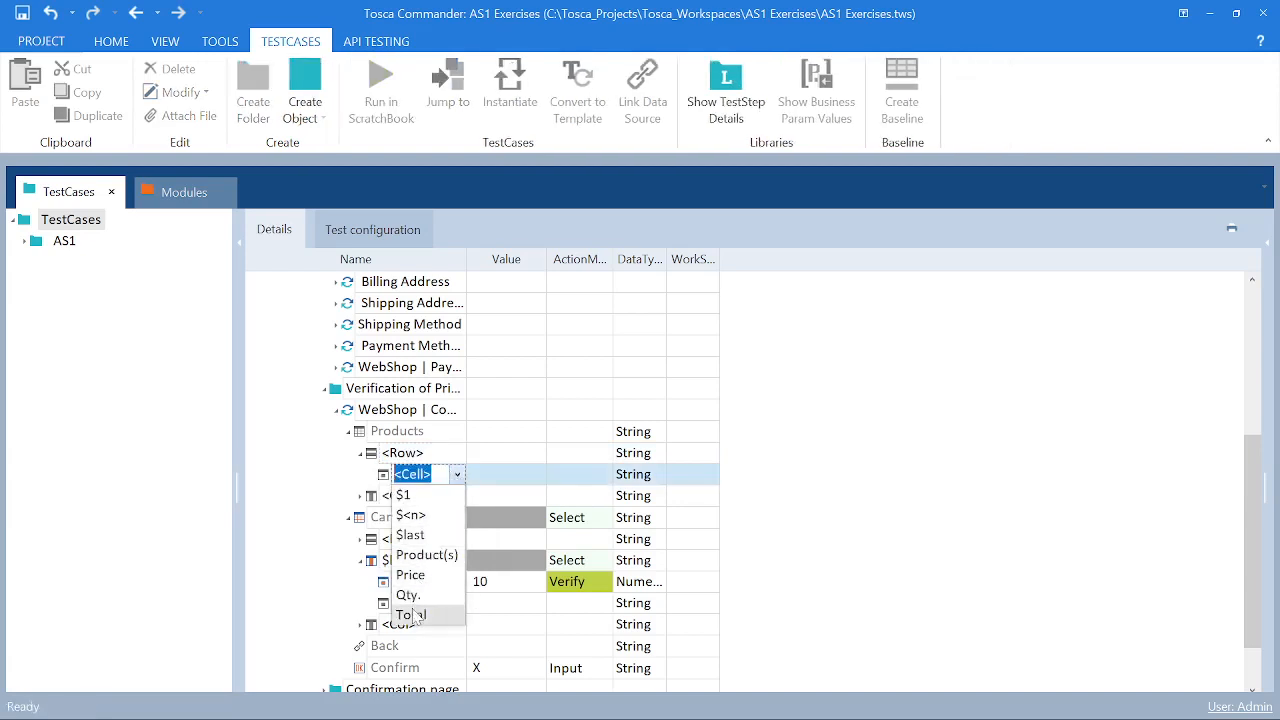
click(893, 482)
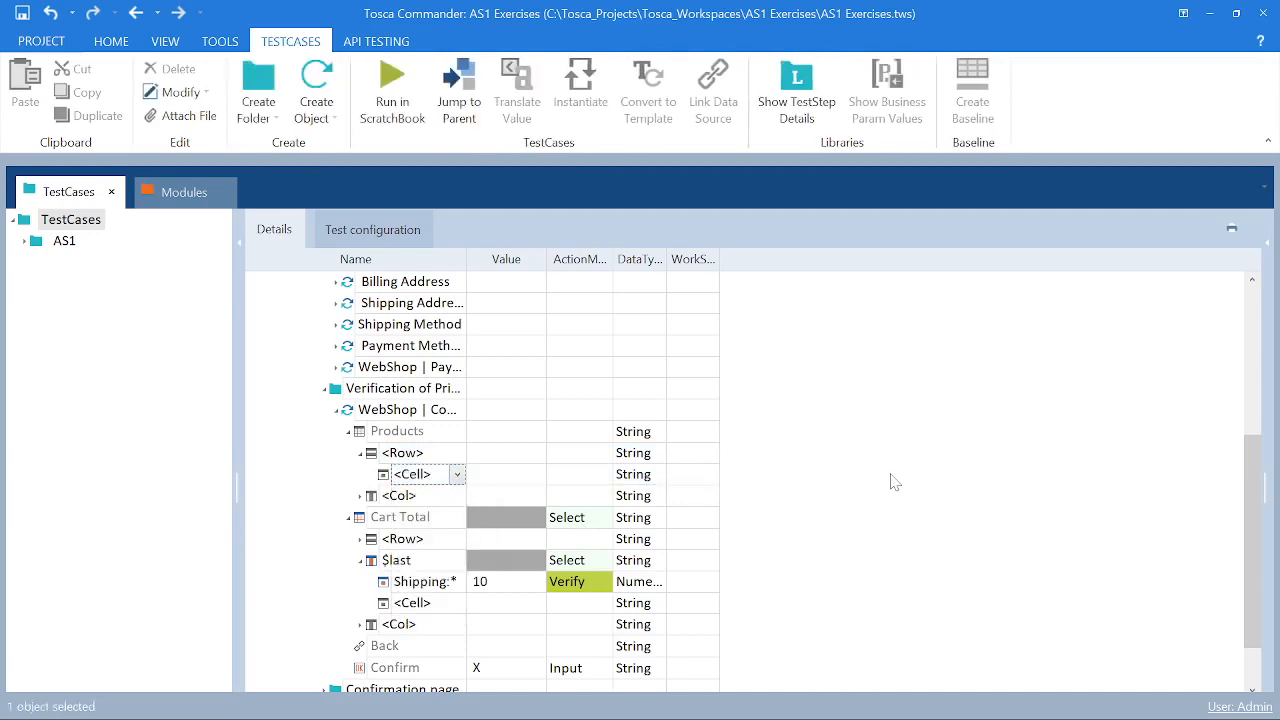
- Collapse Products, expand the row under Cart Total, and review the available choices for its cell and row
click(349, 433)
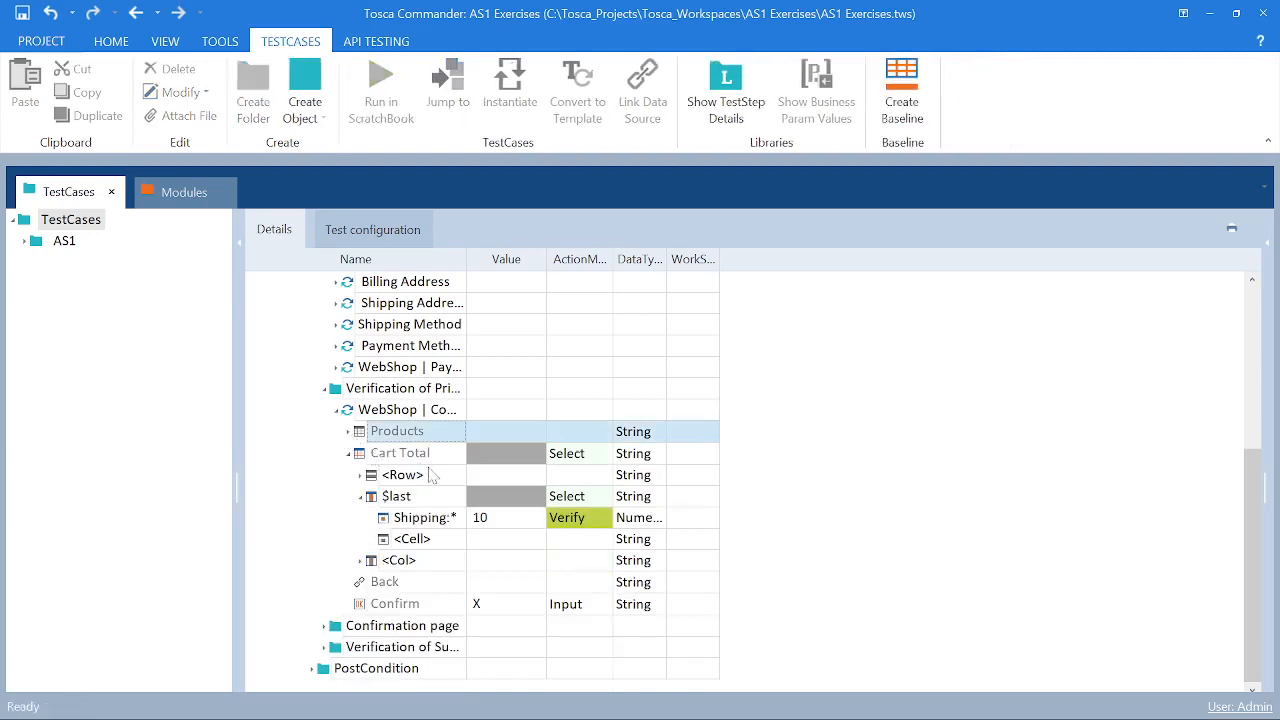
click(362, 478)
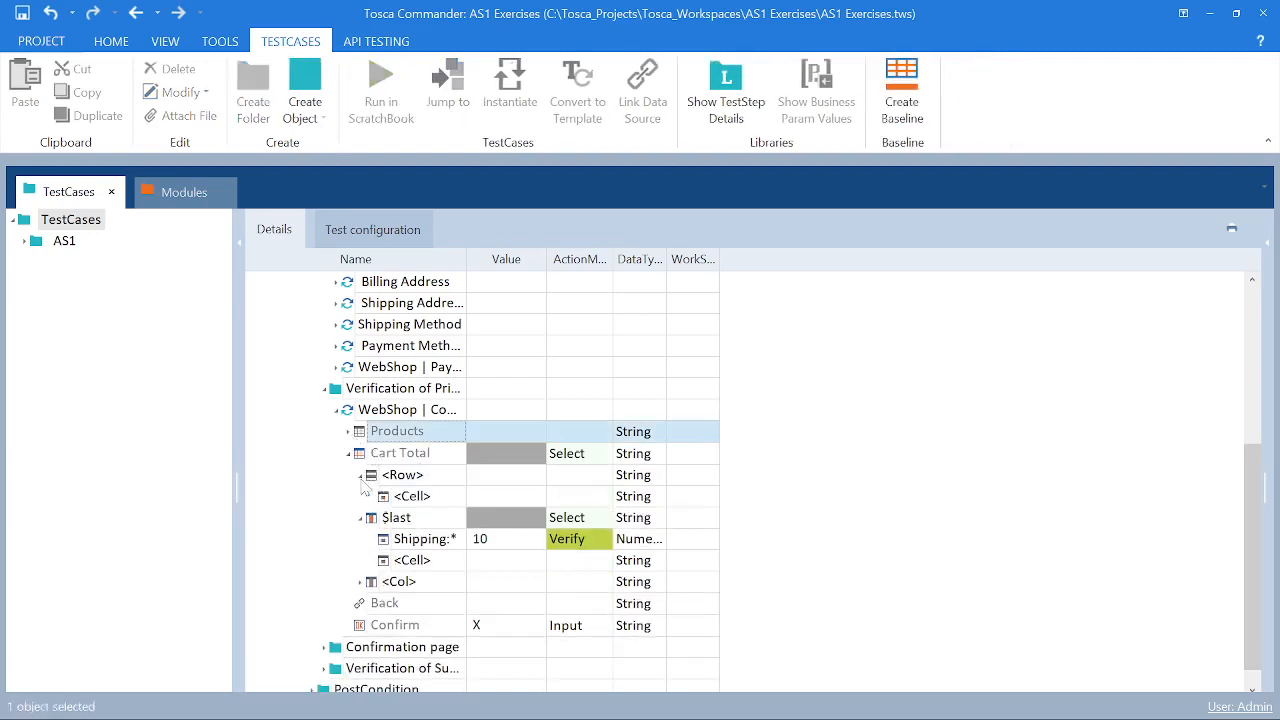
click(449, 501)
click(457, 497)
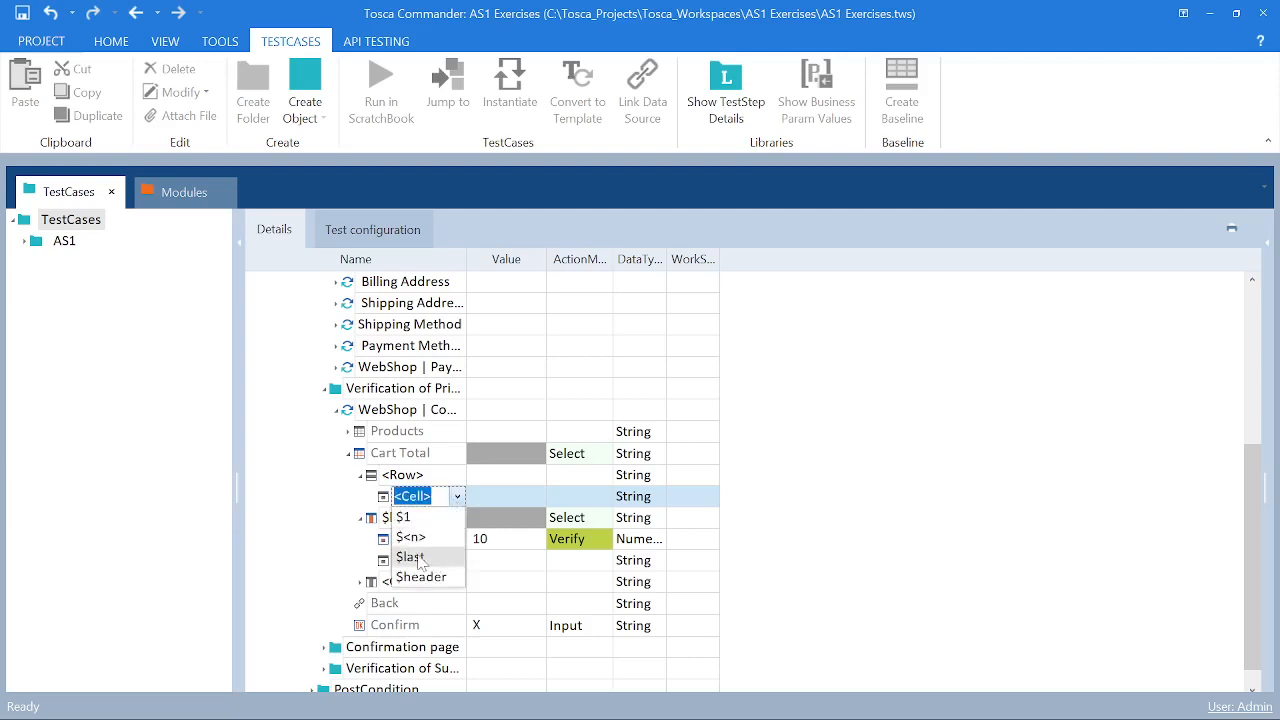
click(940, 490)
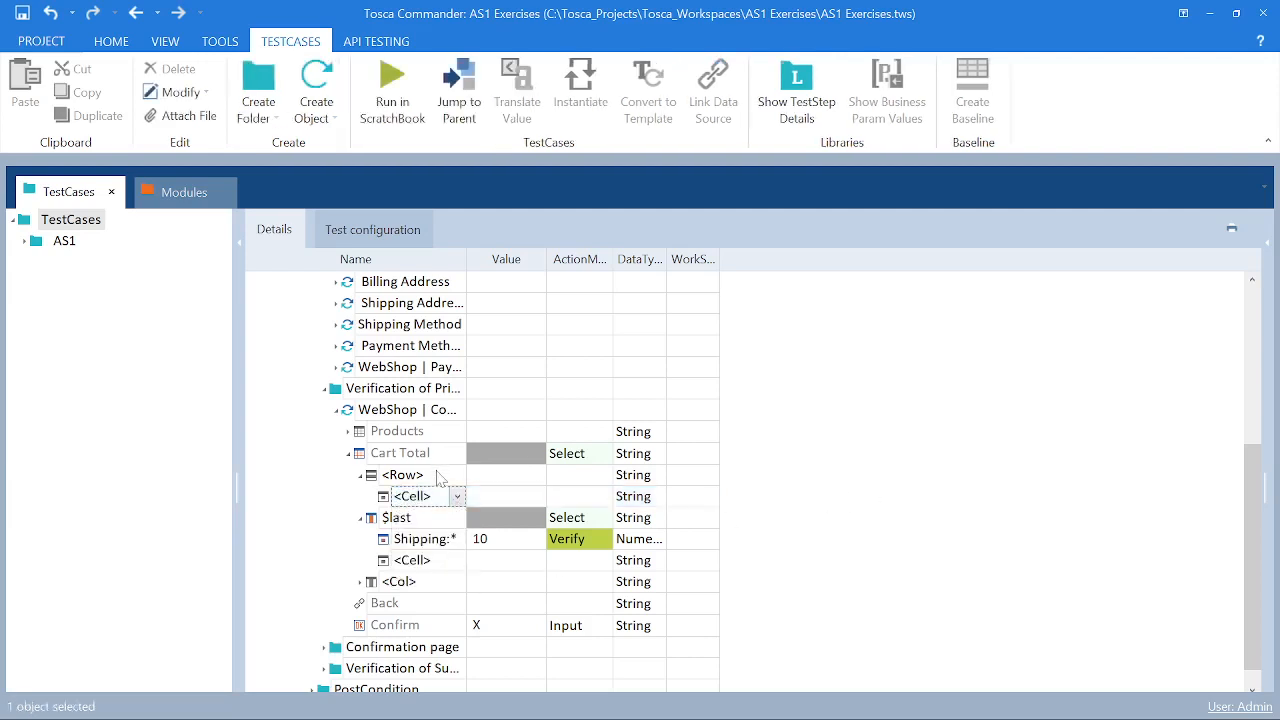
click(440, 476)
click(459, 478)
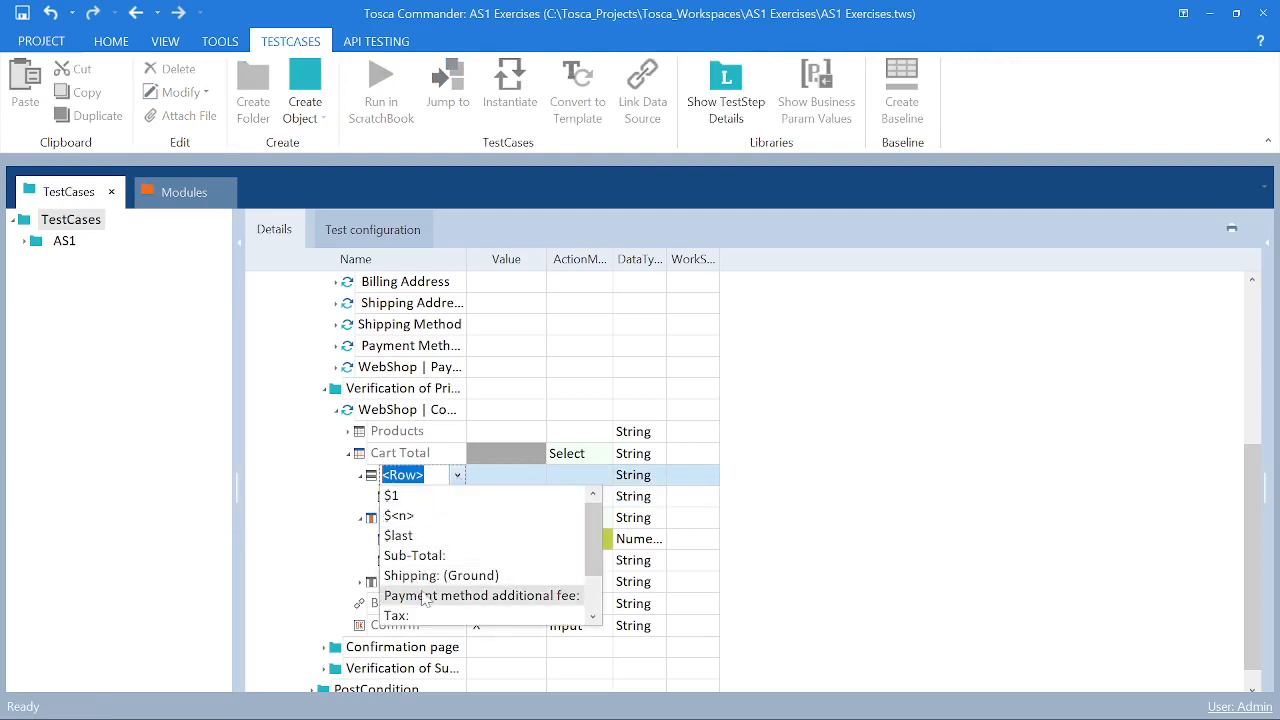
click(815, 540)
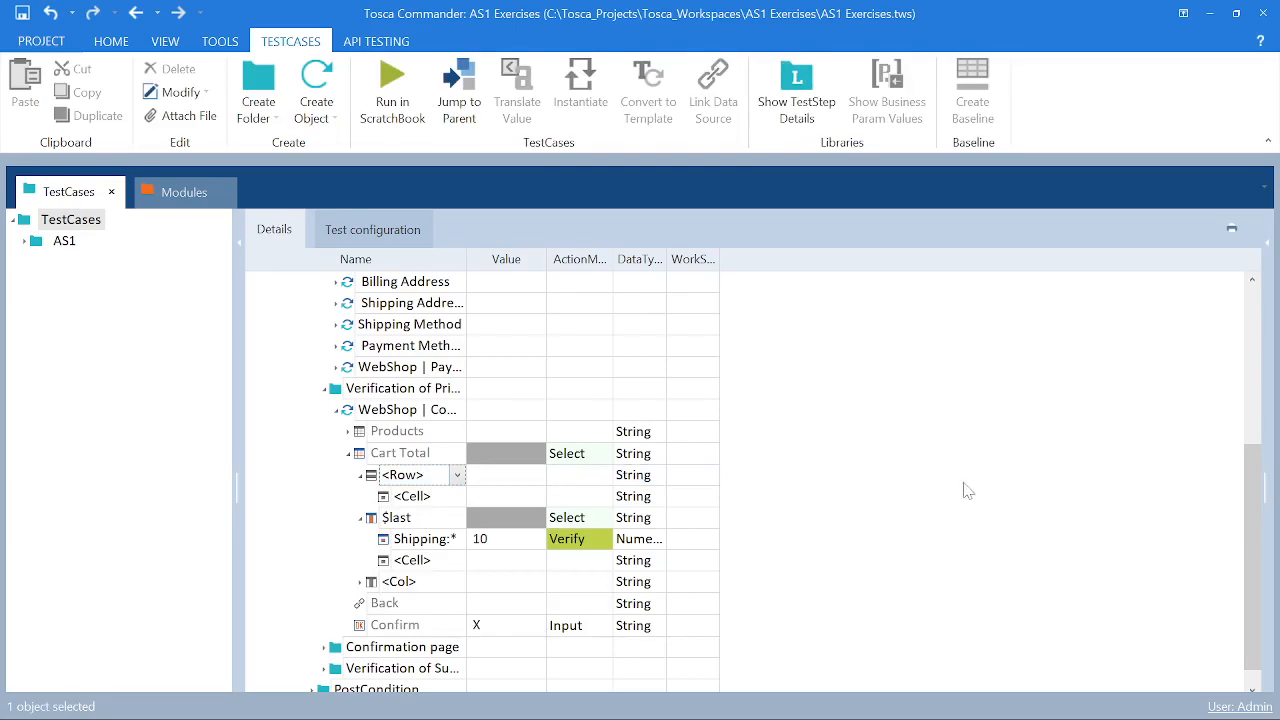
- Switch to the web shop to view the order totals, then return to Tosca Commander and compare them with Cart Total's row choices
key(alt+Tab)
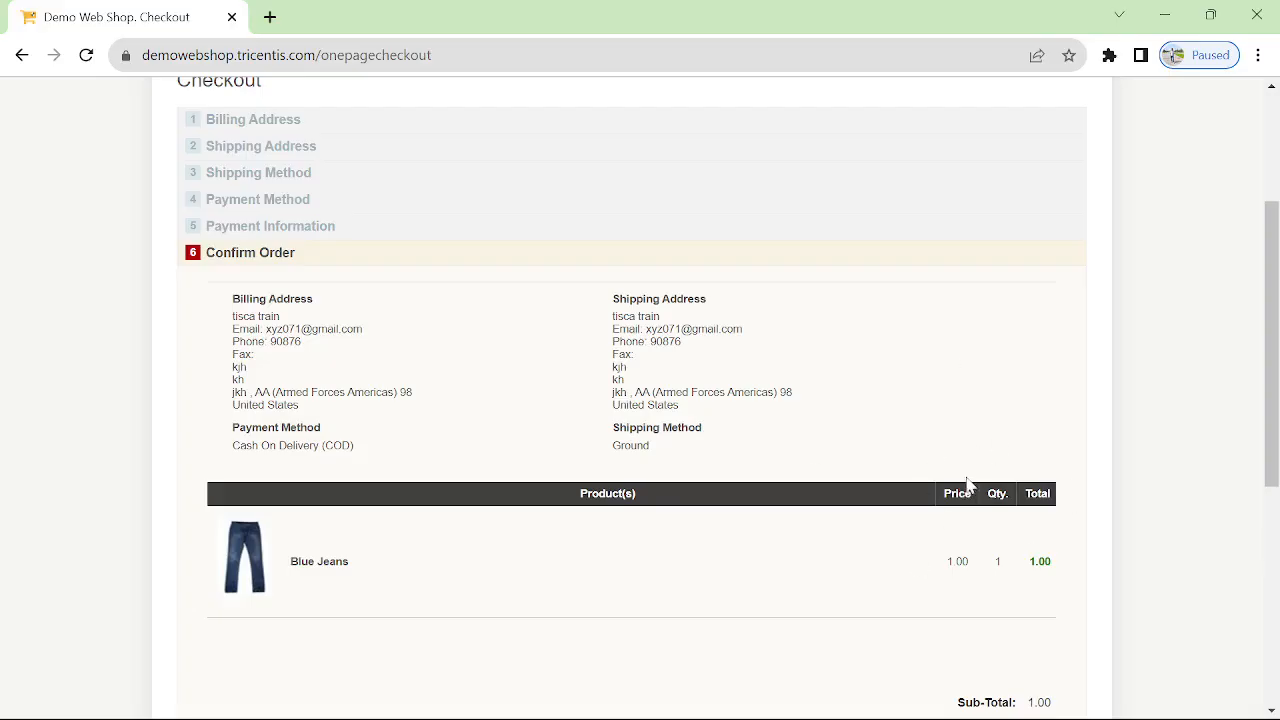
scroll(1010, 640, down, 1)
scroll(1010, 640, down, 1)
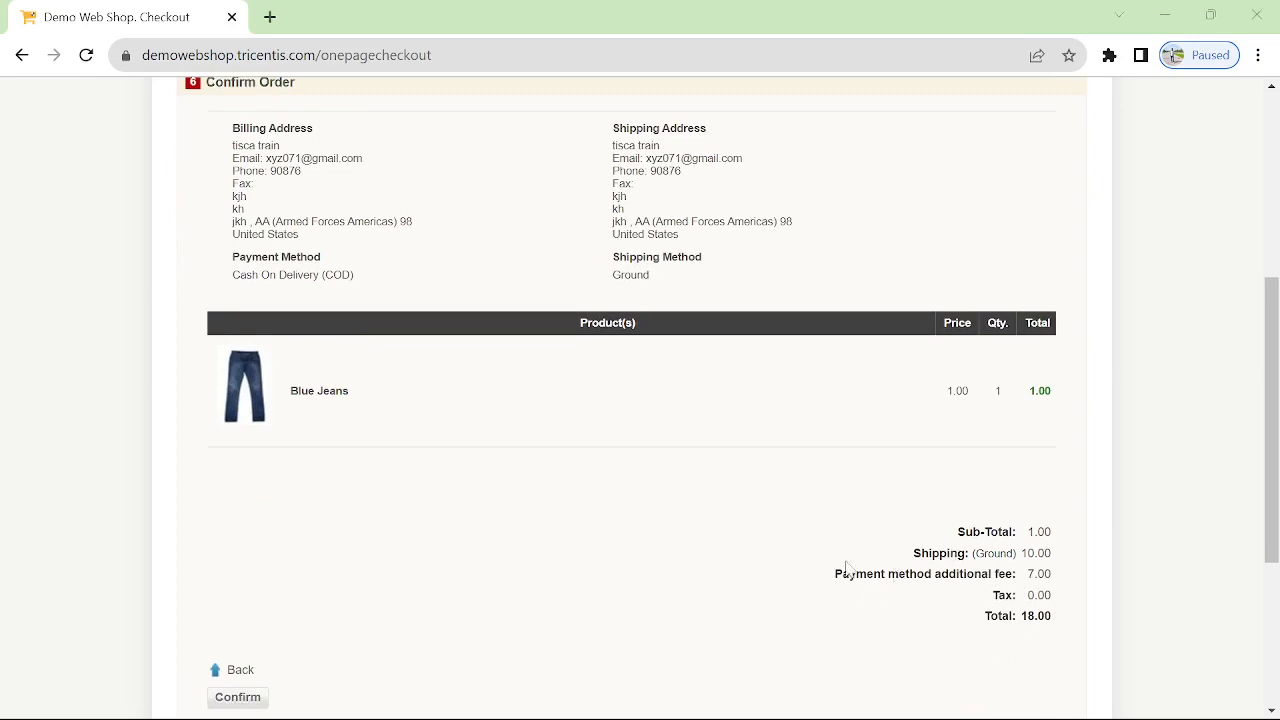
key(alt+Tab)
click(459, 481)
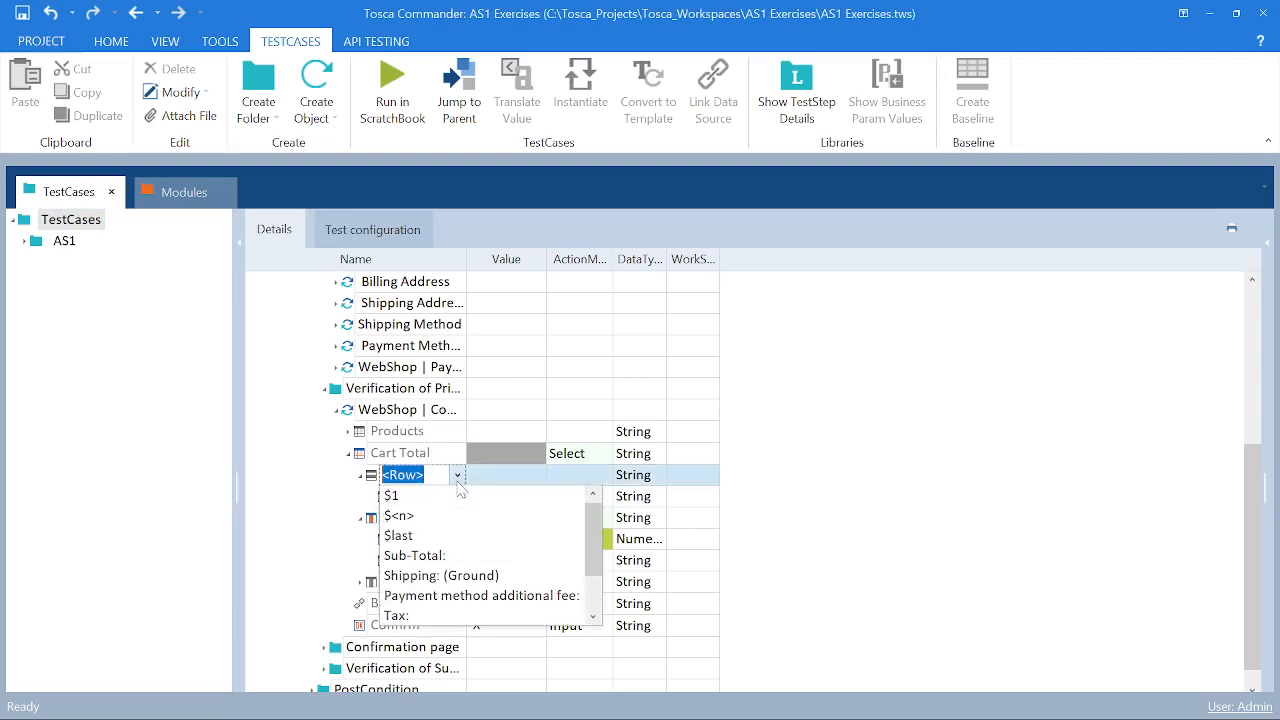
scroll(444, 612, down, 1)
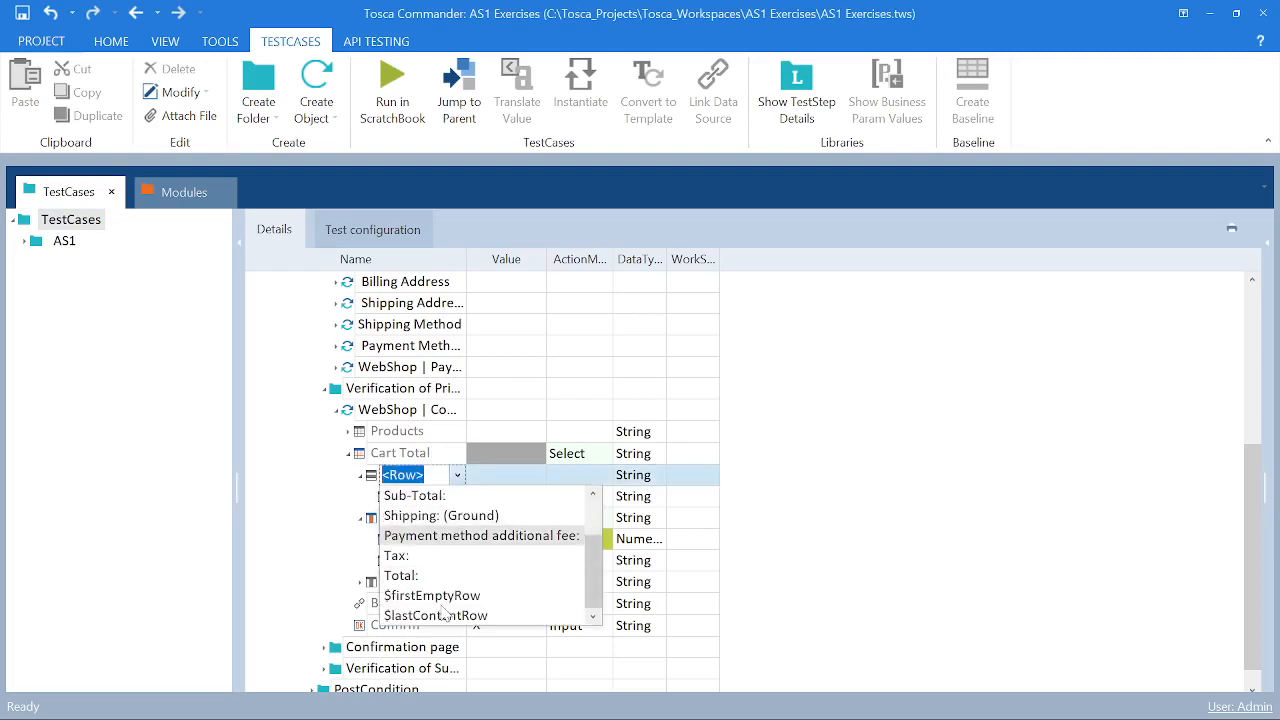
click(879, 571)
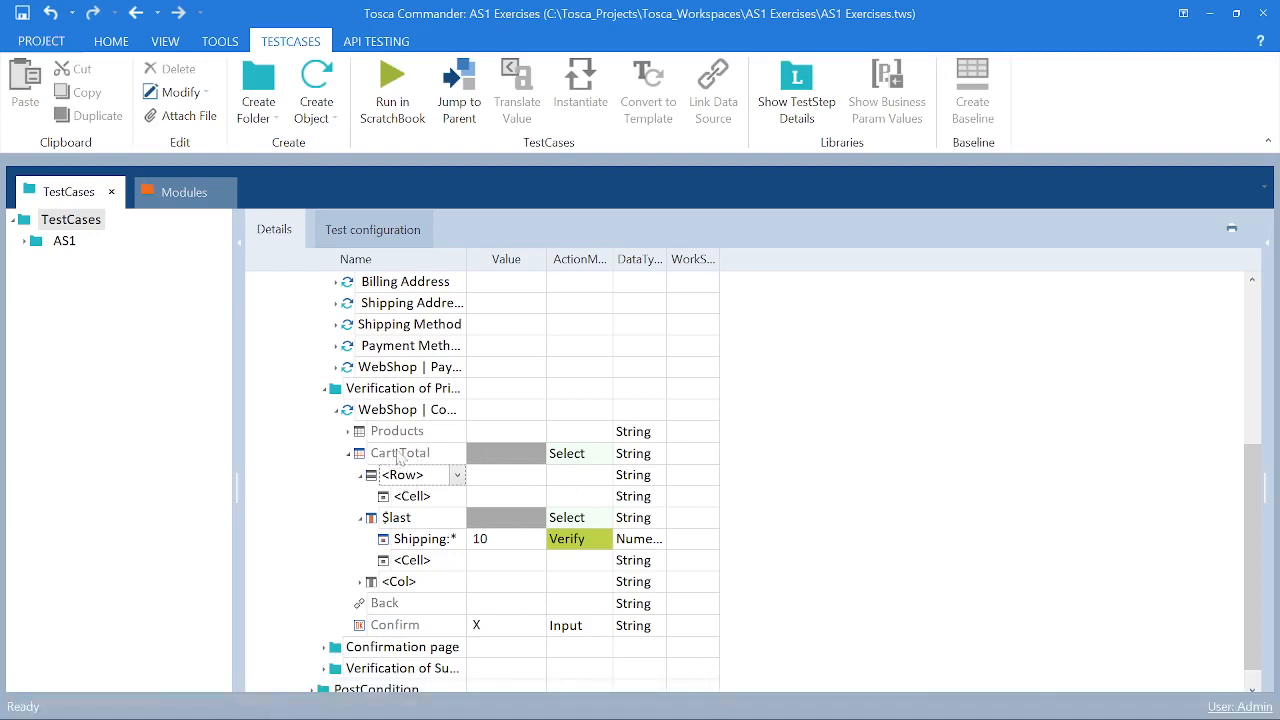
- Choose Select as the ActionMode for the Cart Total table
click(596, 457)
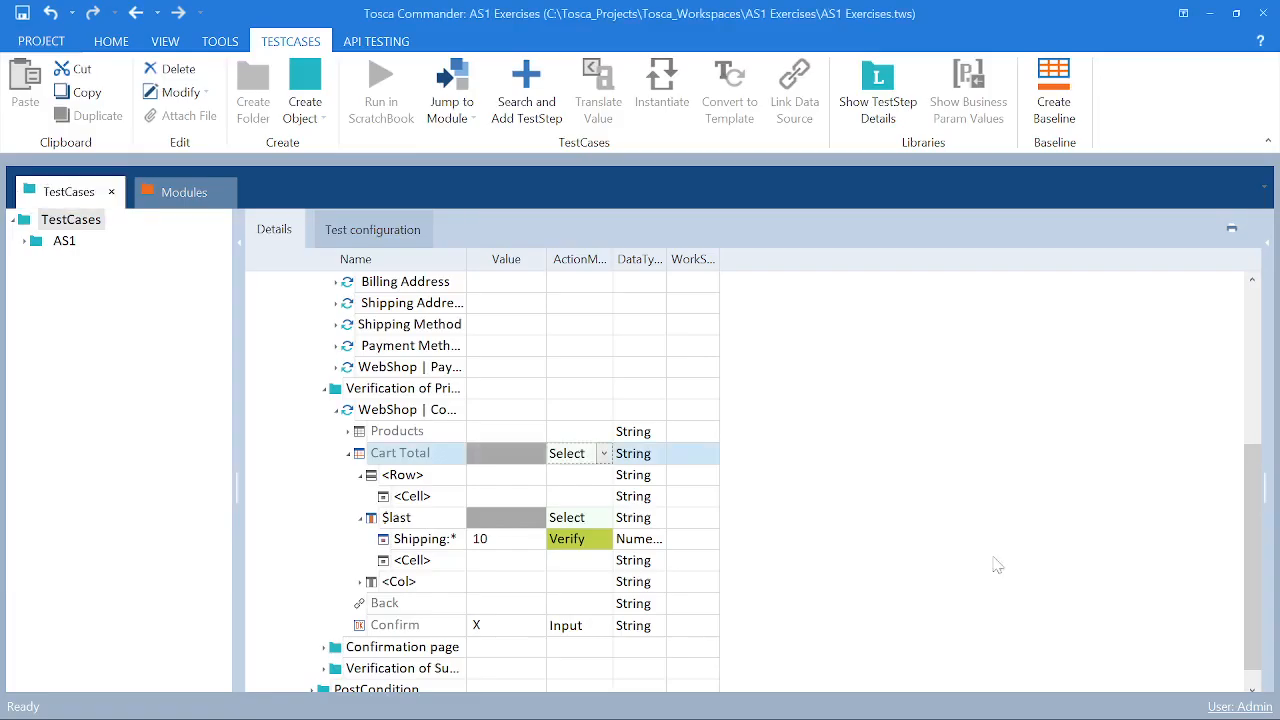
click(604, 454)
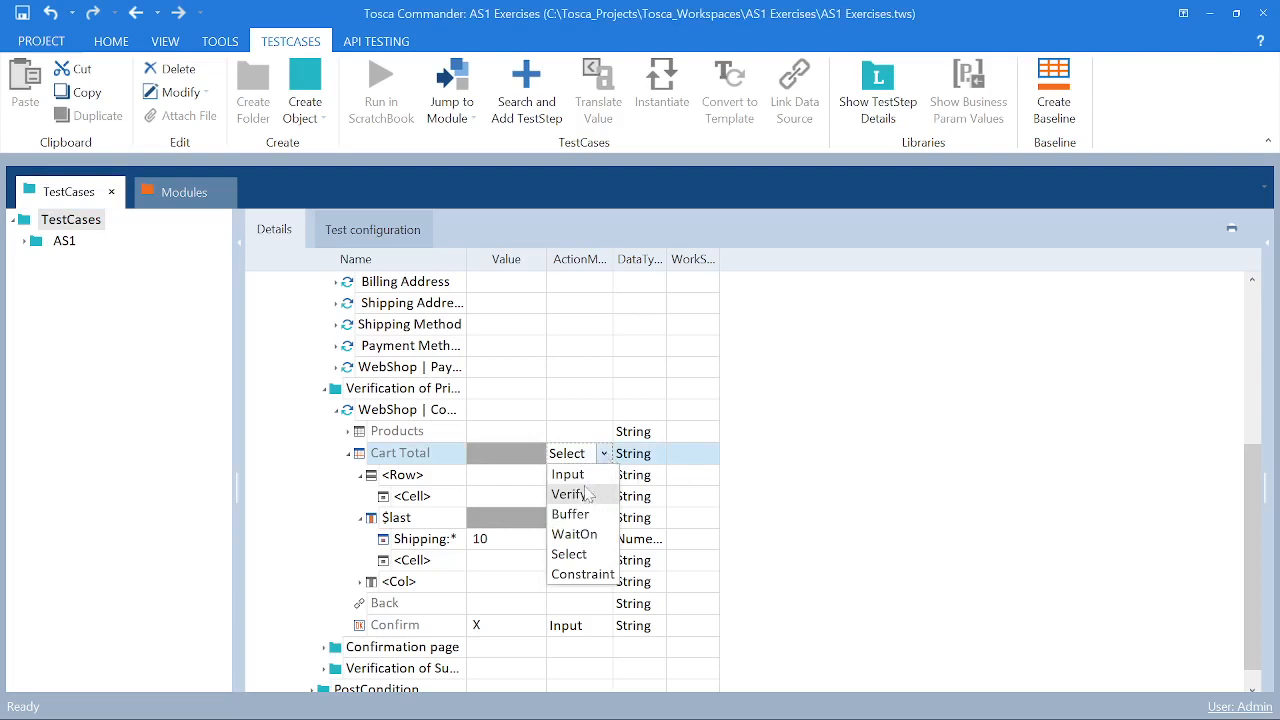
click(570, 554)
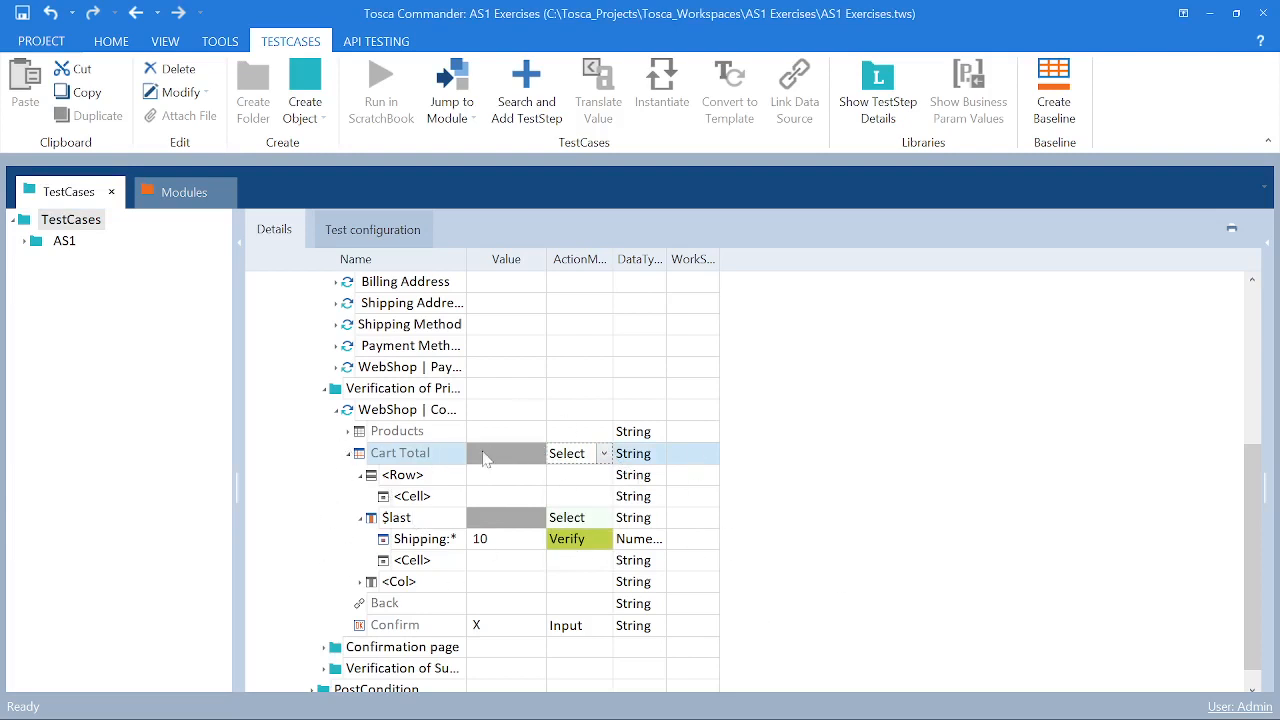
- Replace the $last column selector under Cart Total with <Col>
click(434, 522)
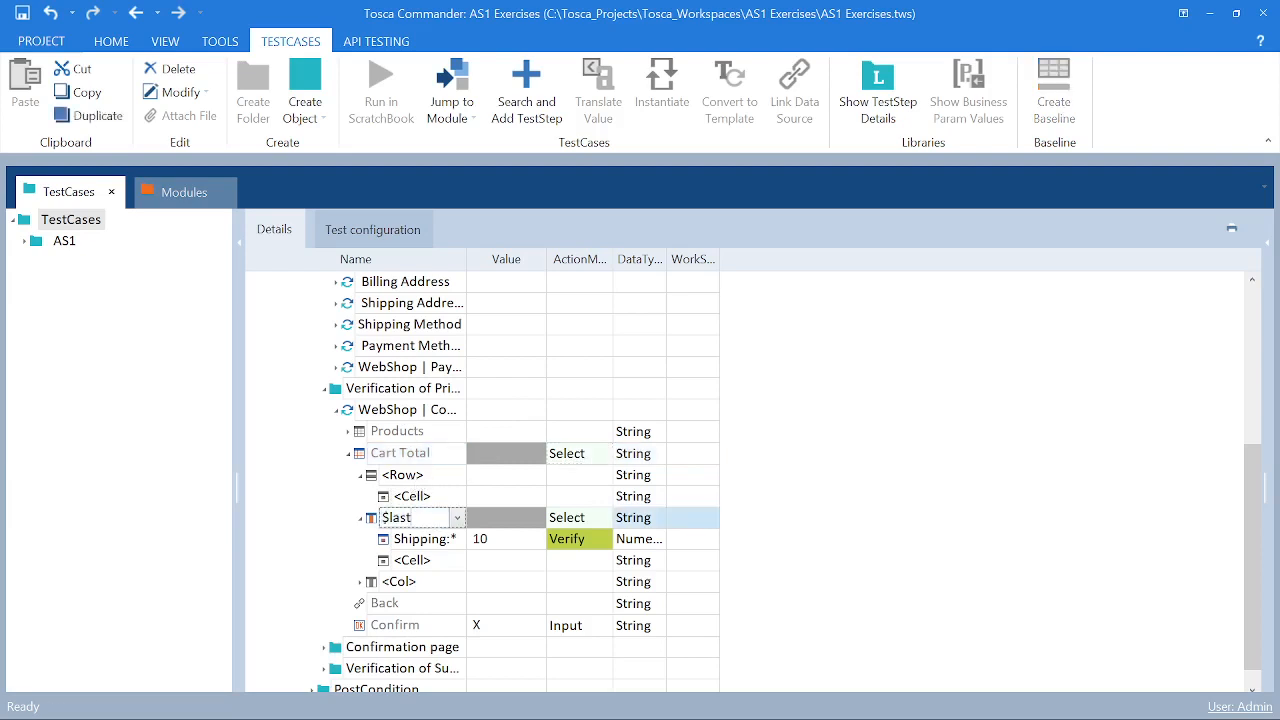
key(BackSpace)
key(BackSpace)
key(BackSpace)
key(BackSpace)
text(<Col>)
key(Return)
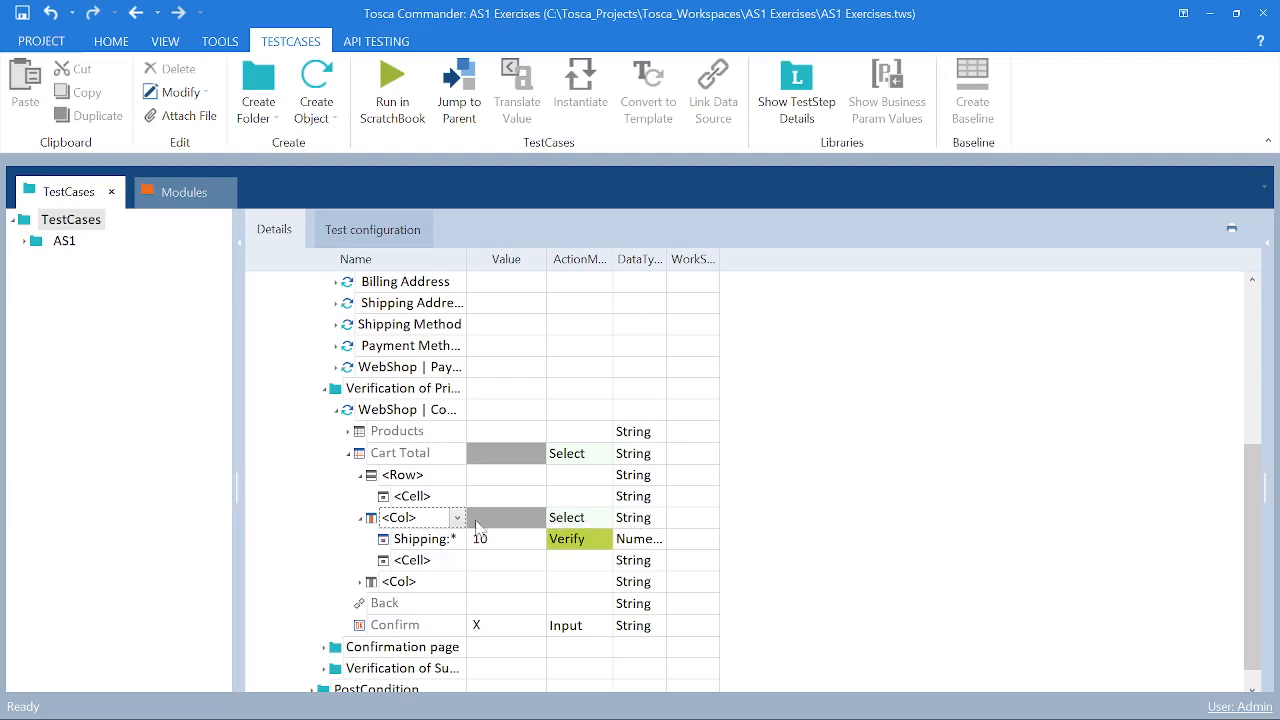
- Choose Select as the ActionMode for the Cart Total column that contains the Shipping cell
click(567, 517)
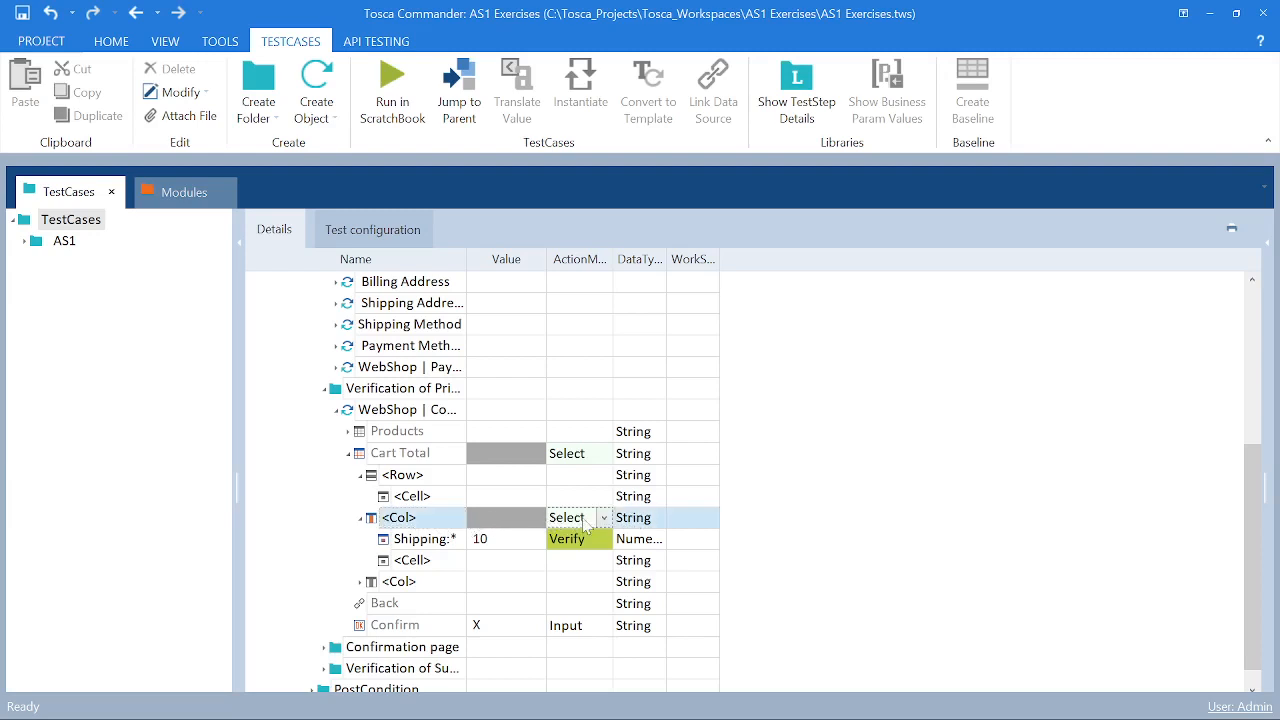
click(604, 517)
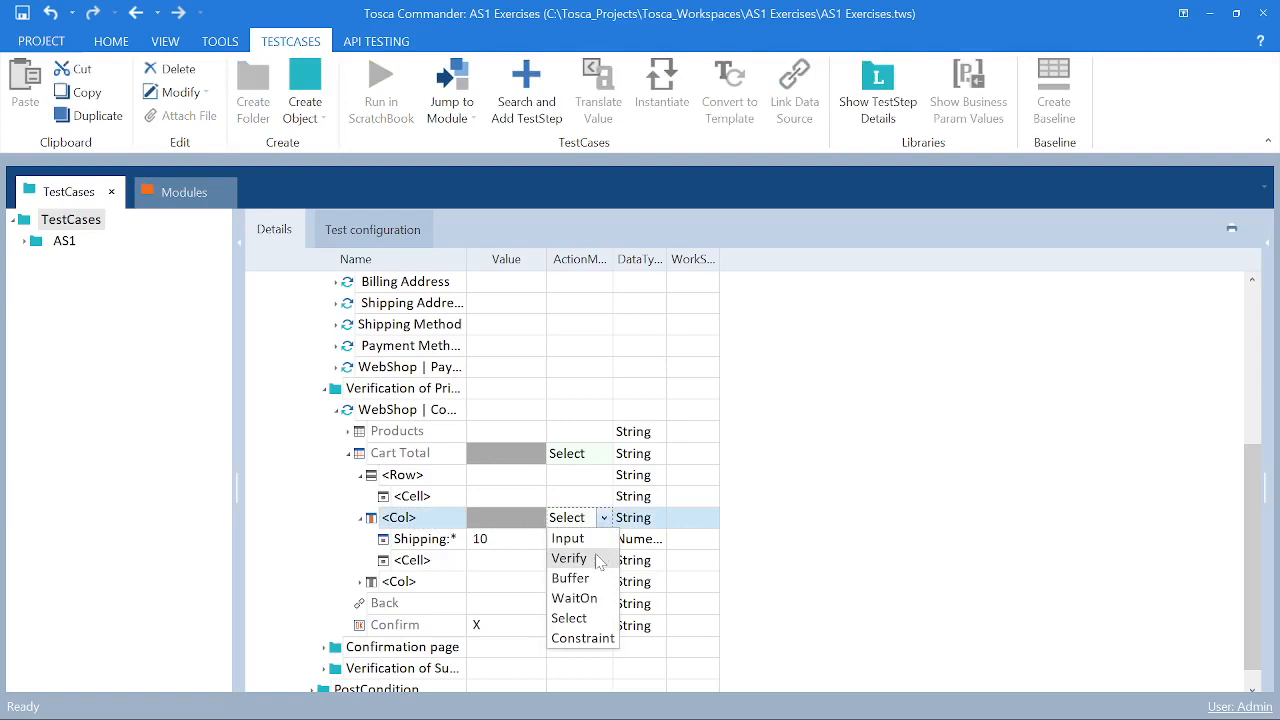
click(592, 619)
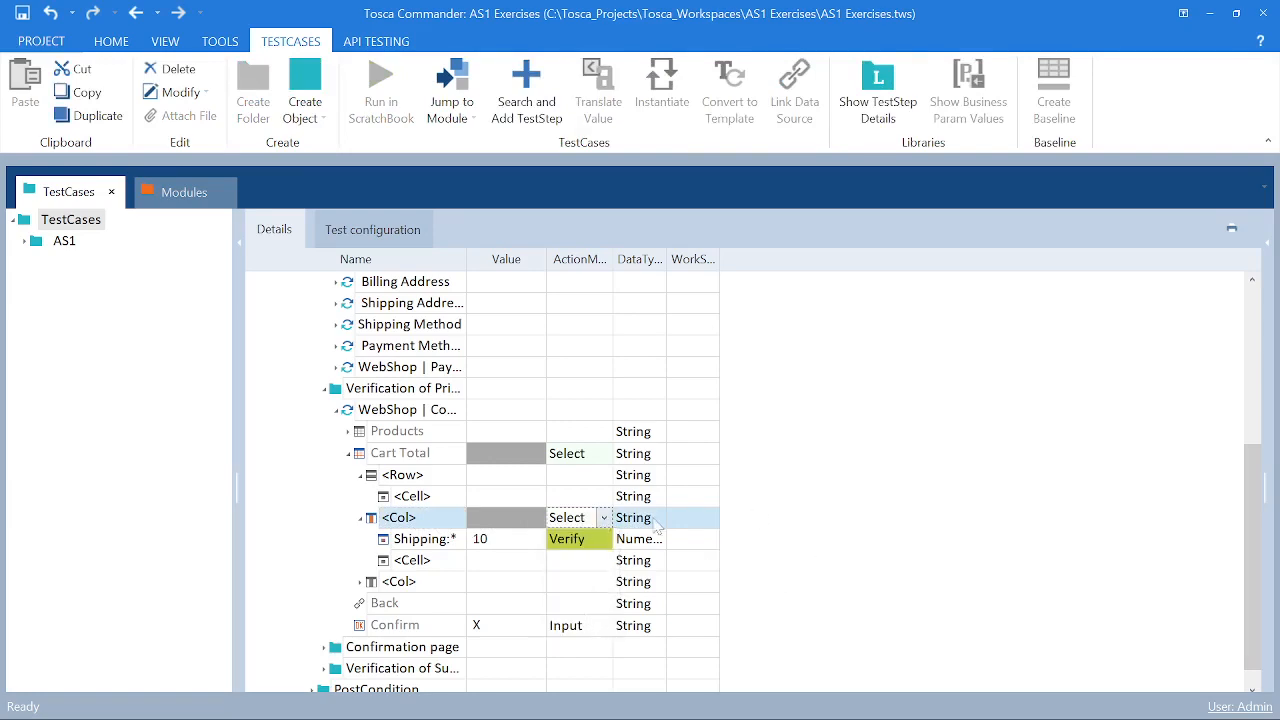
- Compare the web shop's order totals with the Cart Total table and set its configured column selector to $last
key(alt+Tab)
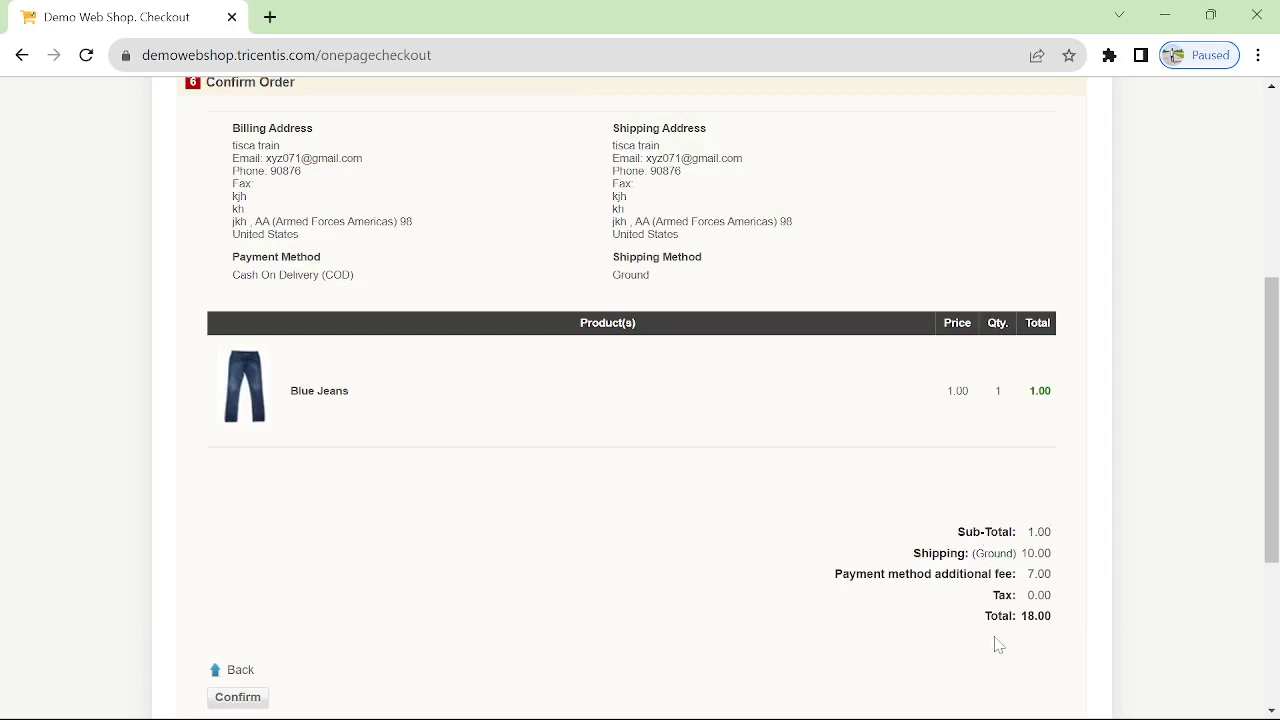
key(alt+Tab)
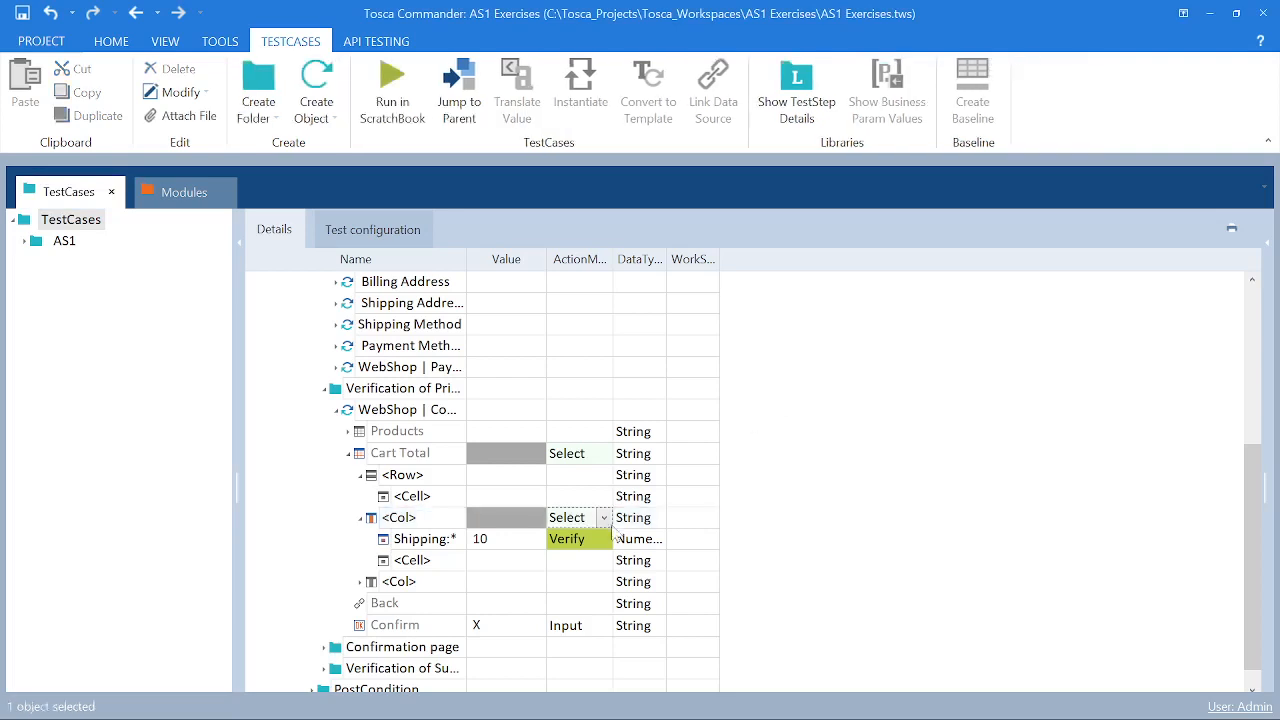
click(437, 525)
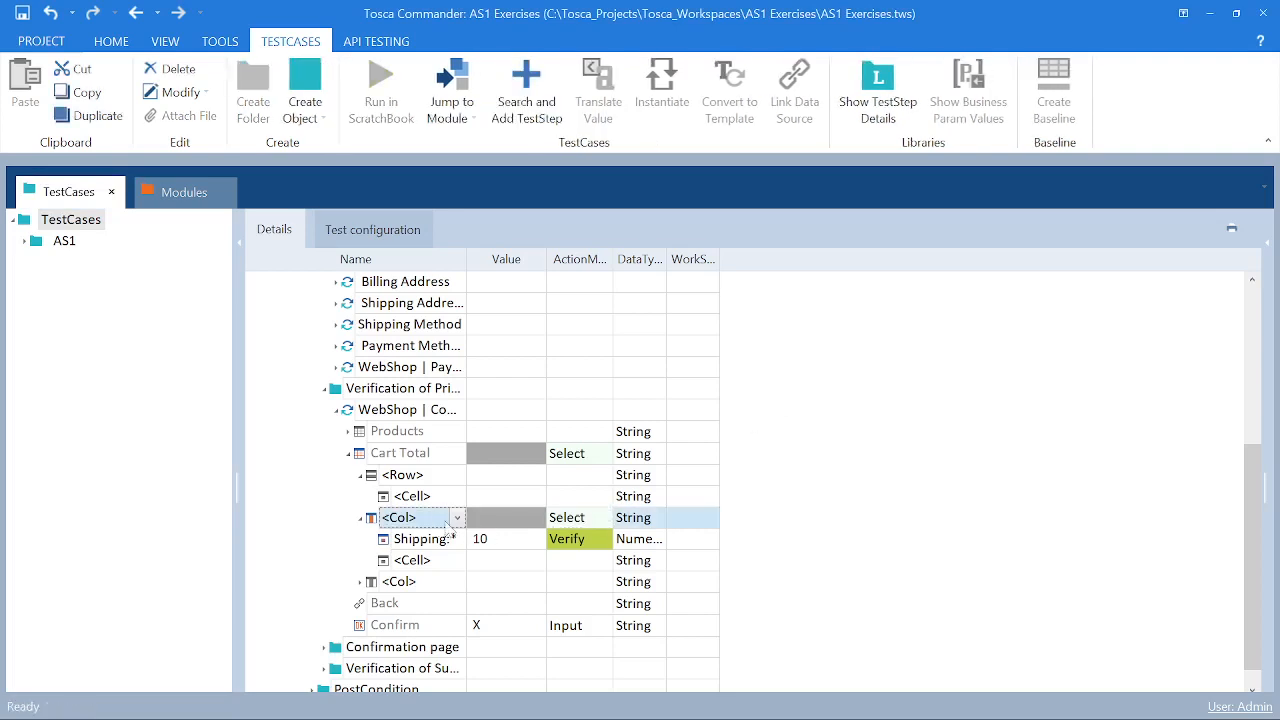
click(456, 520)
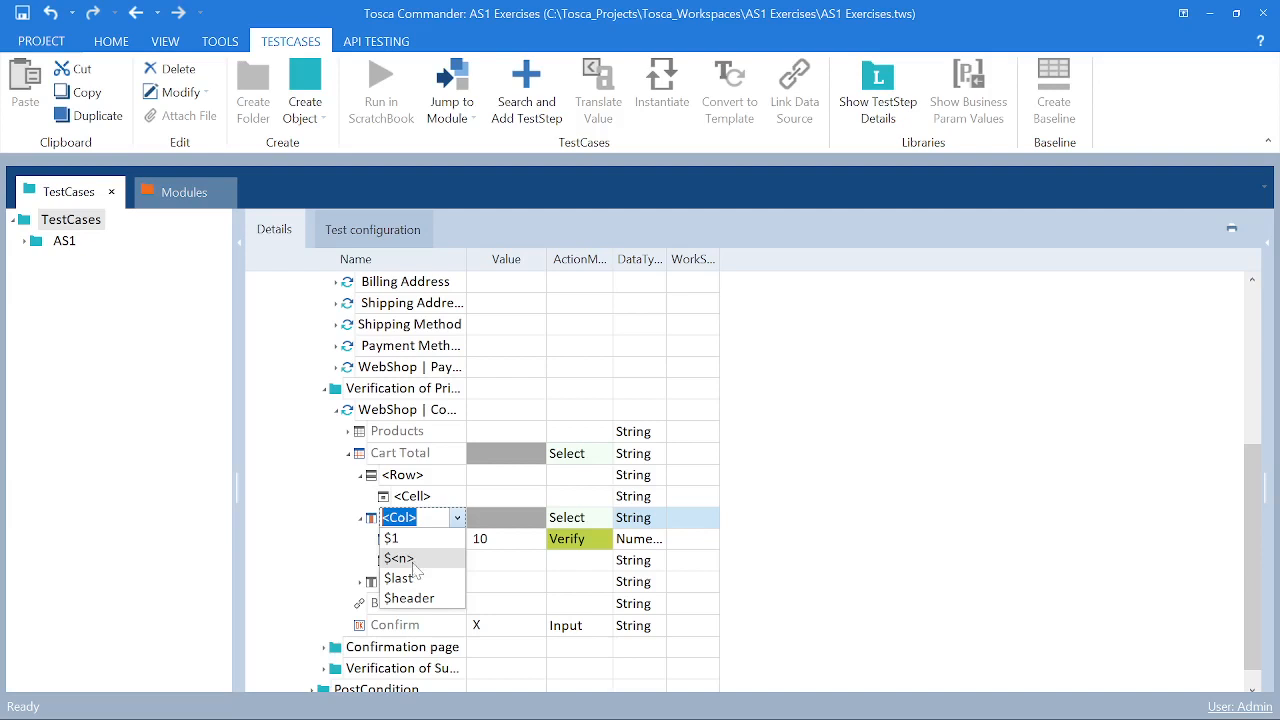
click(416, 578)
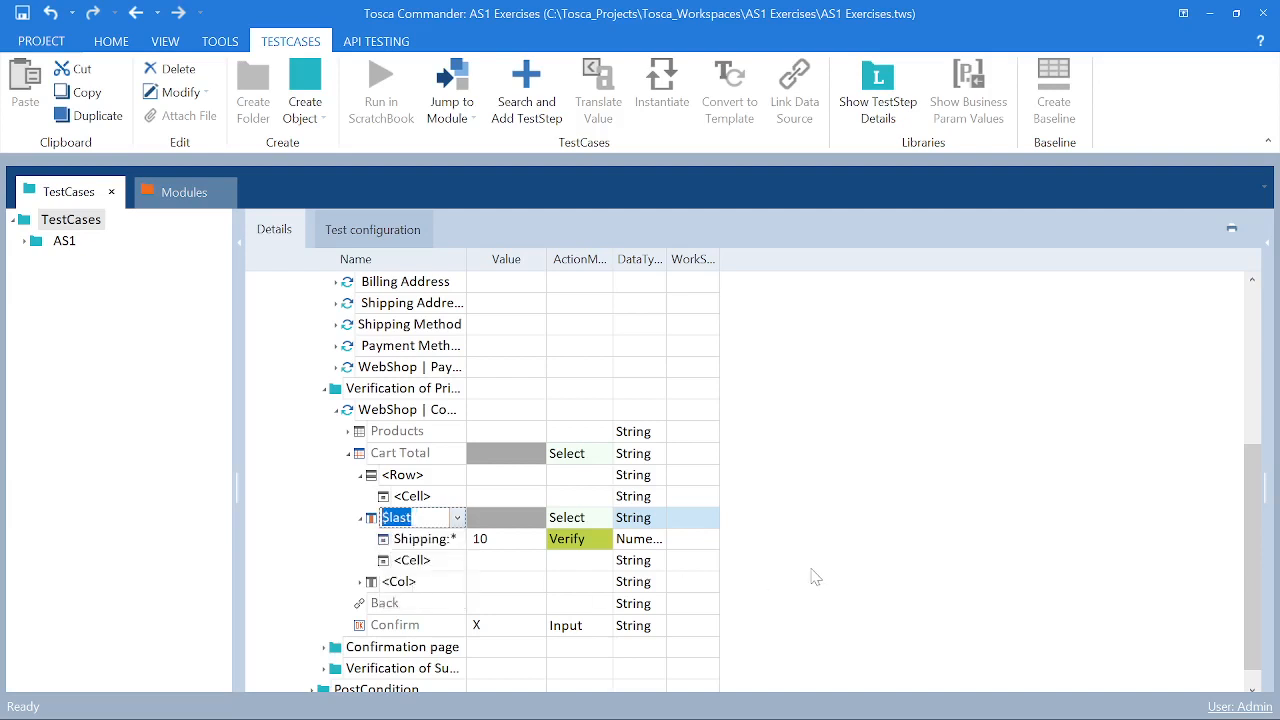
key(Return)
key(alt+Tab)
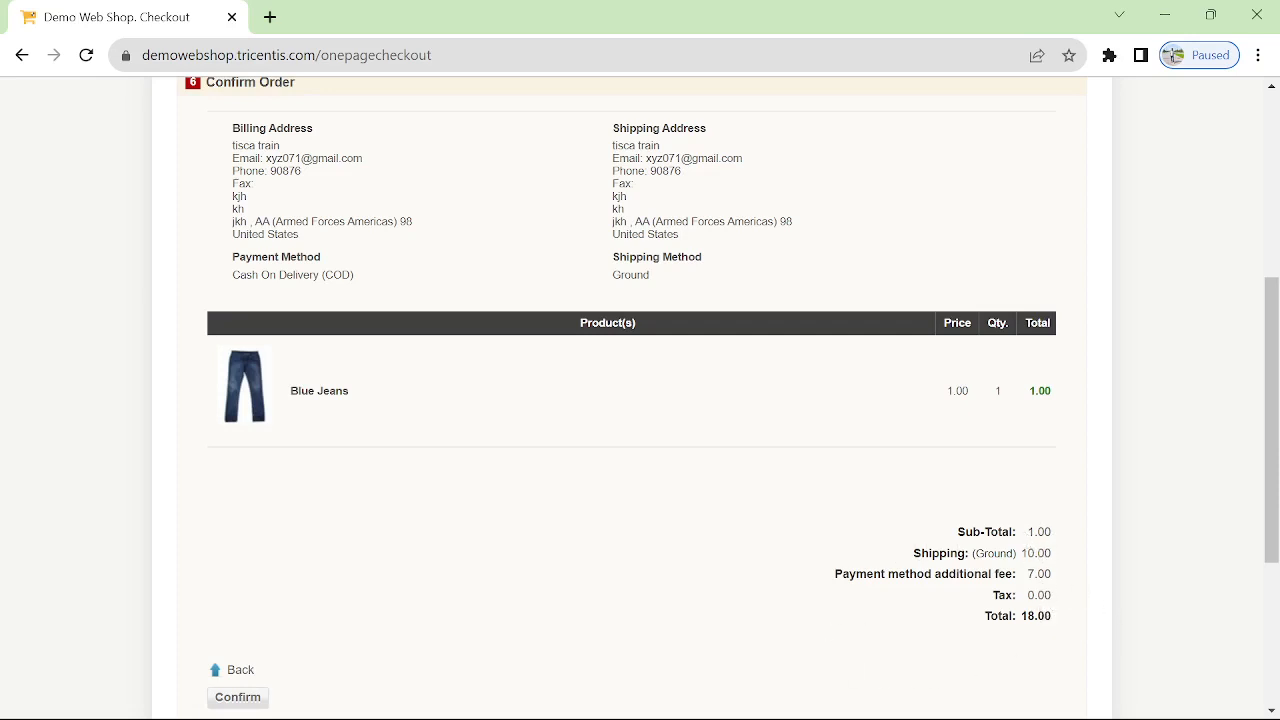
key(alt+Tab)
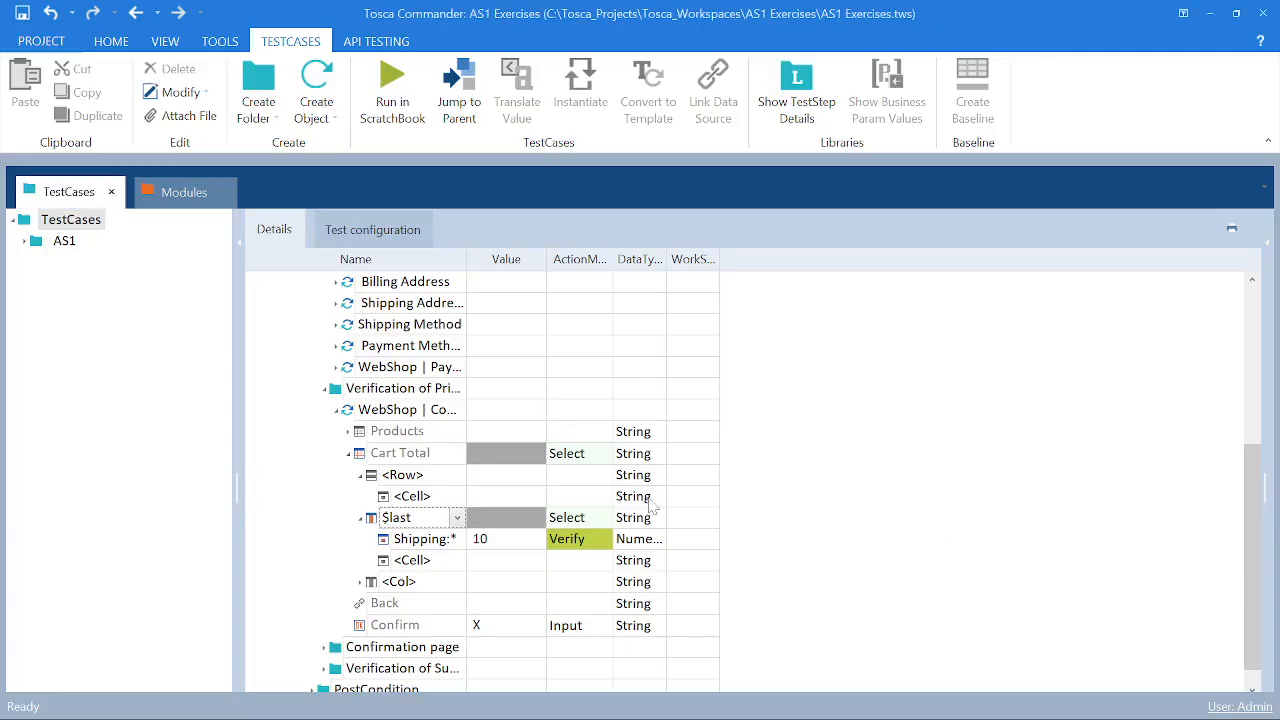
- Choose Shipping:* as the cell under Cart Total's $last column and compare its value with the web shop's shipping charge
click(440, 550)
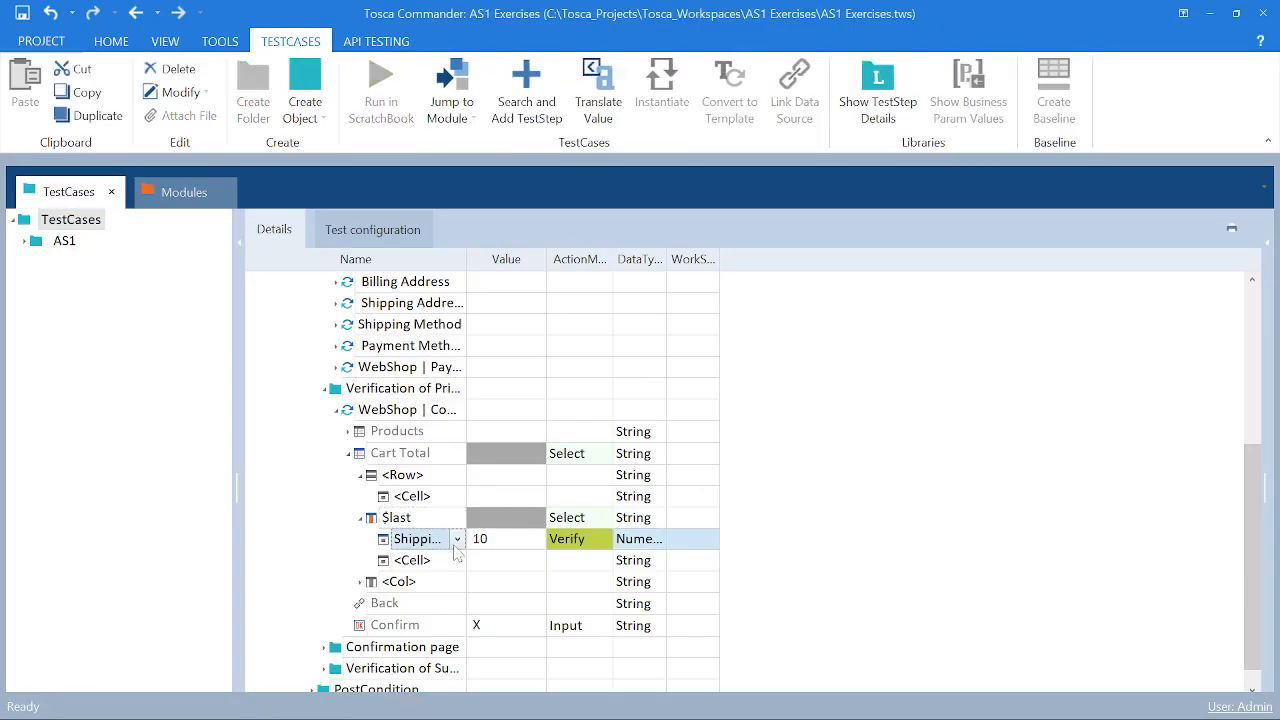
click(457, 541)
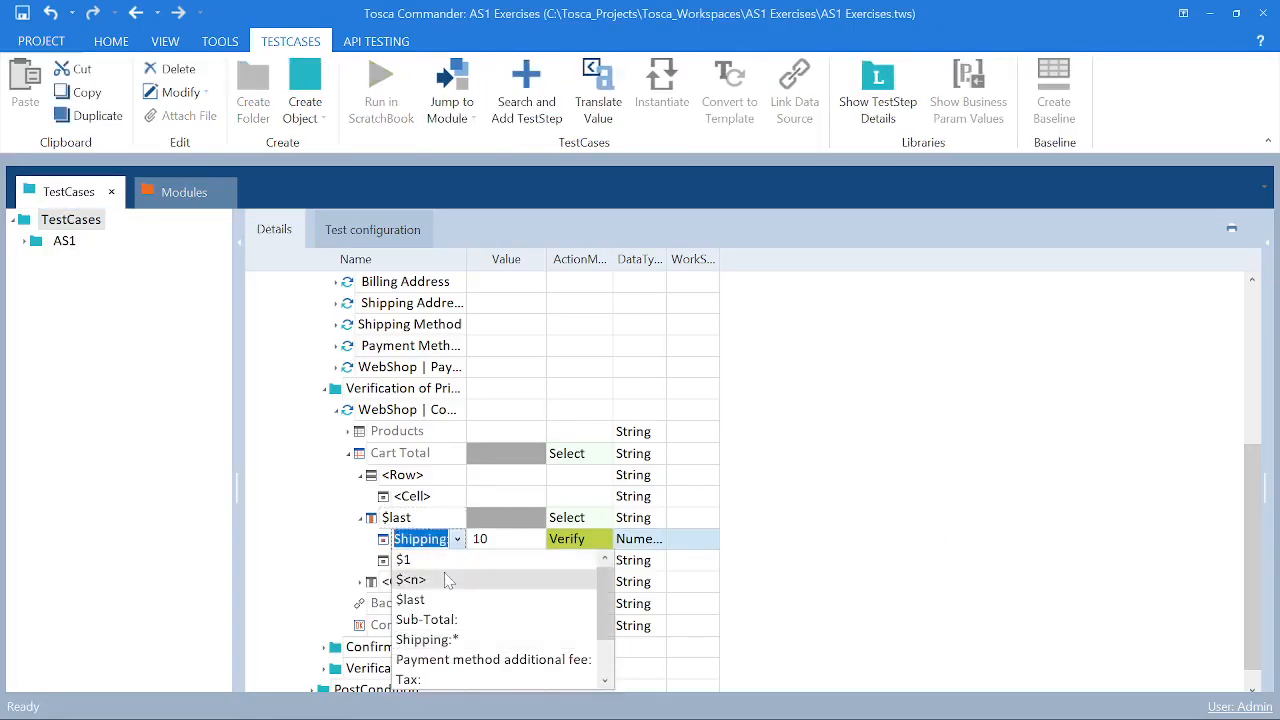
click(452, 641)
click(502, 545)
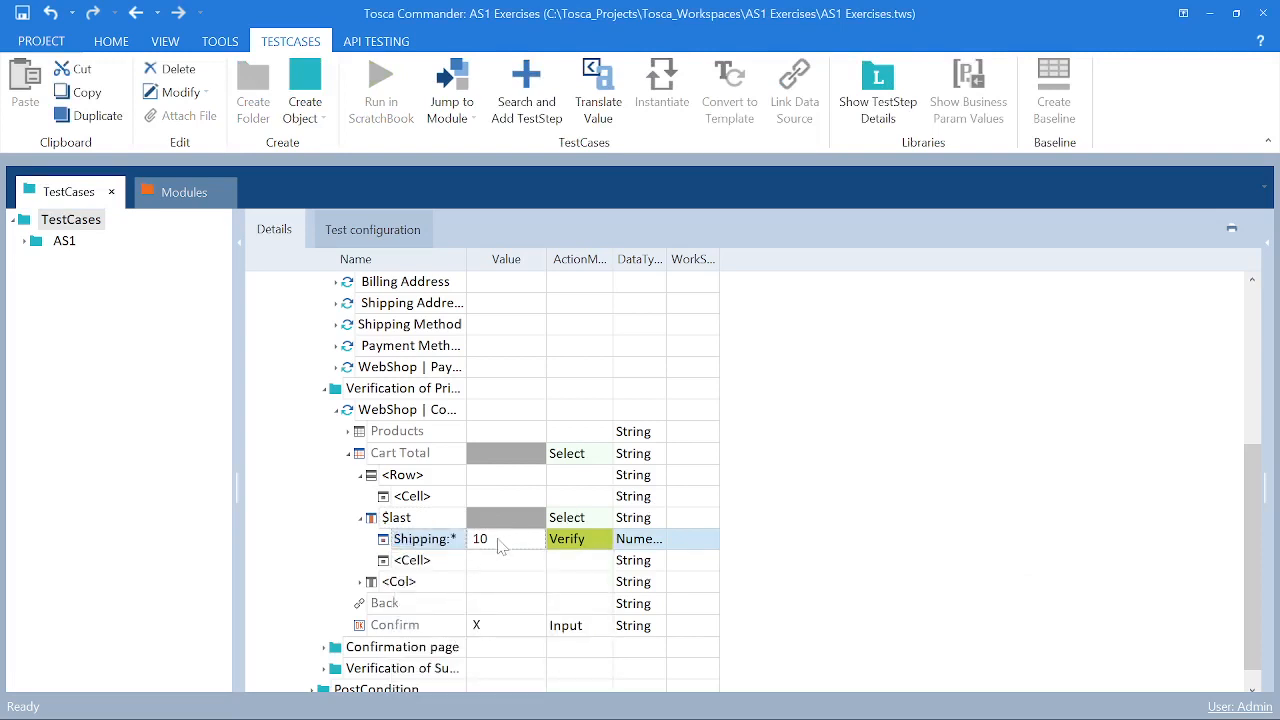
key(alt+Tab)
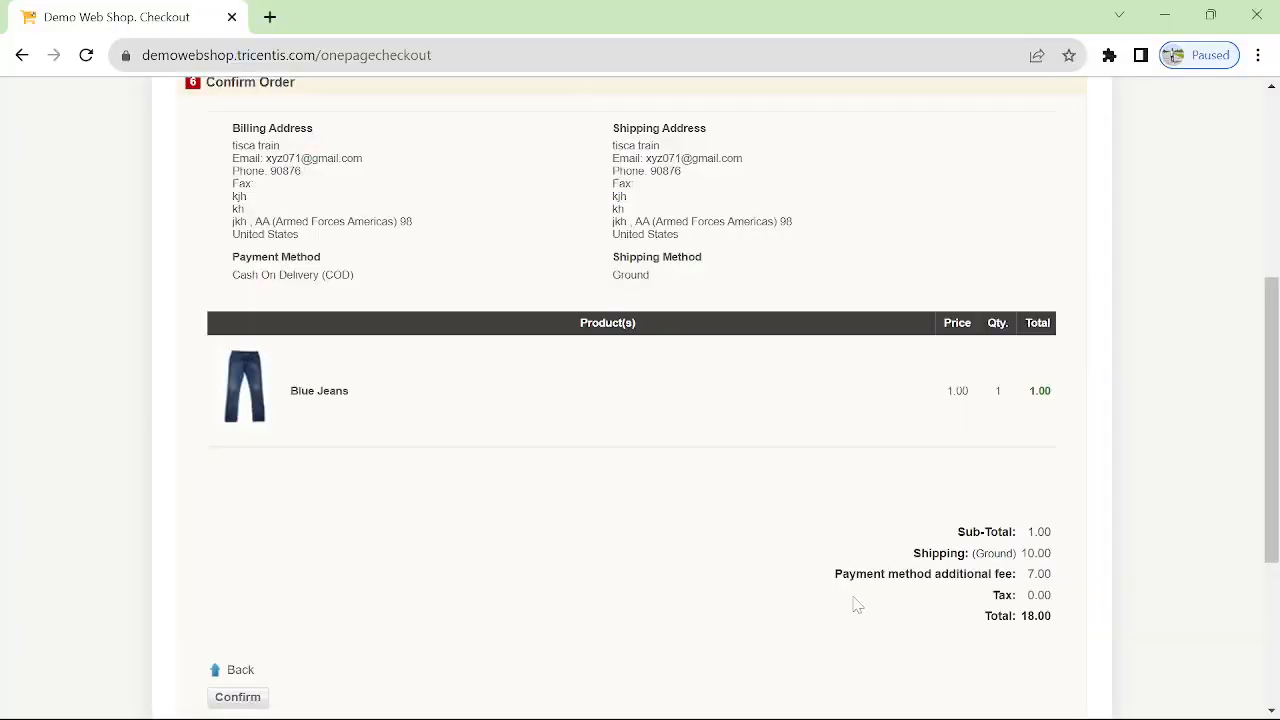
key(alt+Tab)
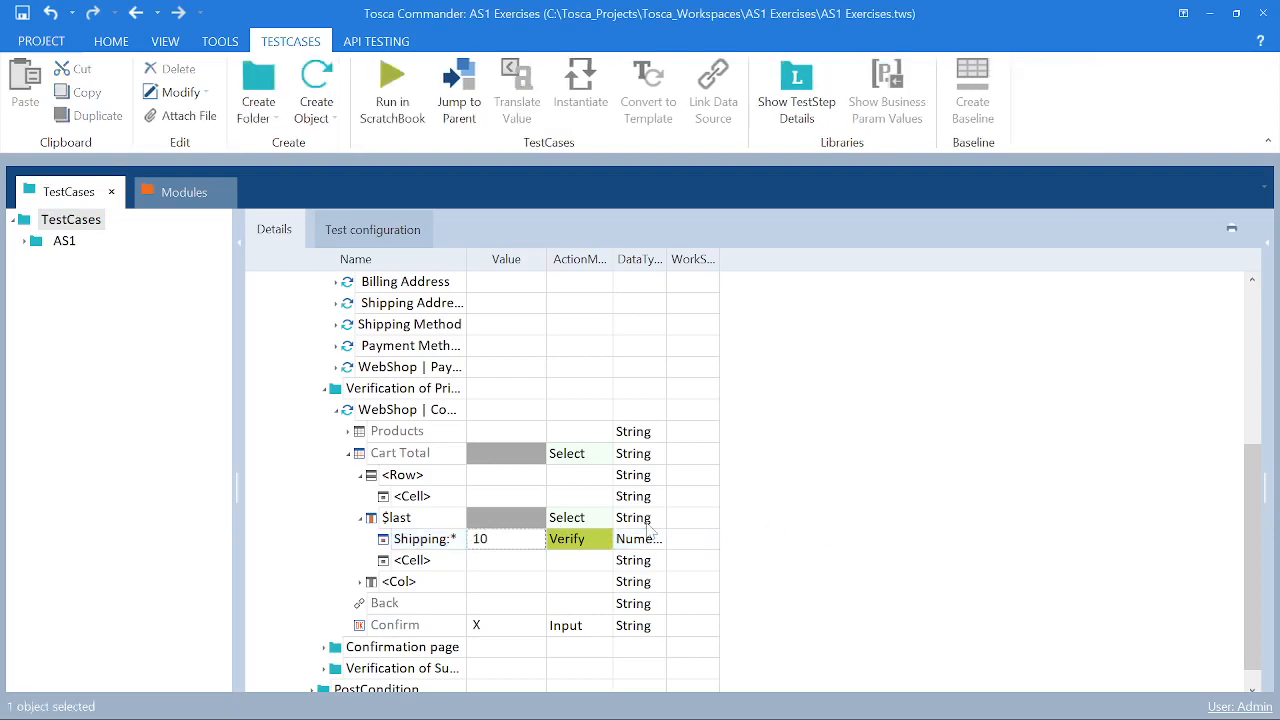
- Choose Verify as the ActionMode for the Shipping:* cell
click(587, 549)
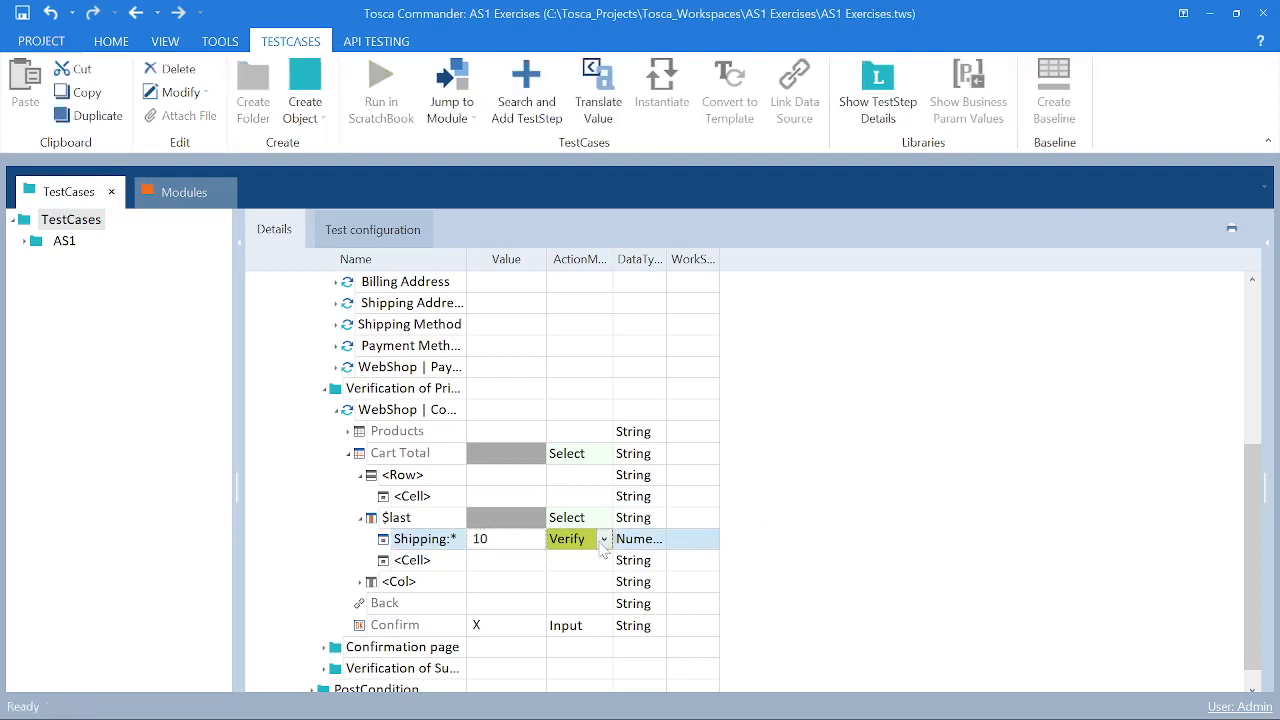
click(587, 546)
click(583, 583)
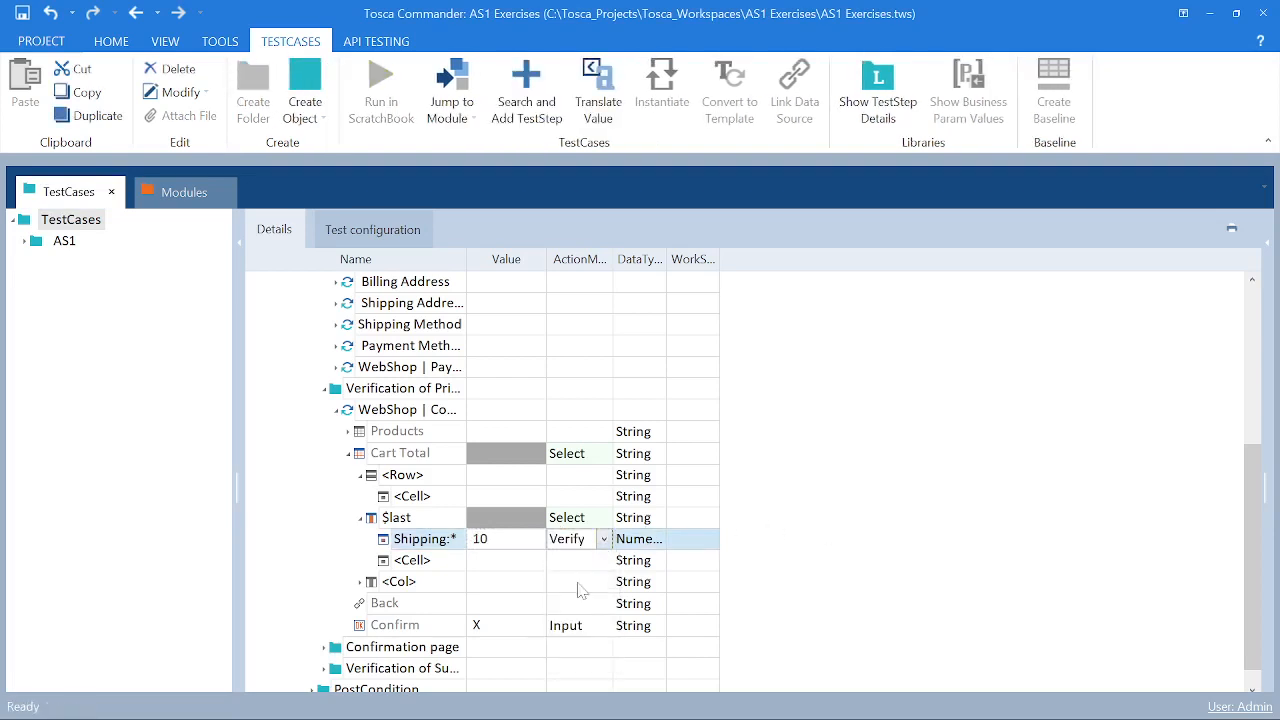
click(940, 534)
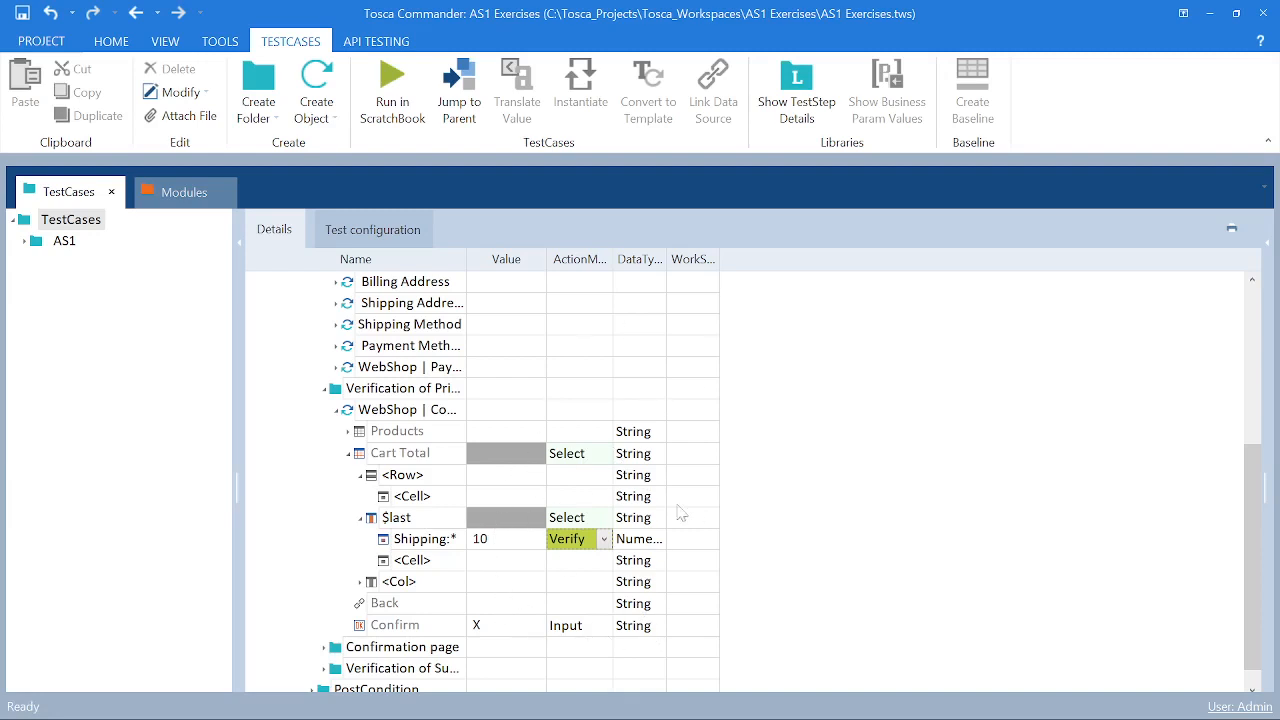
- Expand the CloseBrowser and Web Shop || Login steps under PostCondition and set the CloseBrowser Title's ActionMode to WaitOn
scroll(847, 525, down, 1)
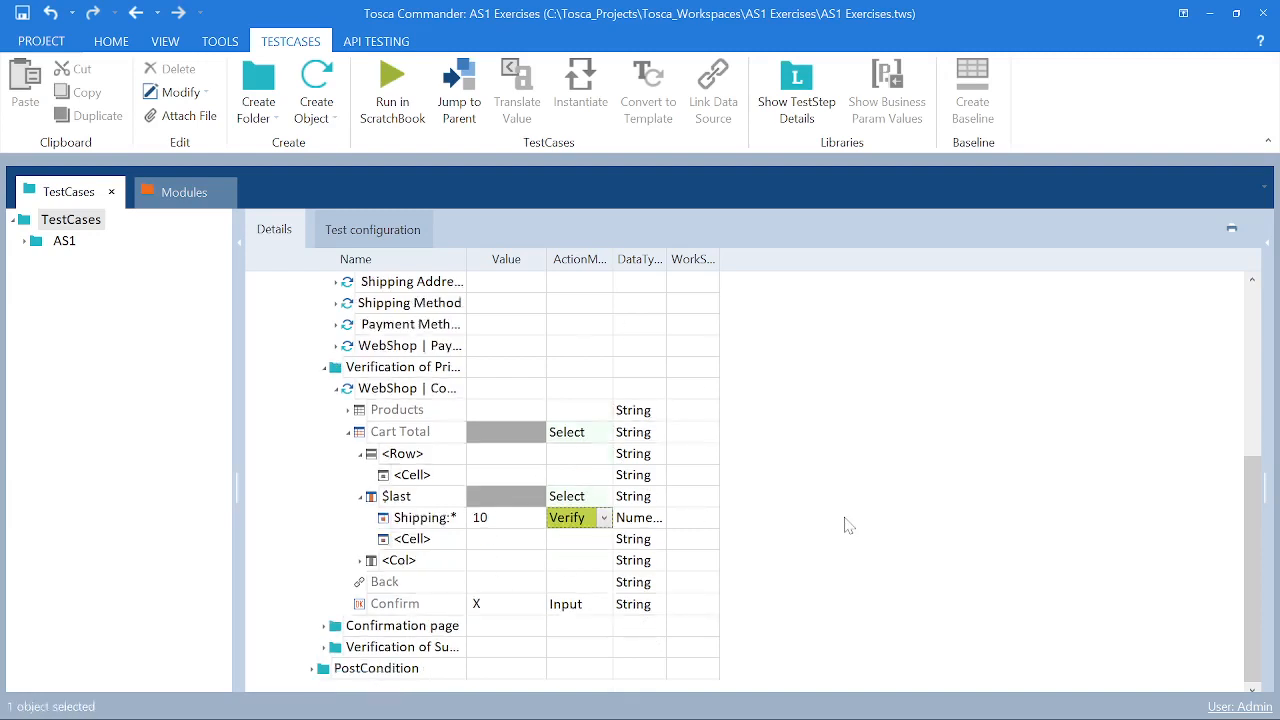
click(313, 668)
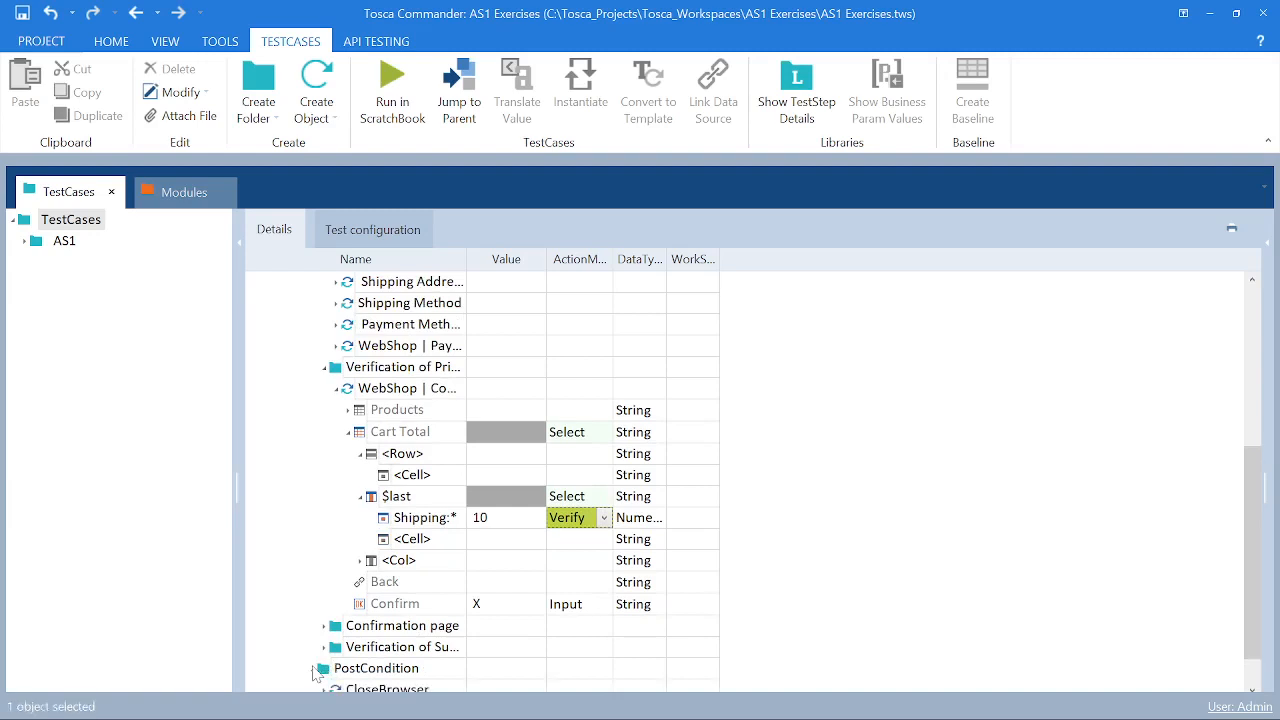
scroll(318, 595, down, 2)
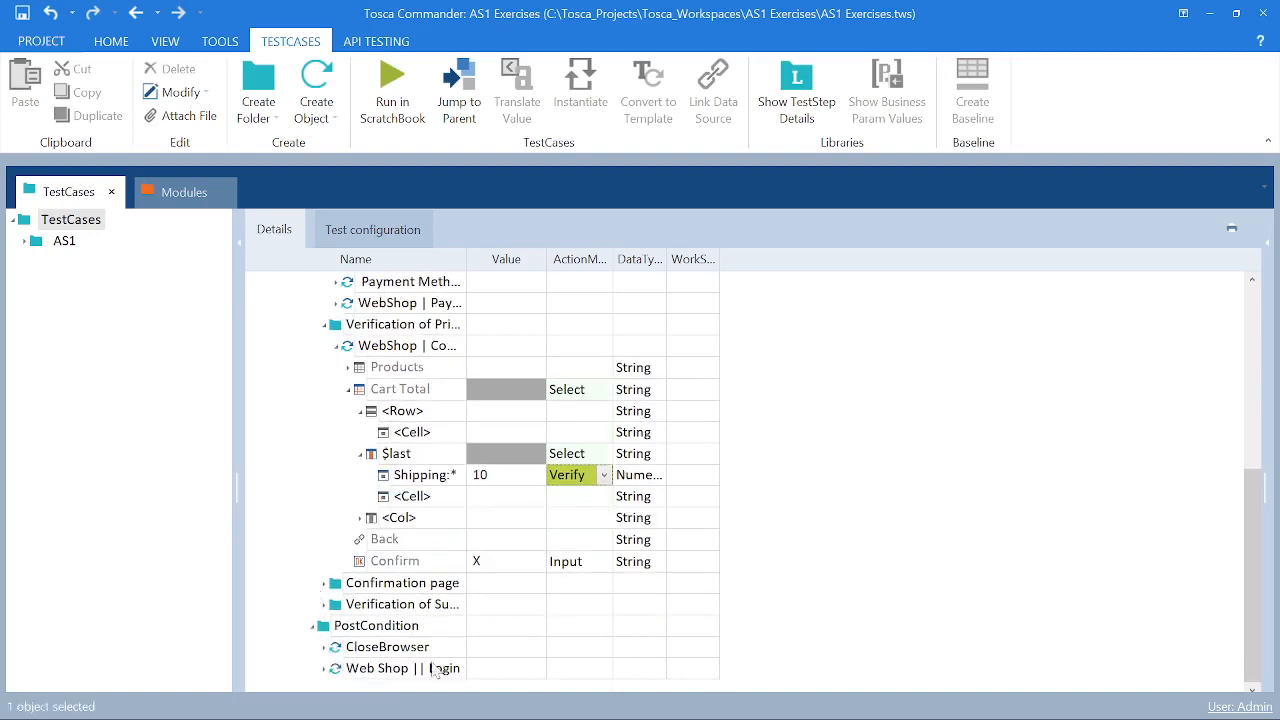
click(323, 648)
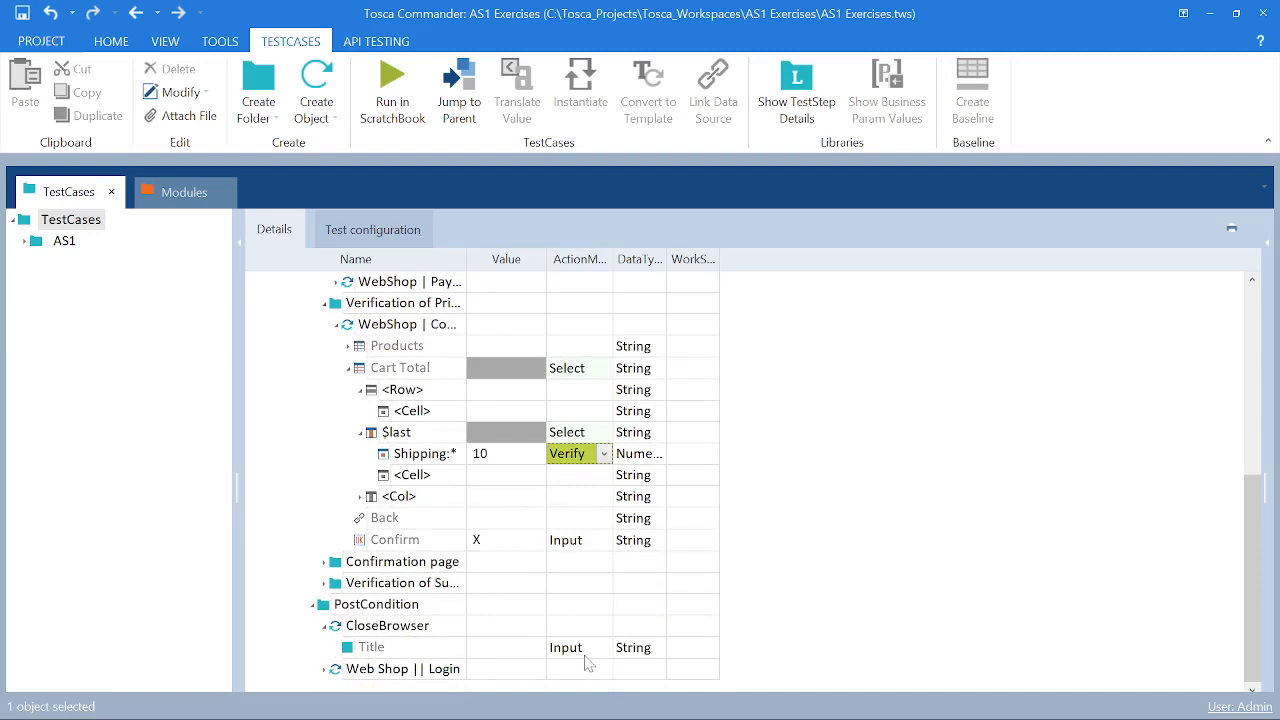
click(590, 649)
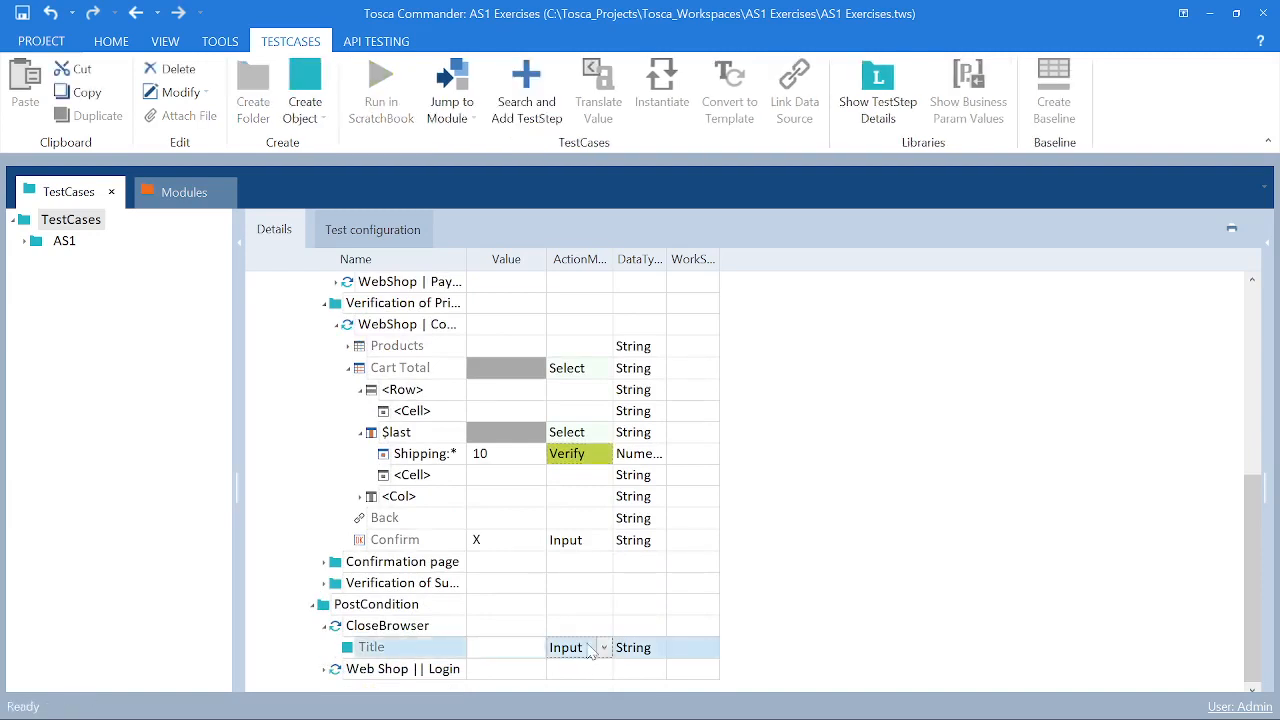
click(324, 670)
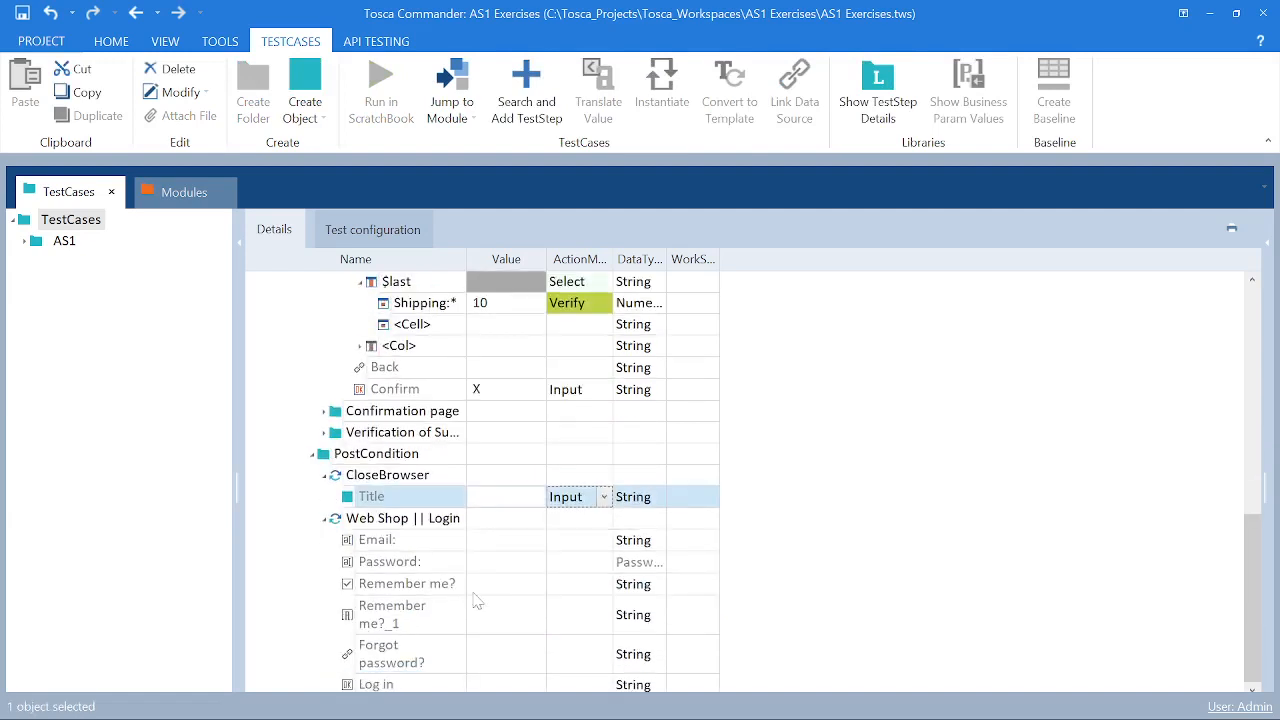
click(604, 497)
click(574, 617)
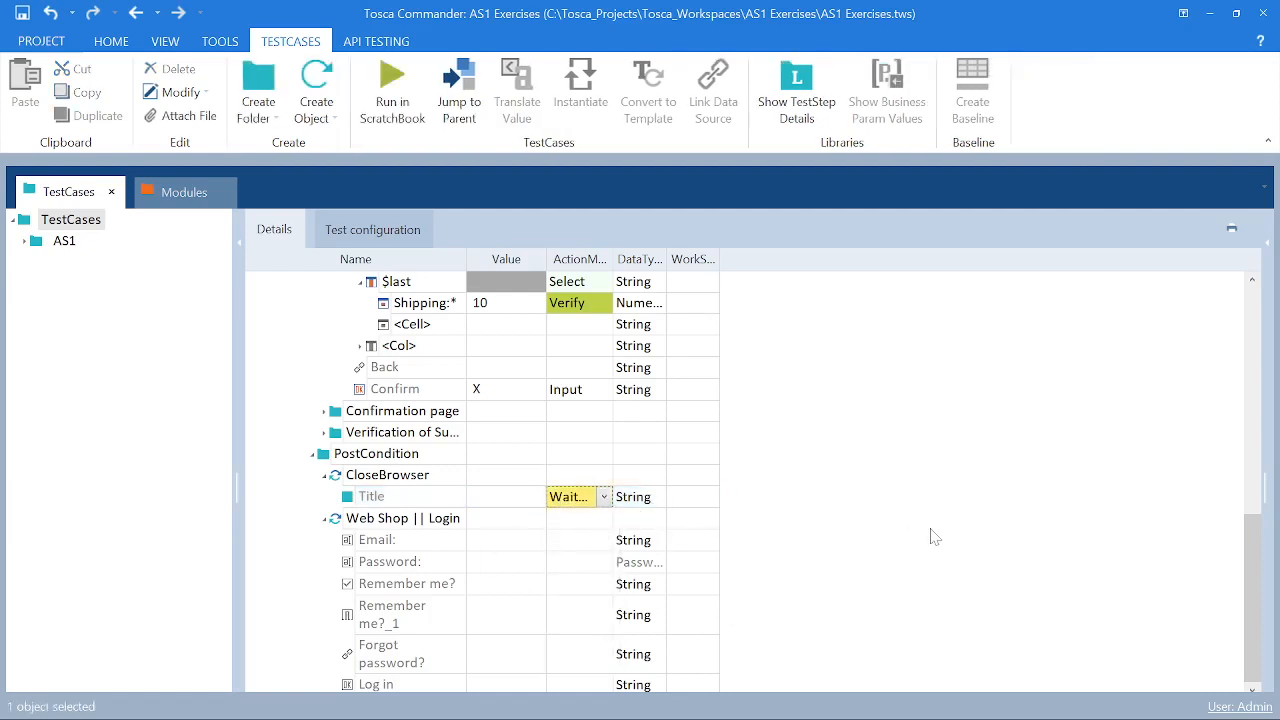
- Check that the web shop is on the Confirm Order page, then run the price verification folder in ScratchBook
scroll(930, 537, up, 1)
scroll(930, 537, up, 3)
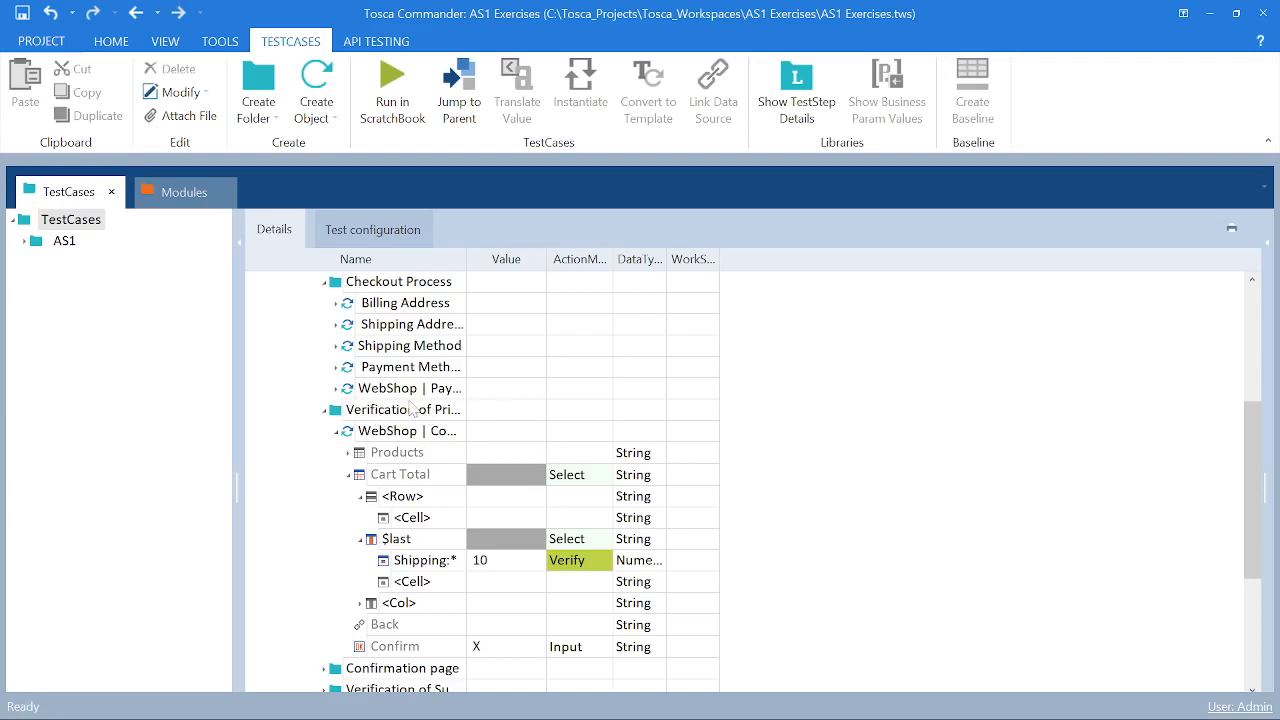
mouse_move(640, 718)
mouse_move(748, 716)
click(770, 530)
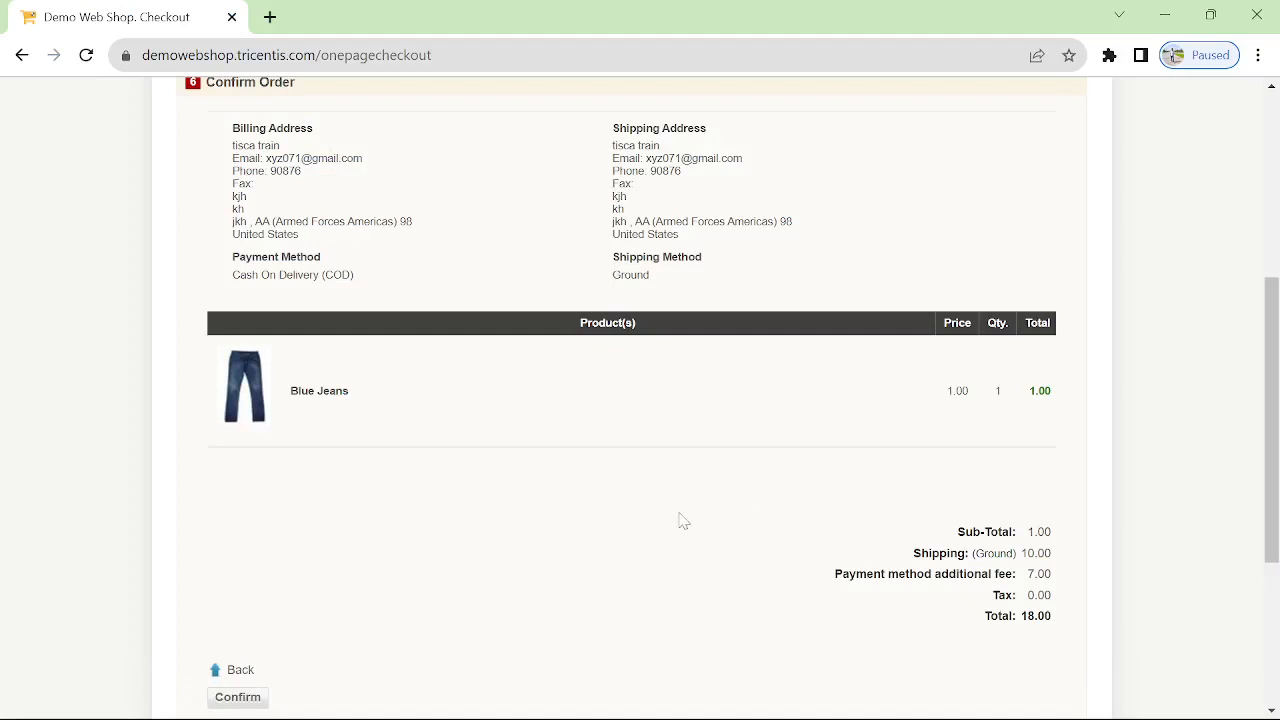
key(alt+Tab)
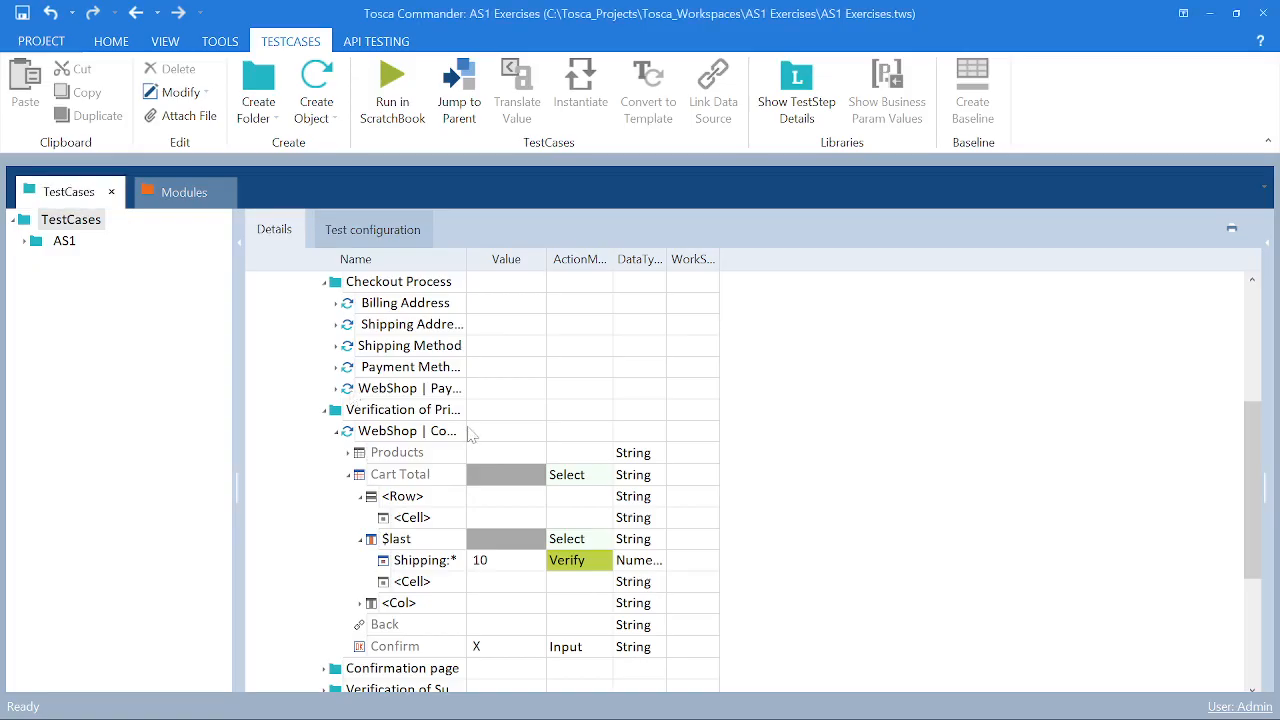
click(395, 412)
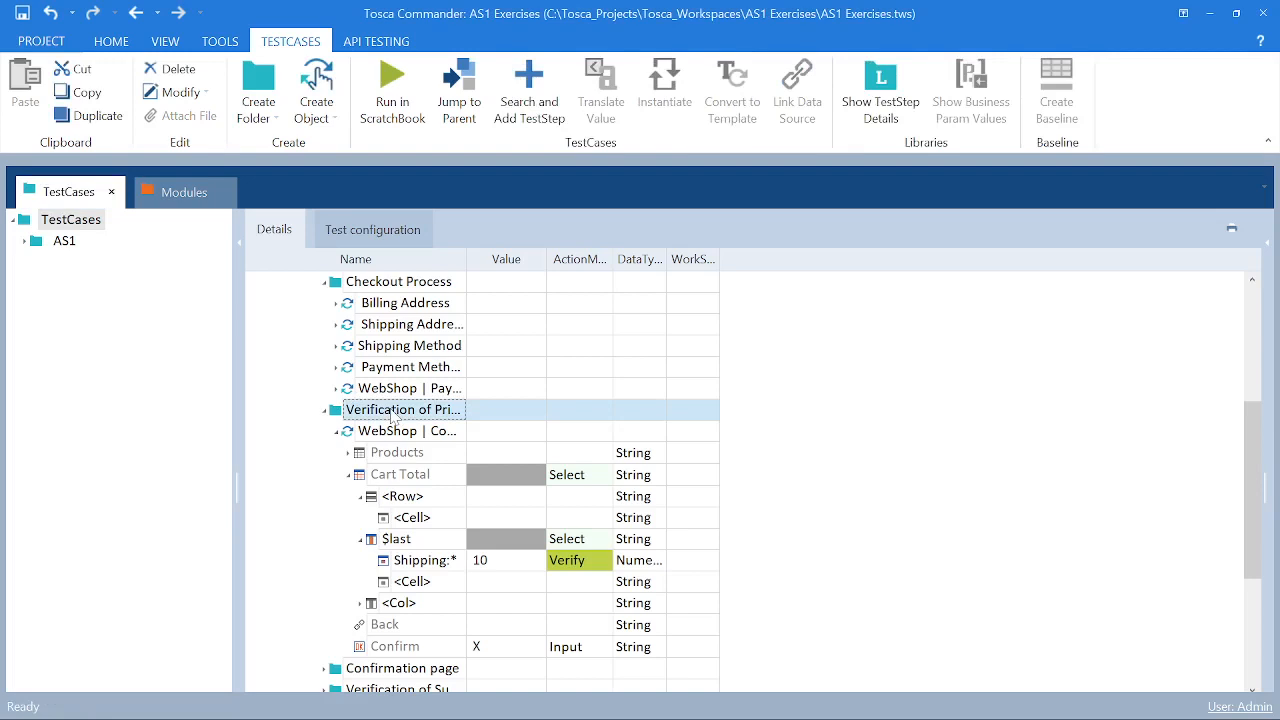
right_click(394, 417)
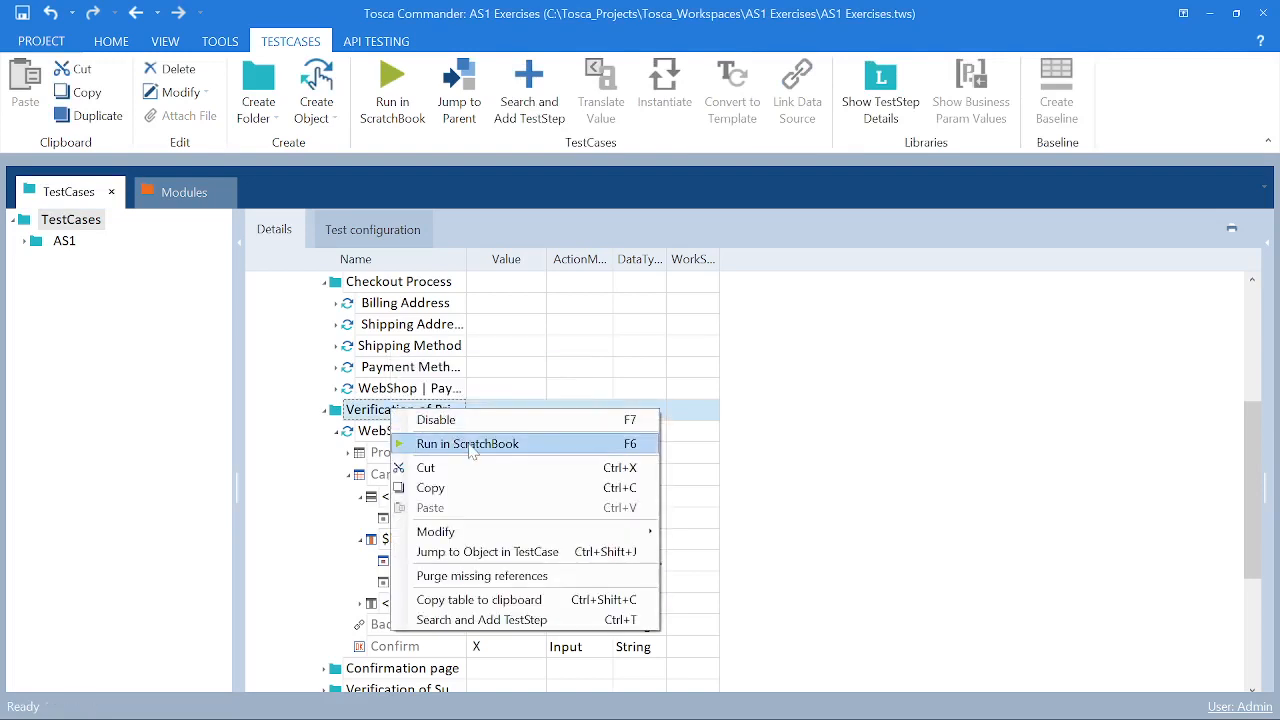
click(440, 443)
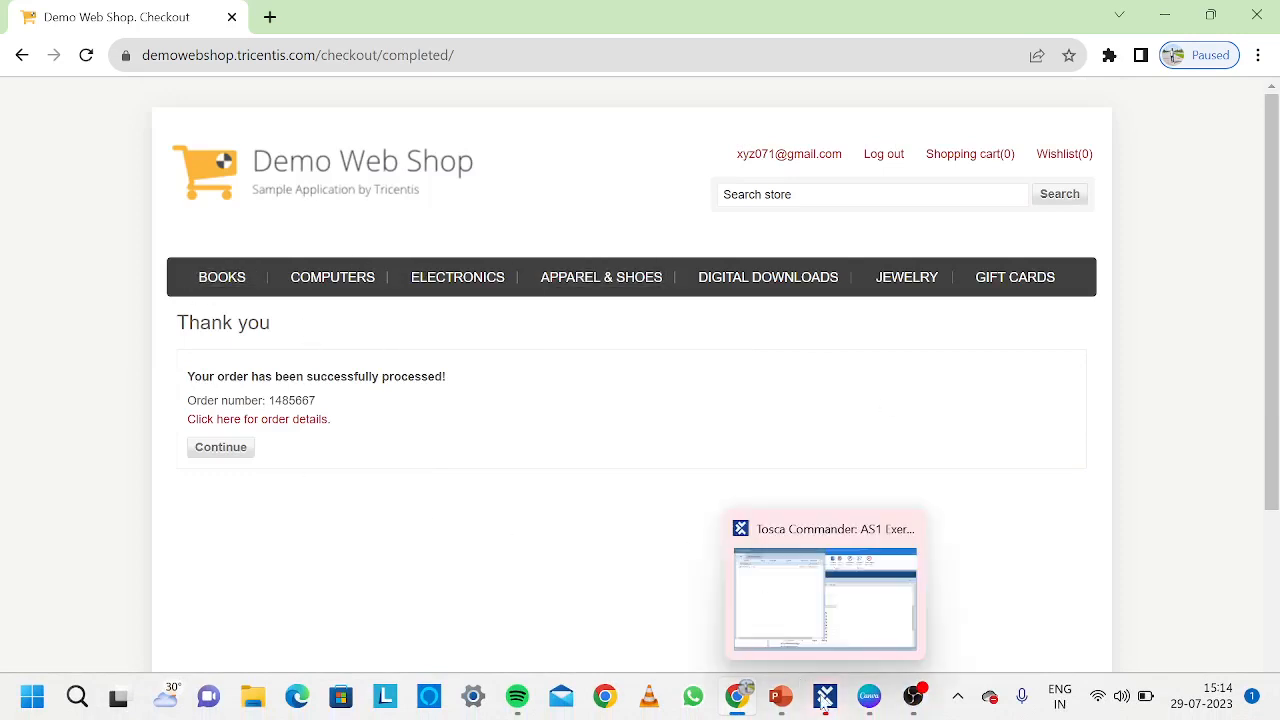
- Return to Tosca Commander, examine the Confirm Order step's results in ScratchBook, and close the ScratchBook window
mouse_move(824, 700)
click(822, 607)
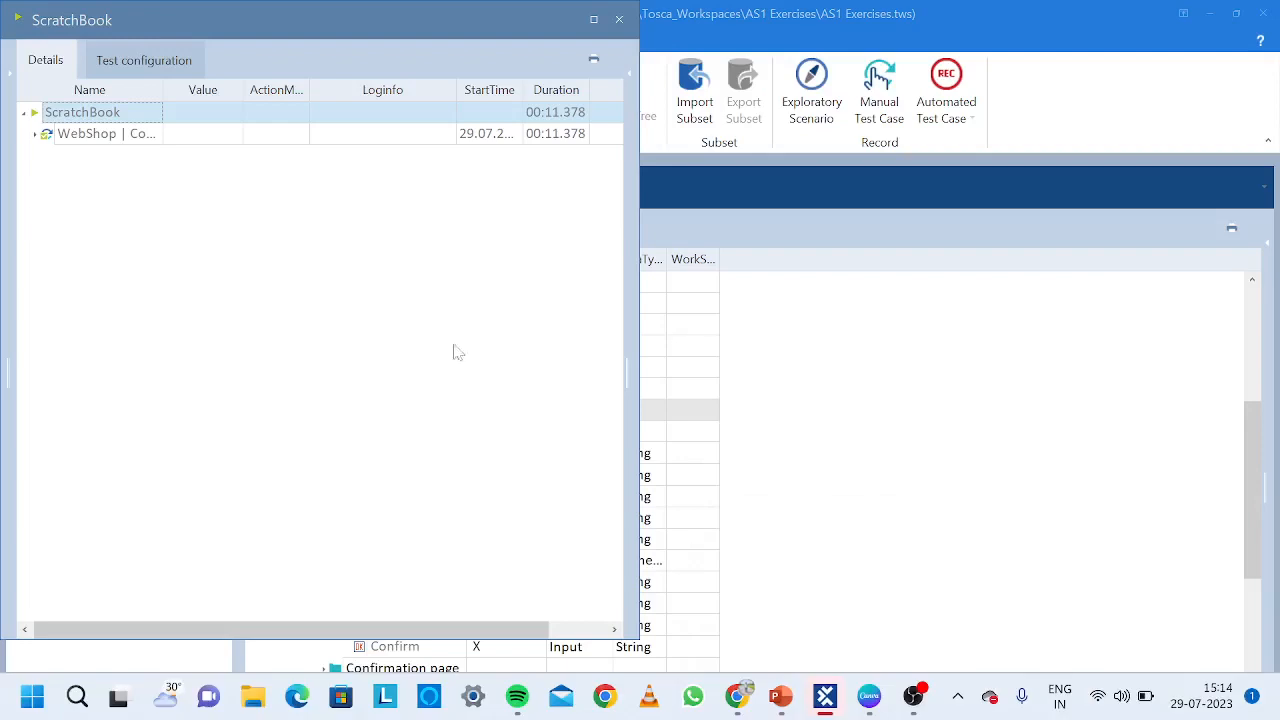
click(35, 133)
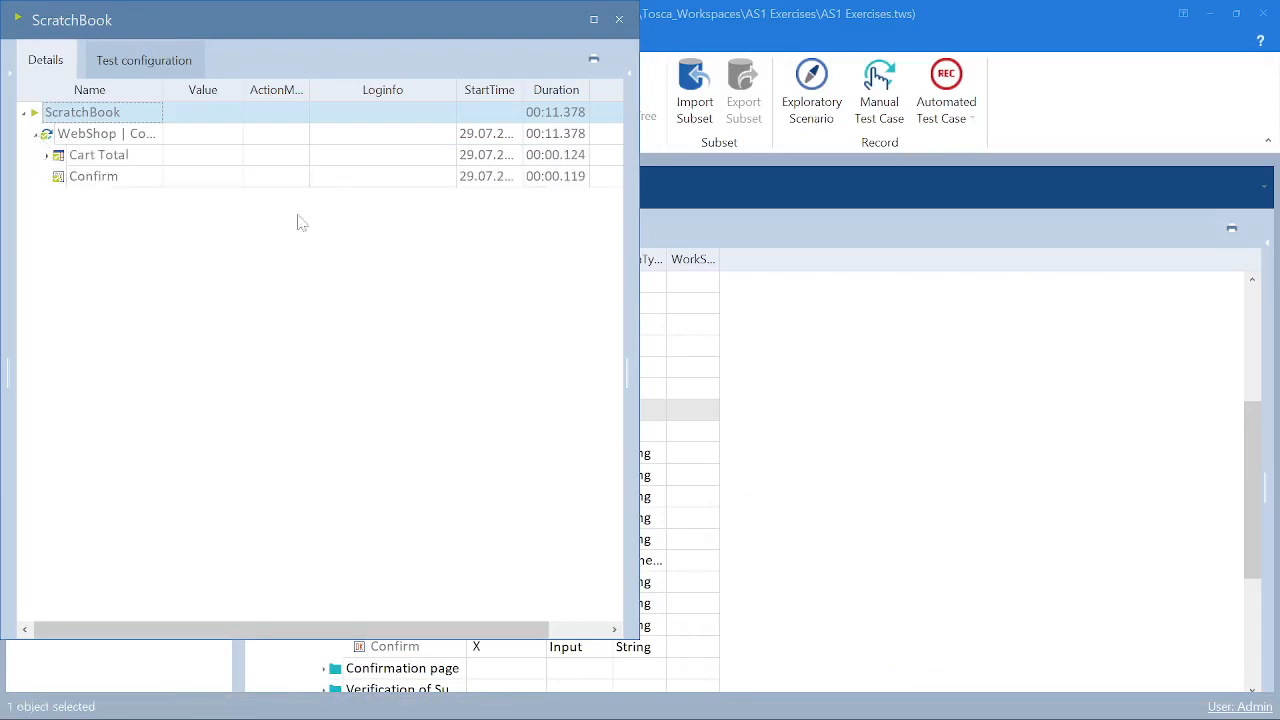
click(621, 20)
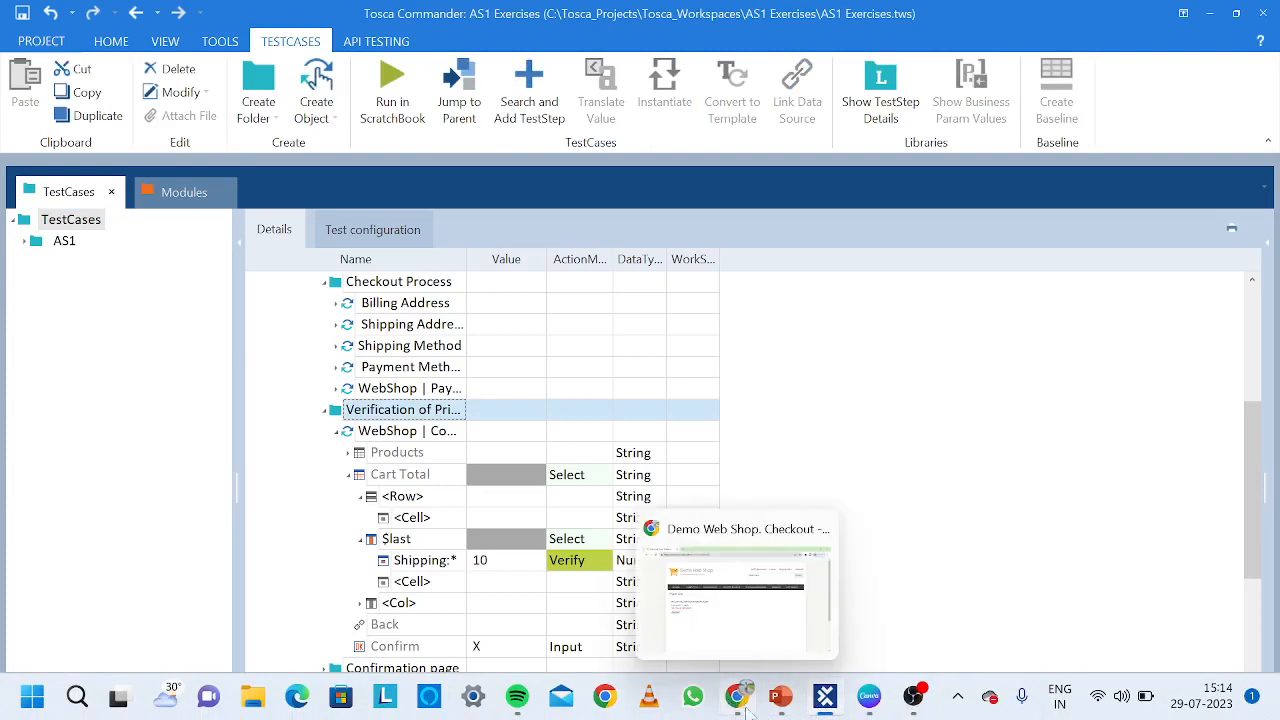
- Switch to the web shop, add Blue Jeans from Apparel & Shoes to the cart, and show the shopping cart preview
mouse_move(779, 706)
mouse_move(740, 700)
click(741, 700)
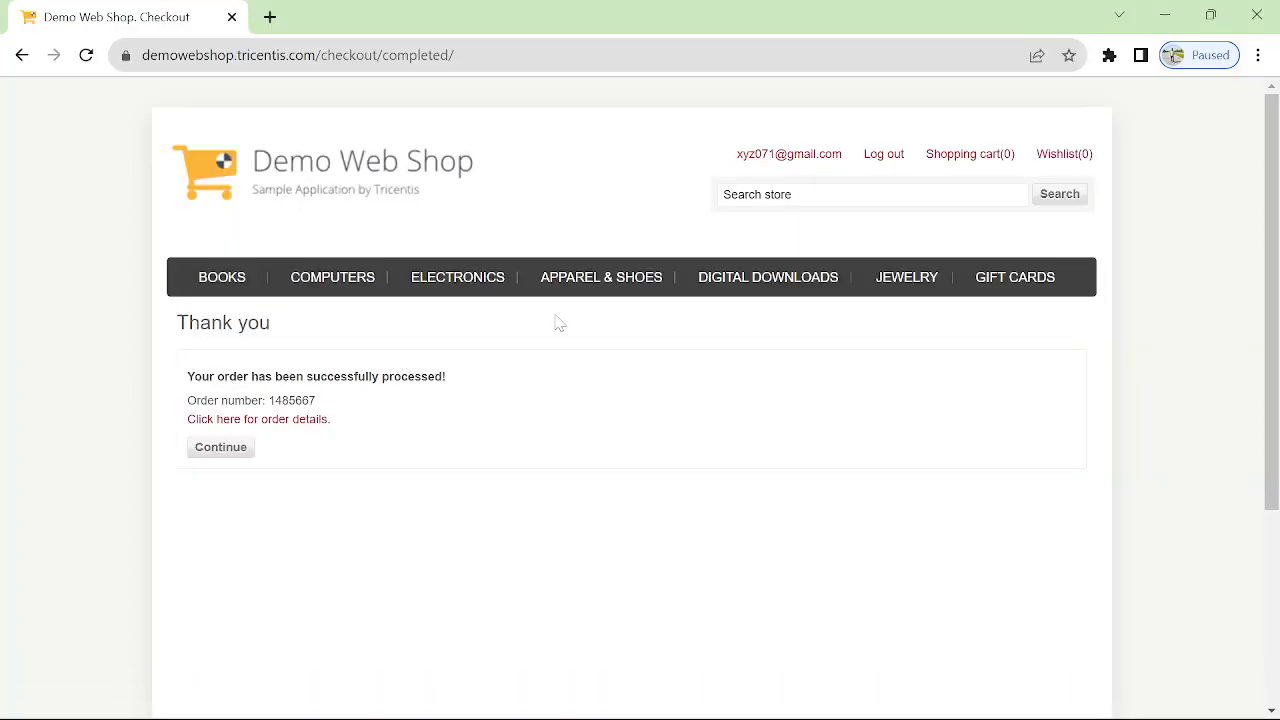
click(601, 281)
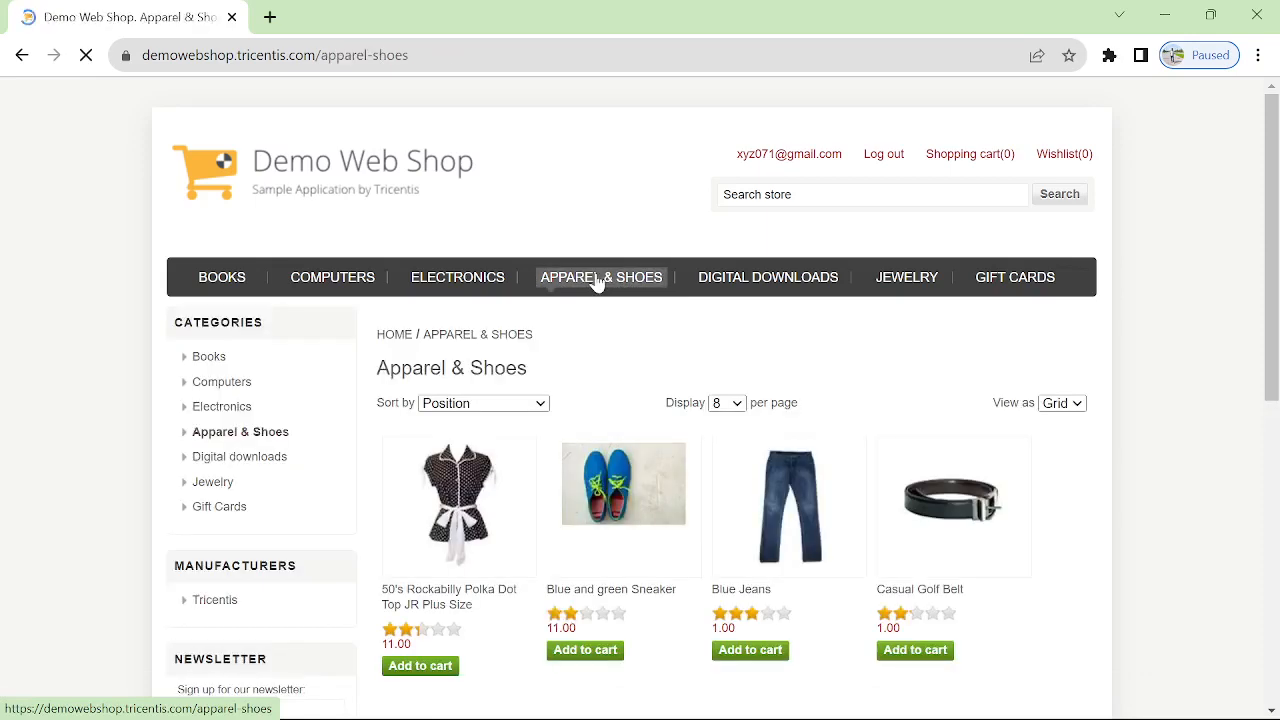
click(749, 652)
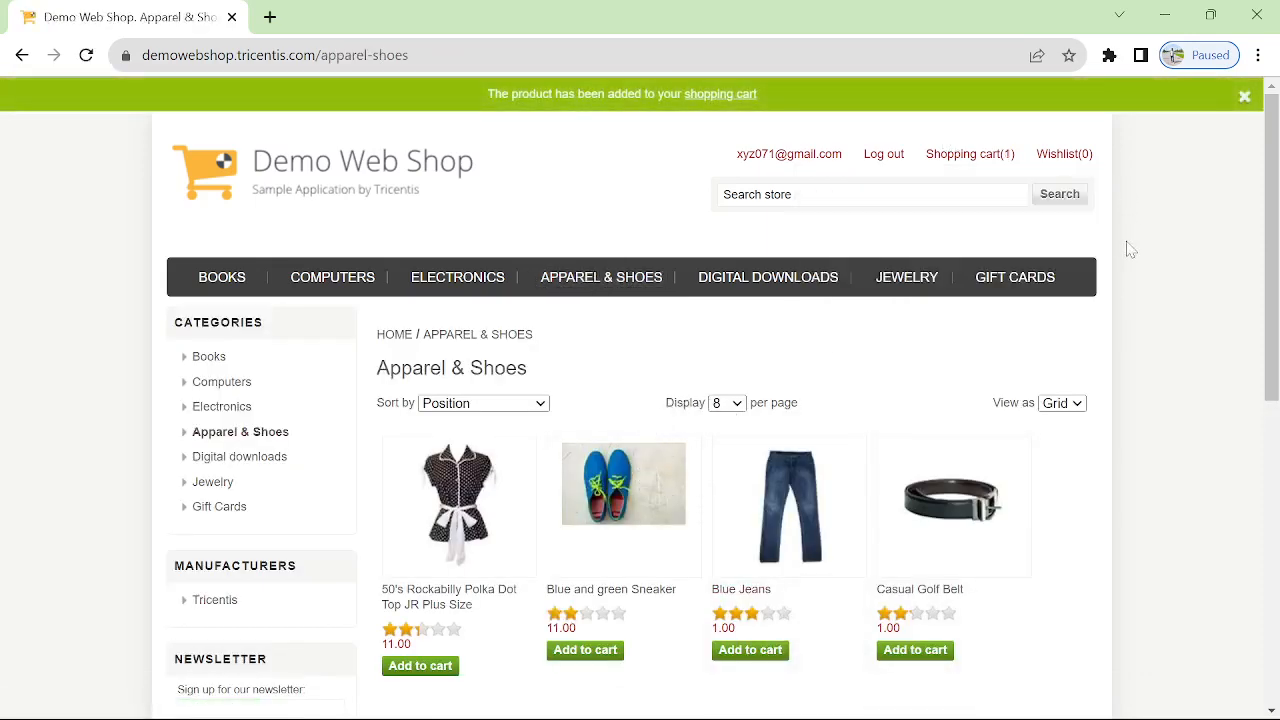
mouse_move(960, 155)
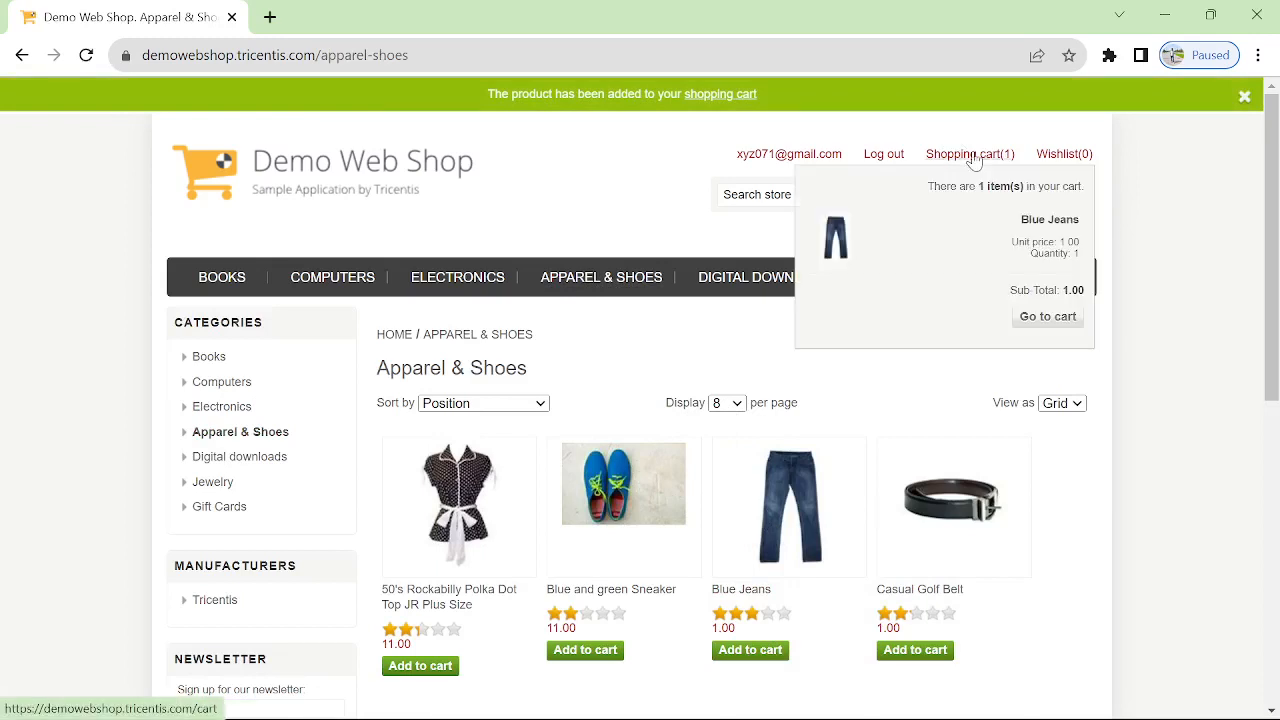
- Open the shopping cart, agree to the terms of service, and start the checkout for the Blue Jeans
click(1036, 315)
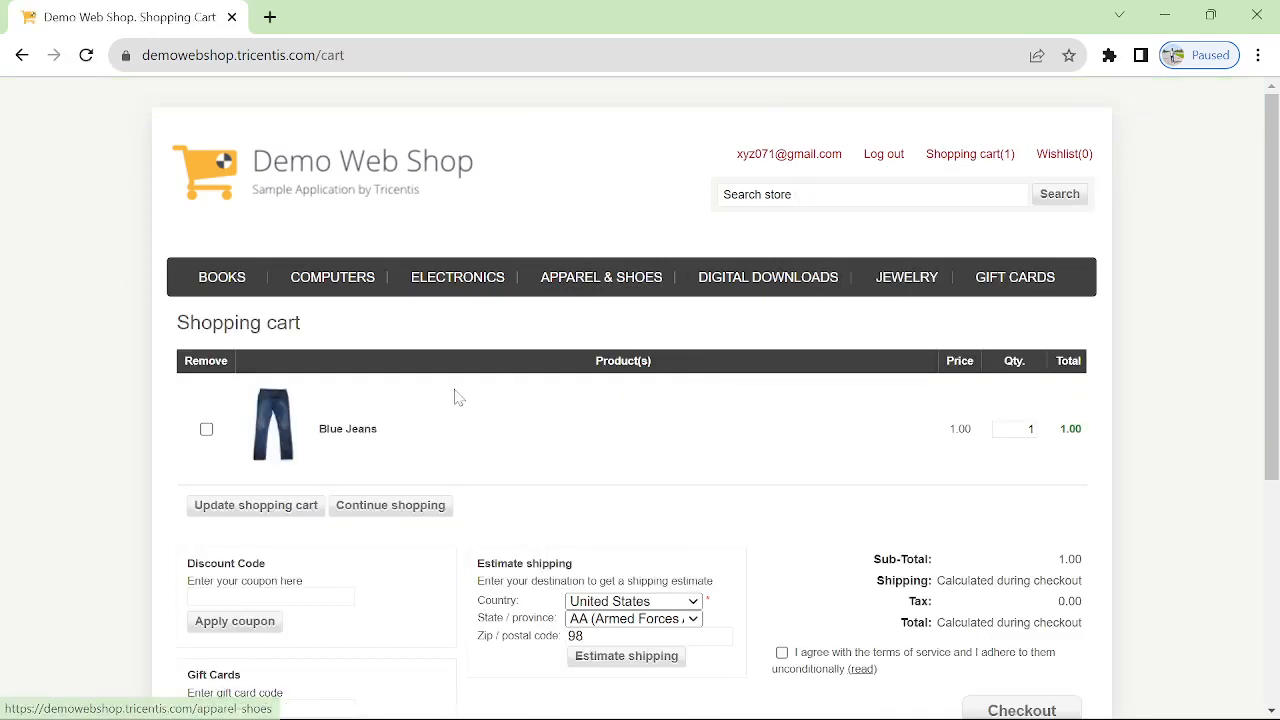
scroll(425, 597, down, 3)
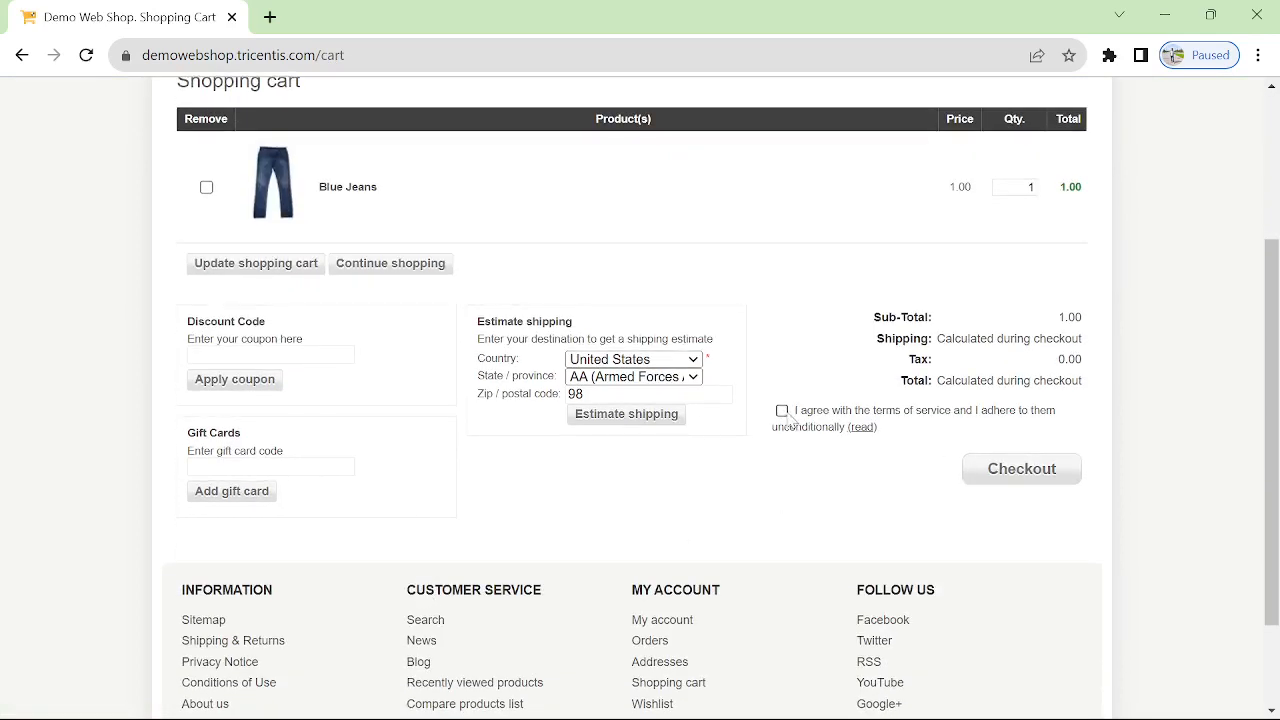
click(782, 411)
click(1000, 476)
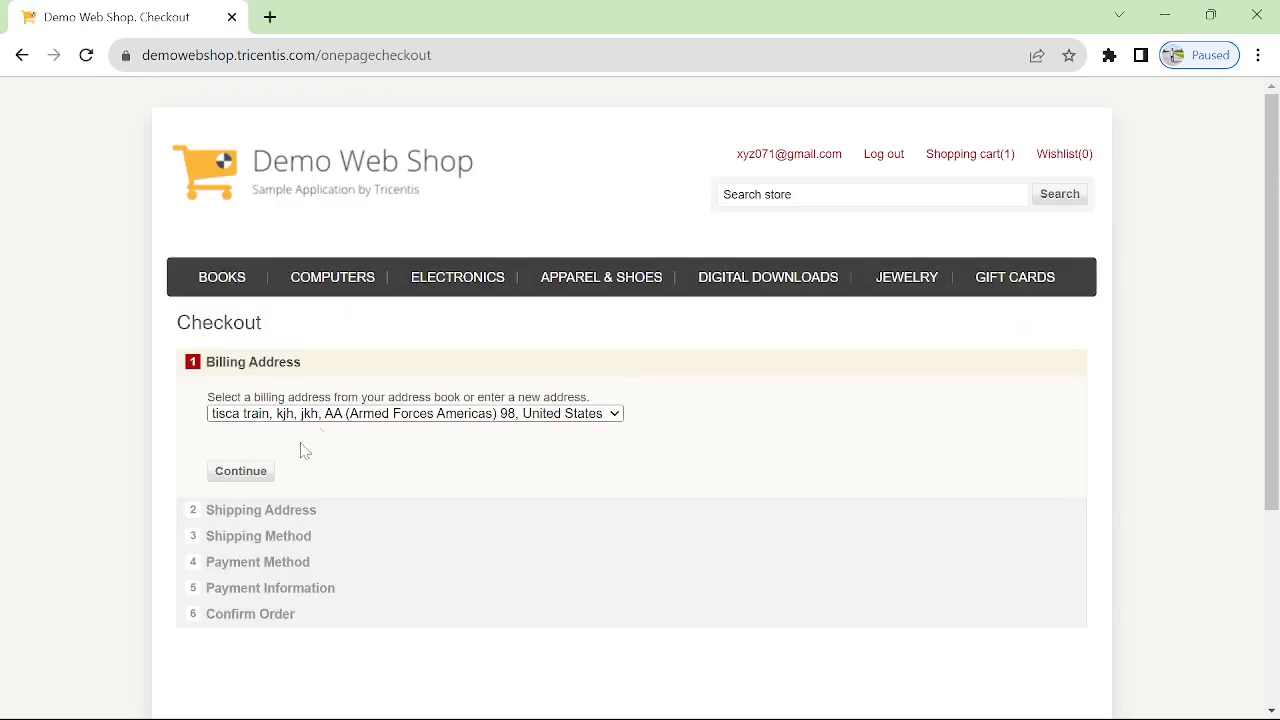
- Continue the checkout with the saved billing and shipping addresses and the Ground (10.00) shipping method
click(243, 471)
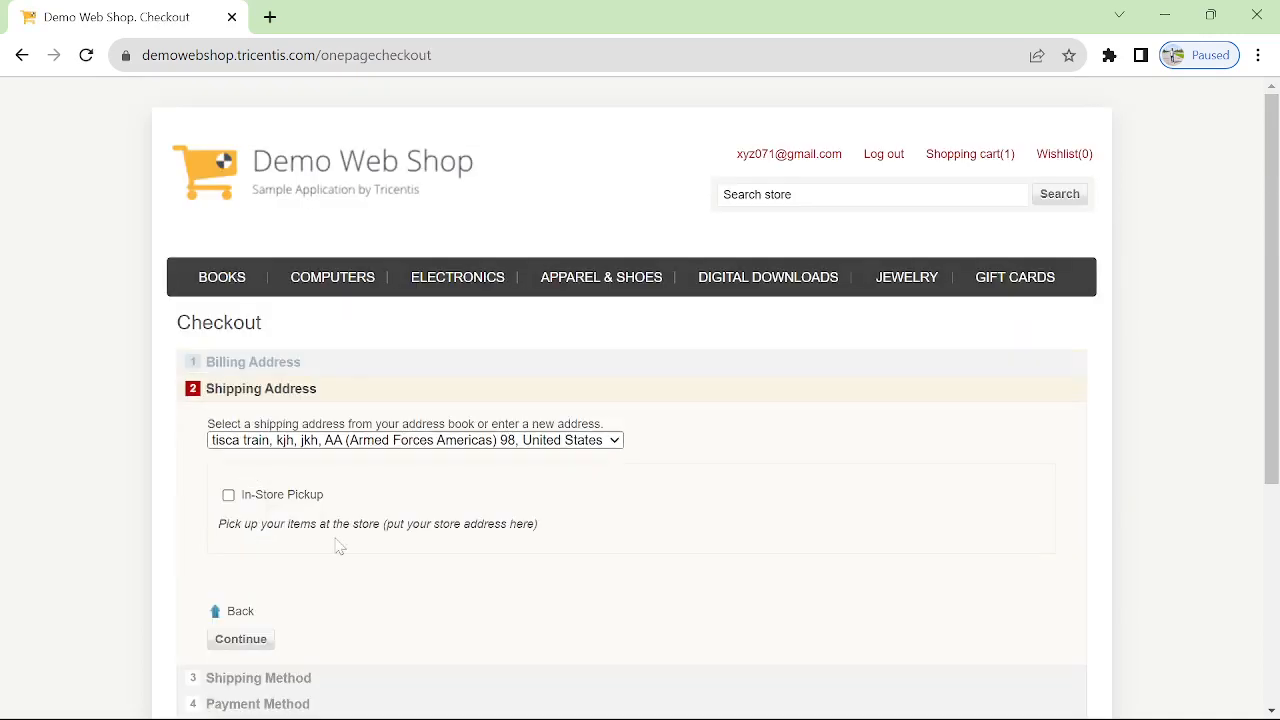
click(240, 637)
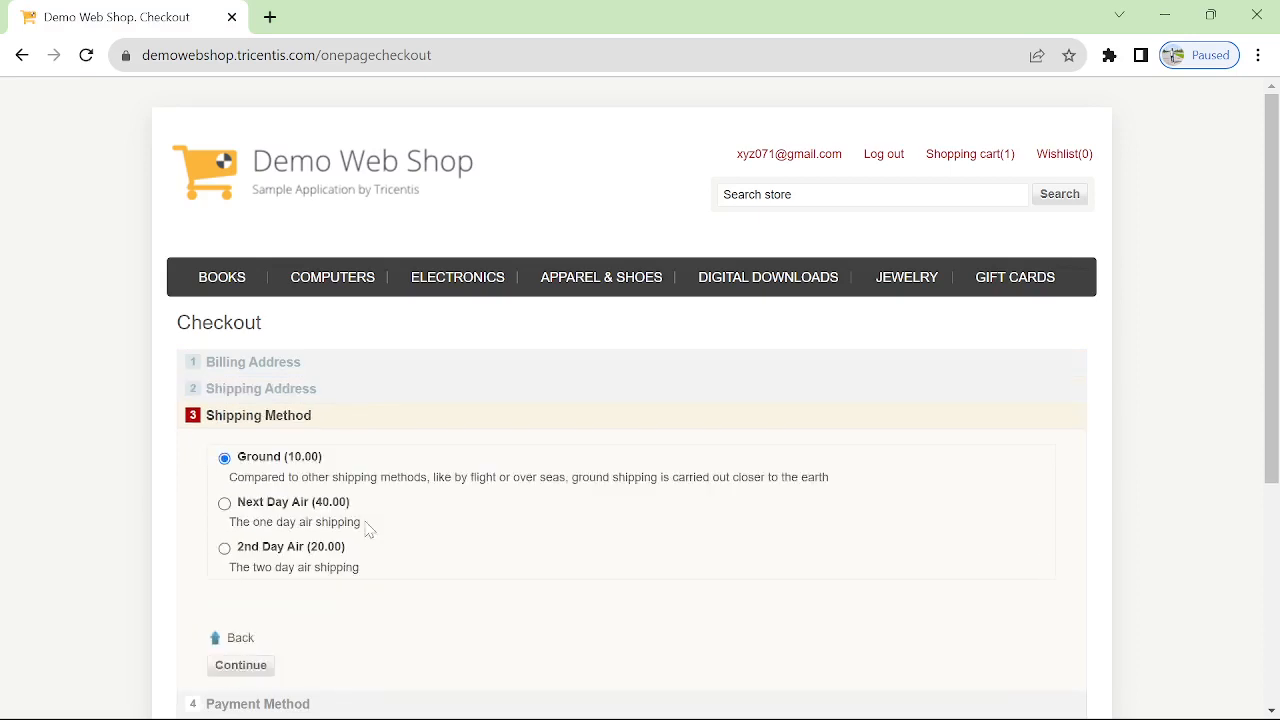
scroll(366, 530, down, 1)
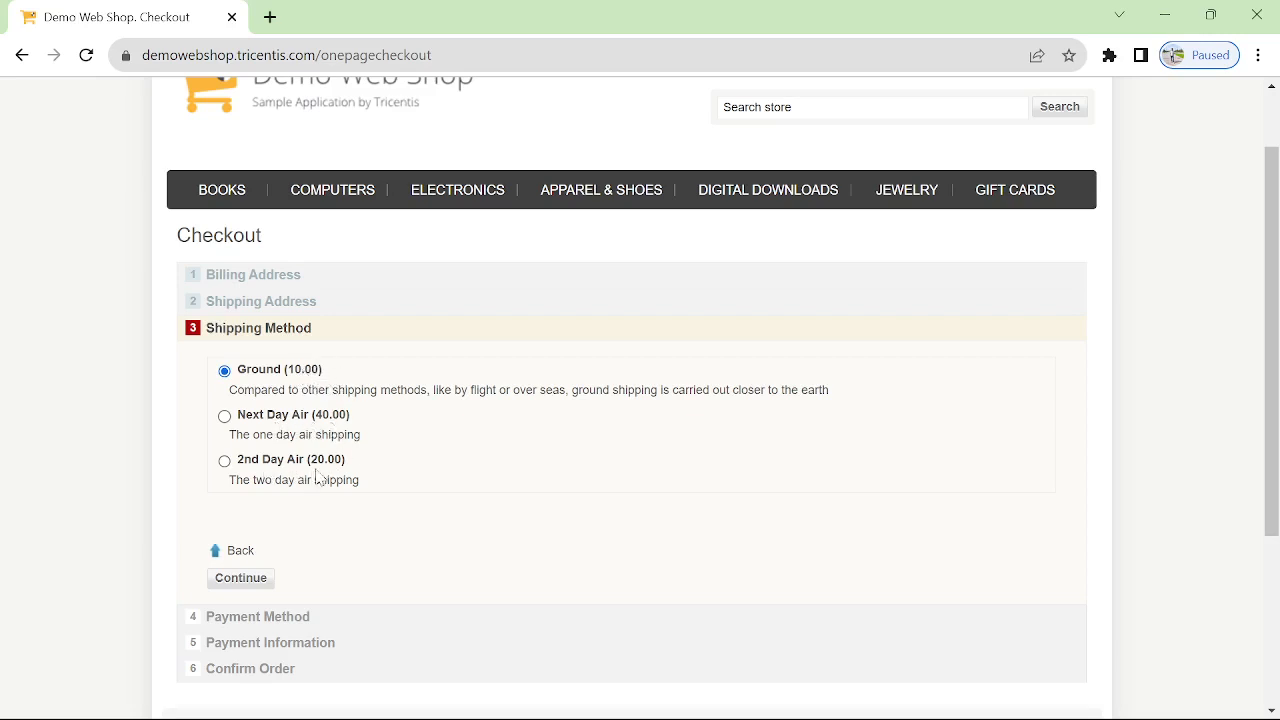
click(238, 578)
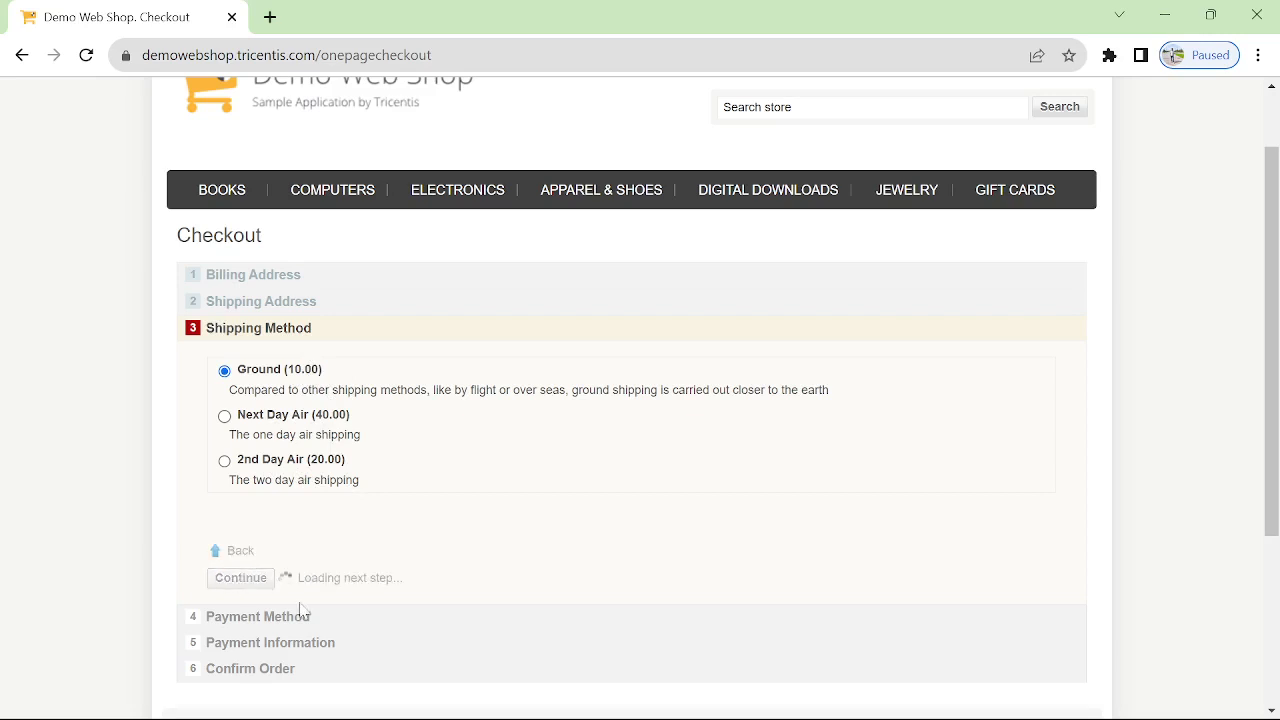
- Continue with Cash On Delivery (COD) and the payment information to reach the Confirm Order section's totals, leaving the order unconfirmed
scroll(446, 563, down, 3)
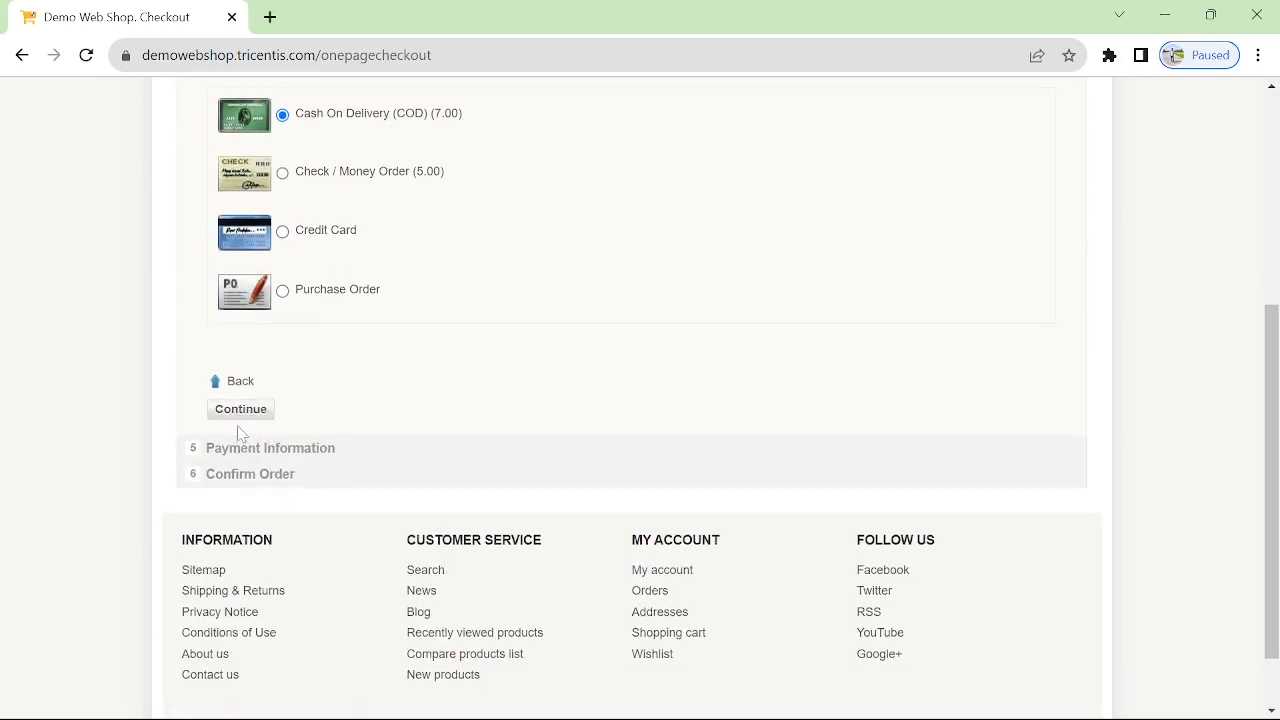
click(238, 412)
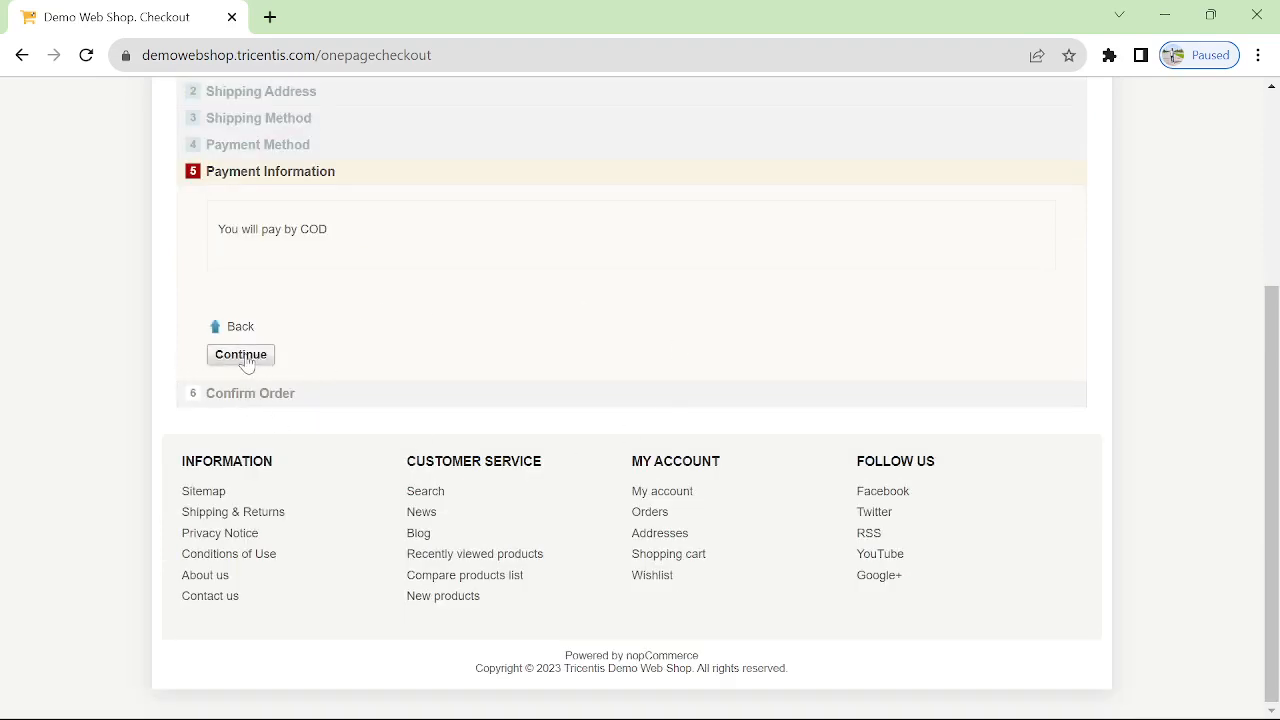
click(242, 356)
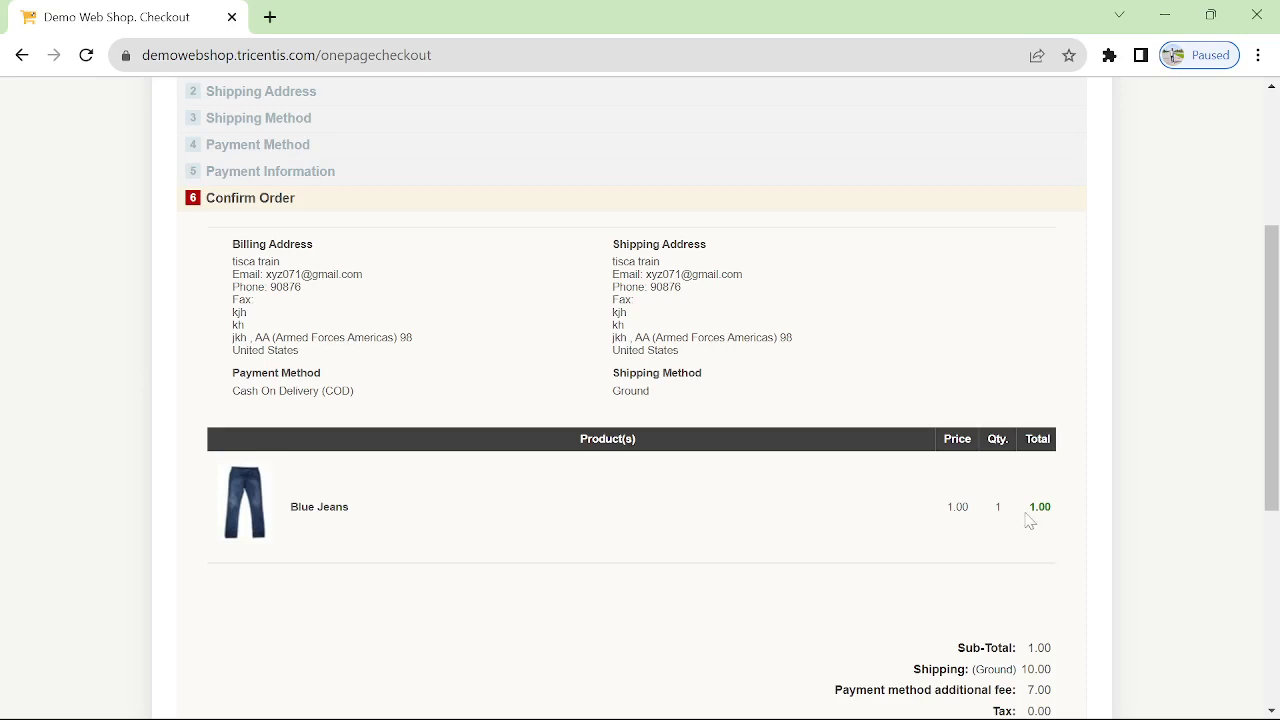
scroll(1030, 520, down, 2)
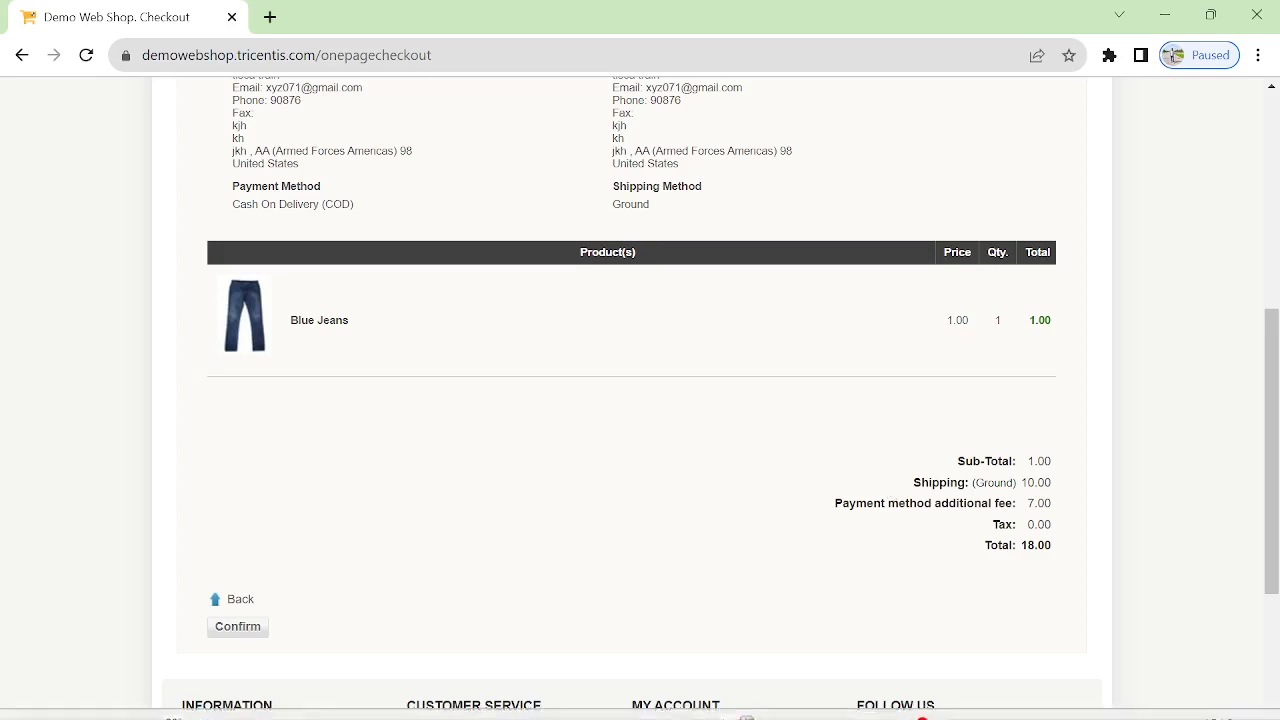
- Switch to Tosca Commander and replace the $last column under Cart Total in the Confirm Order step with #2
mouse_move(829, 712)
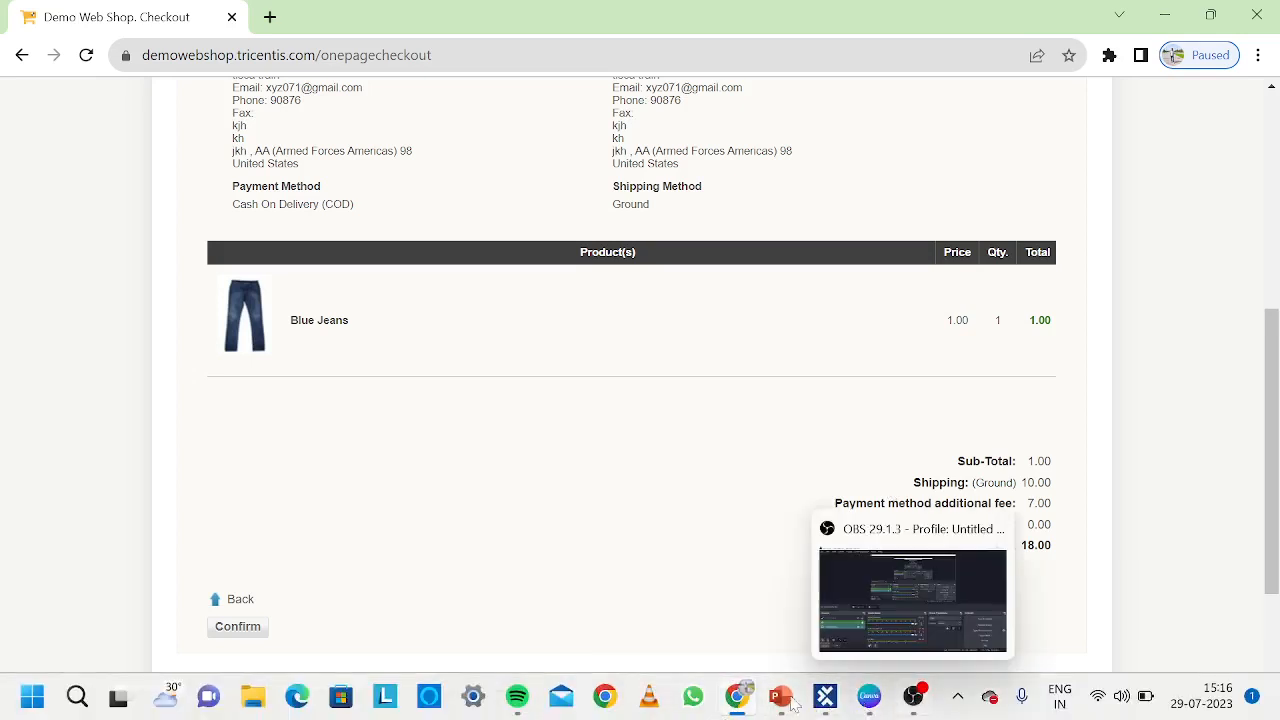
click(830, 702)
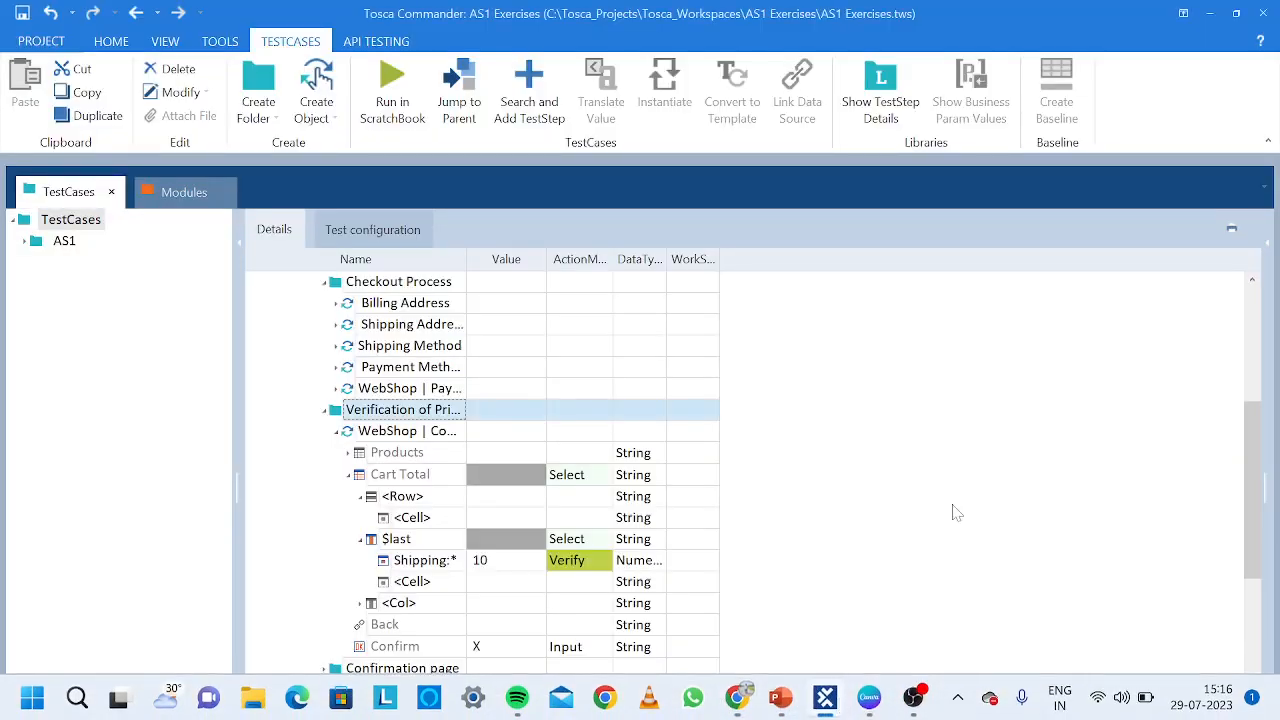
click(903, 449)
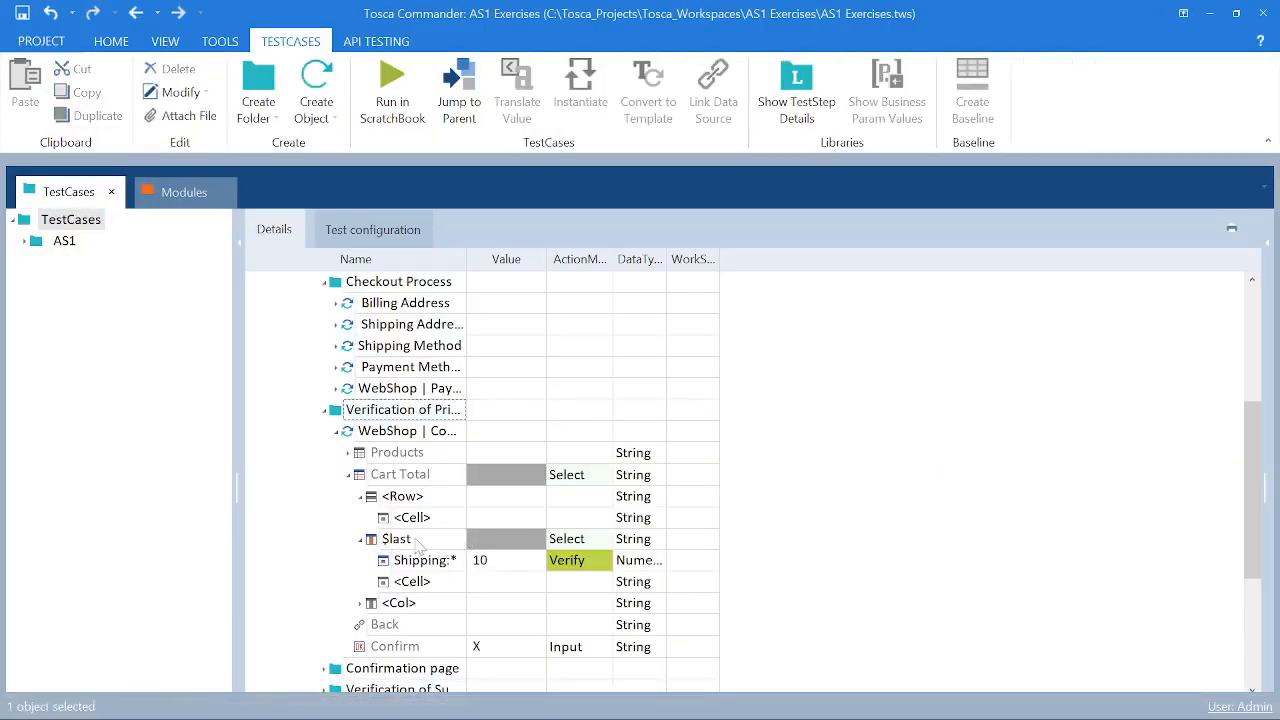
click(439, 540)
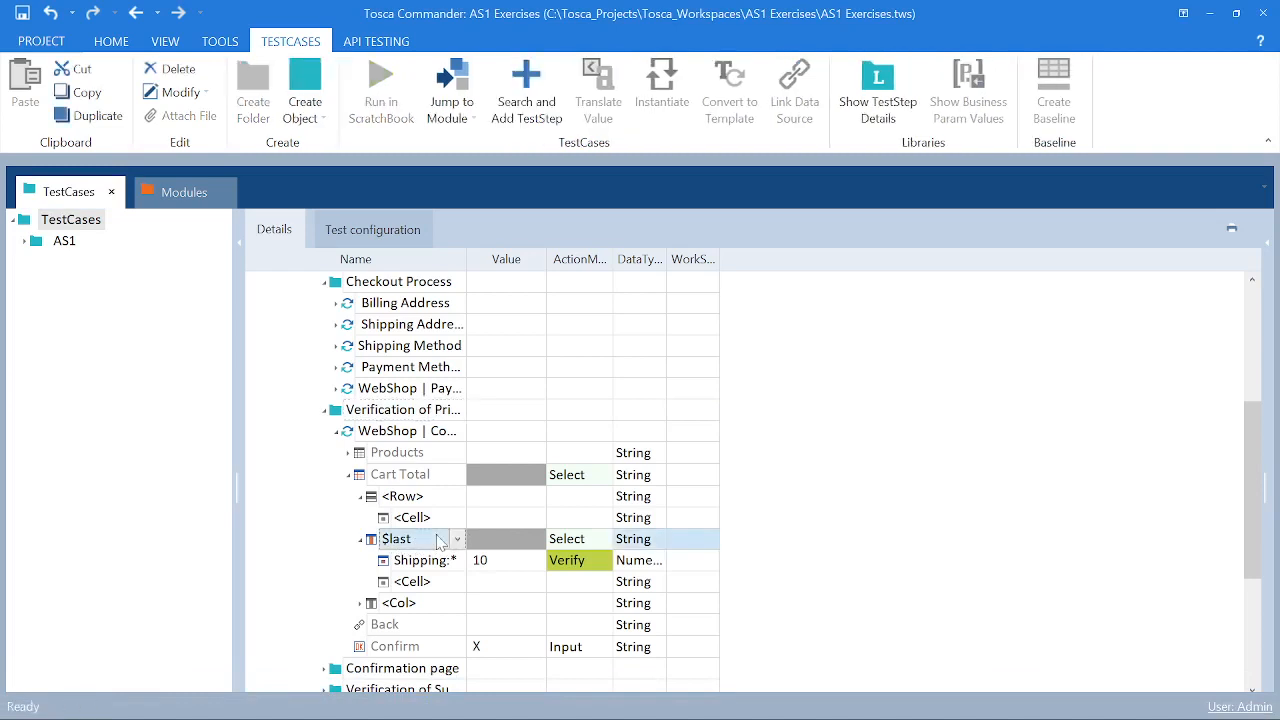
key(shift+Left)
key(shift+Left)
key(shift+Left)
key(shift+Left)
key(shift+Left)
key(BackSpace)
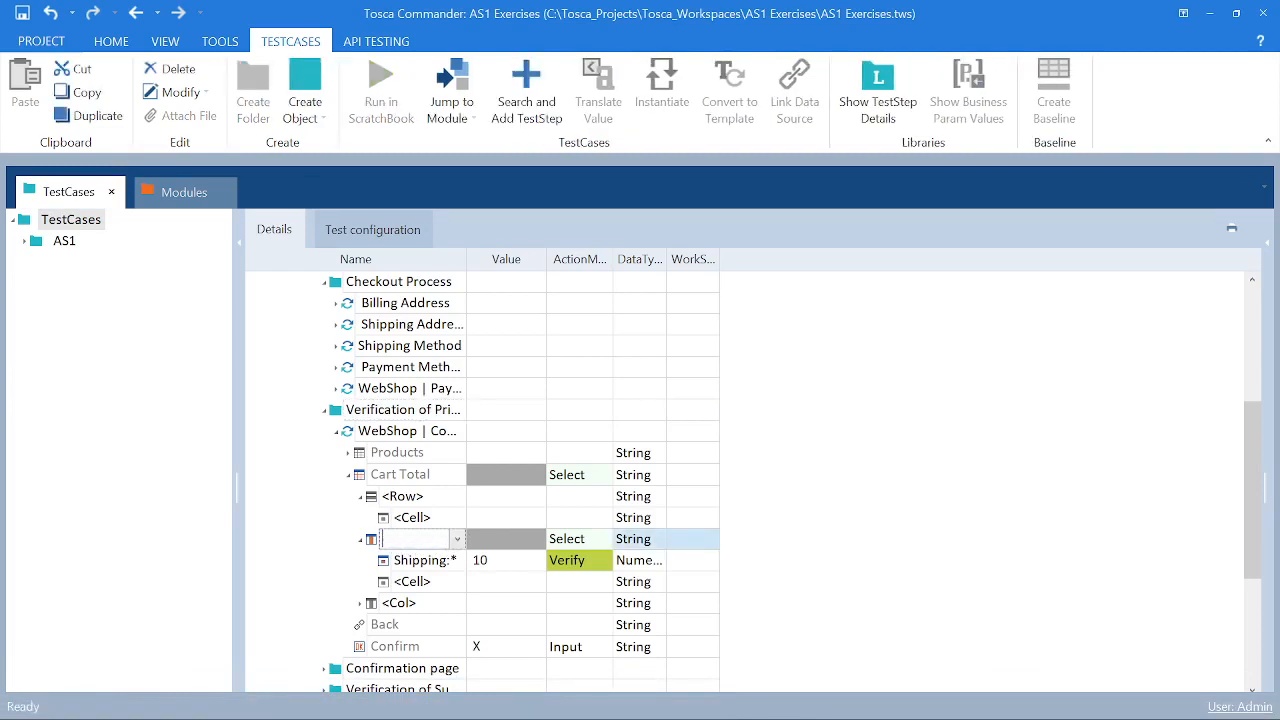
text(#2)
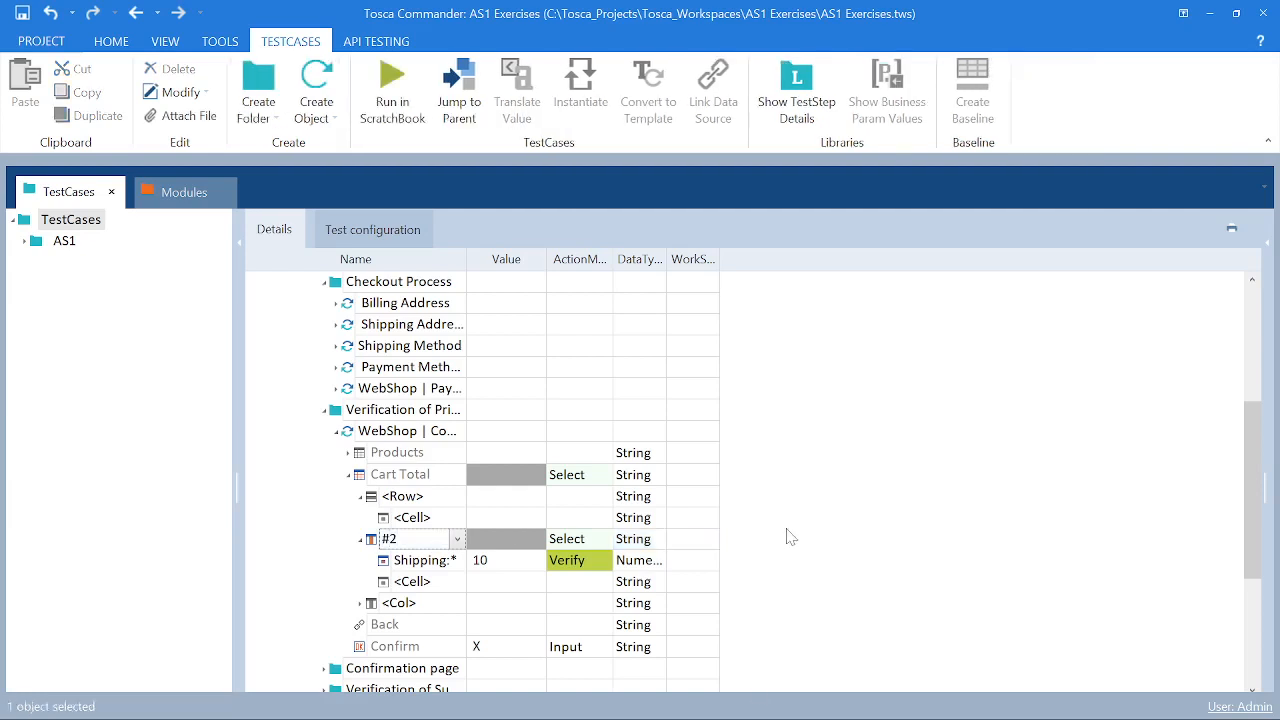
- Check the order totals in the web shop, run the price verification folder in ScratchBook, and return to Tosca Commander for its results
click(737, 697)
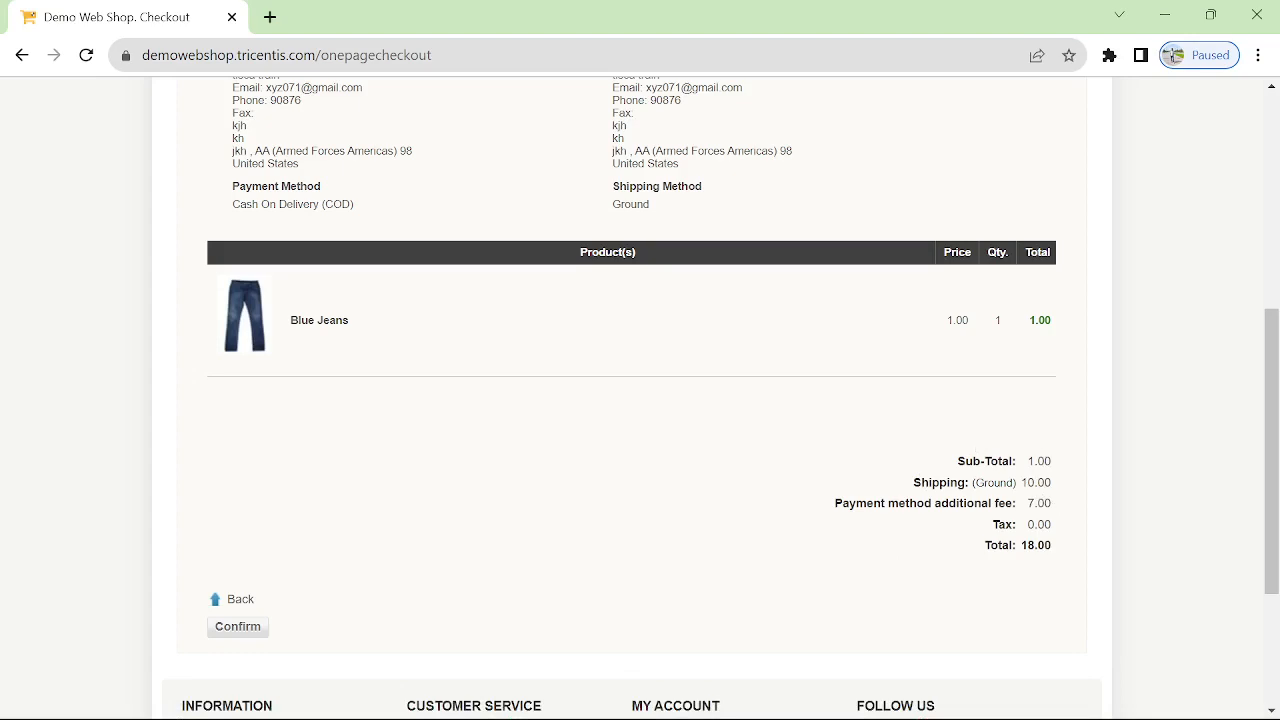
key(alt+Tab)
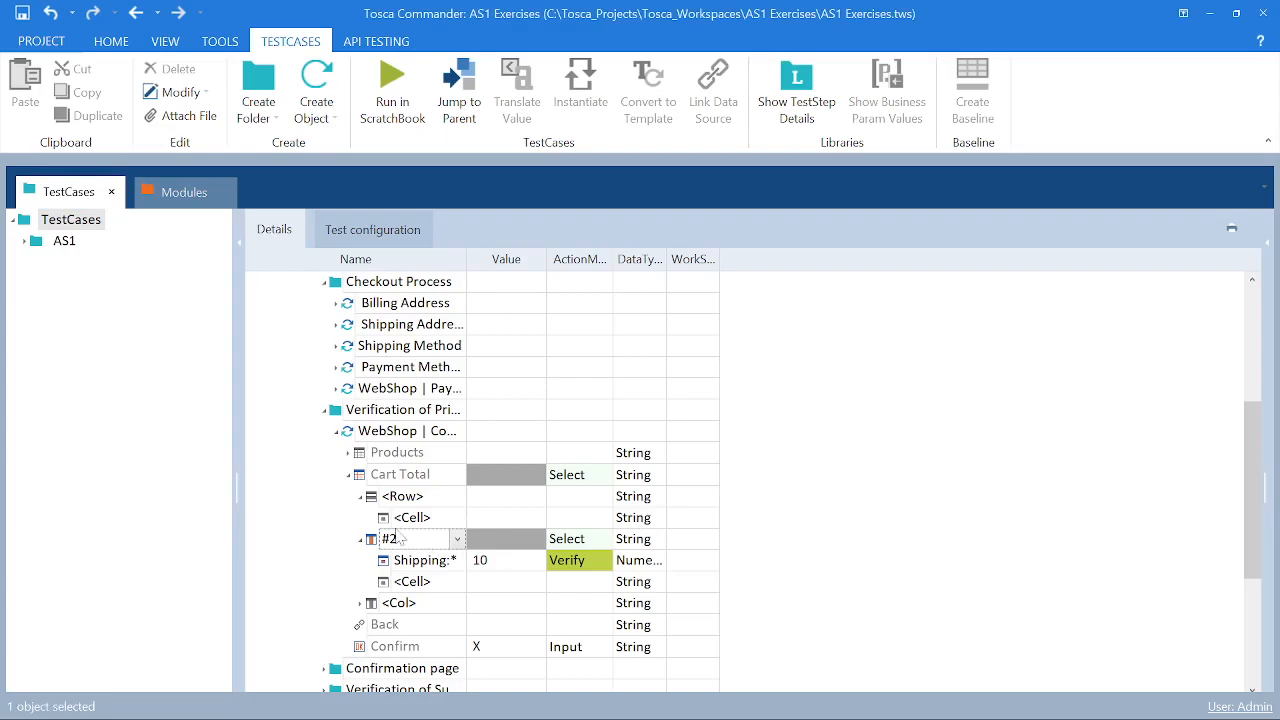
key(alt+Tab)
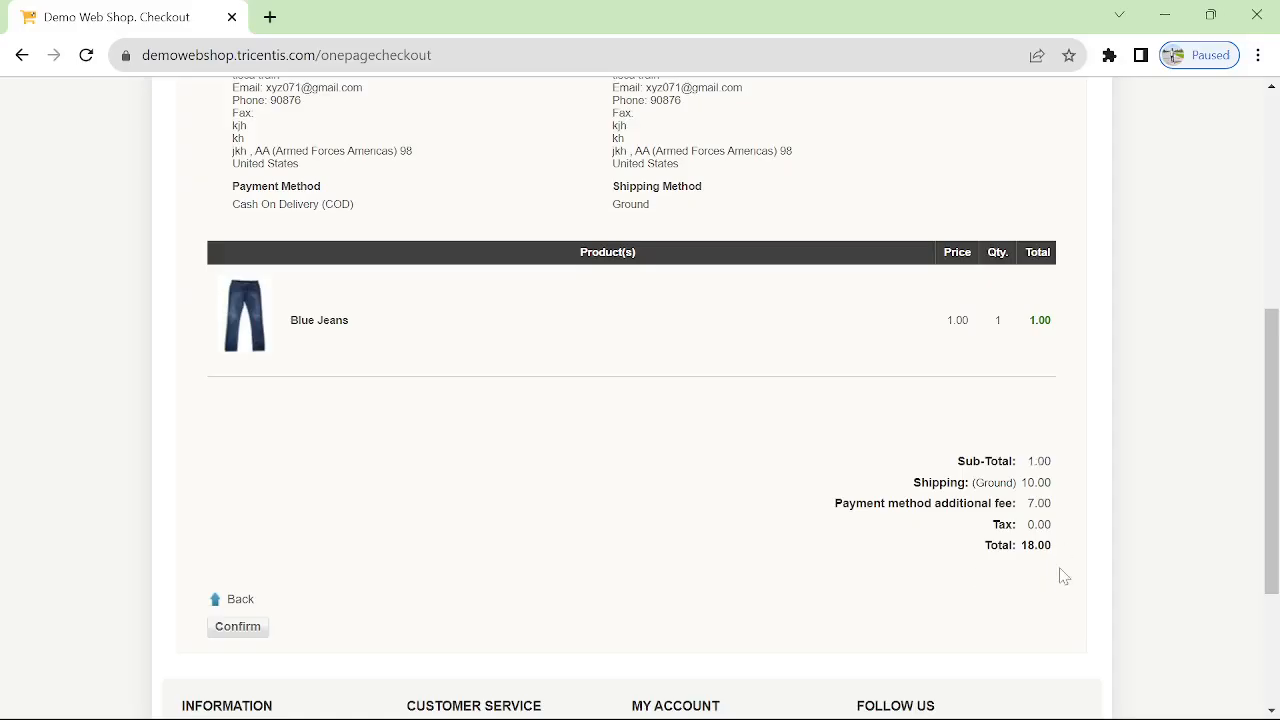
key(alt+Tab)
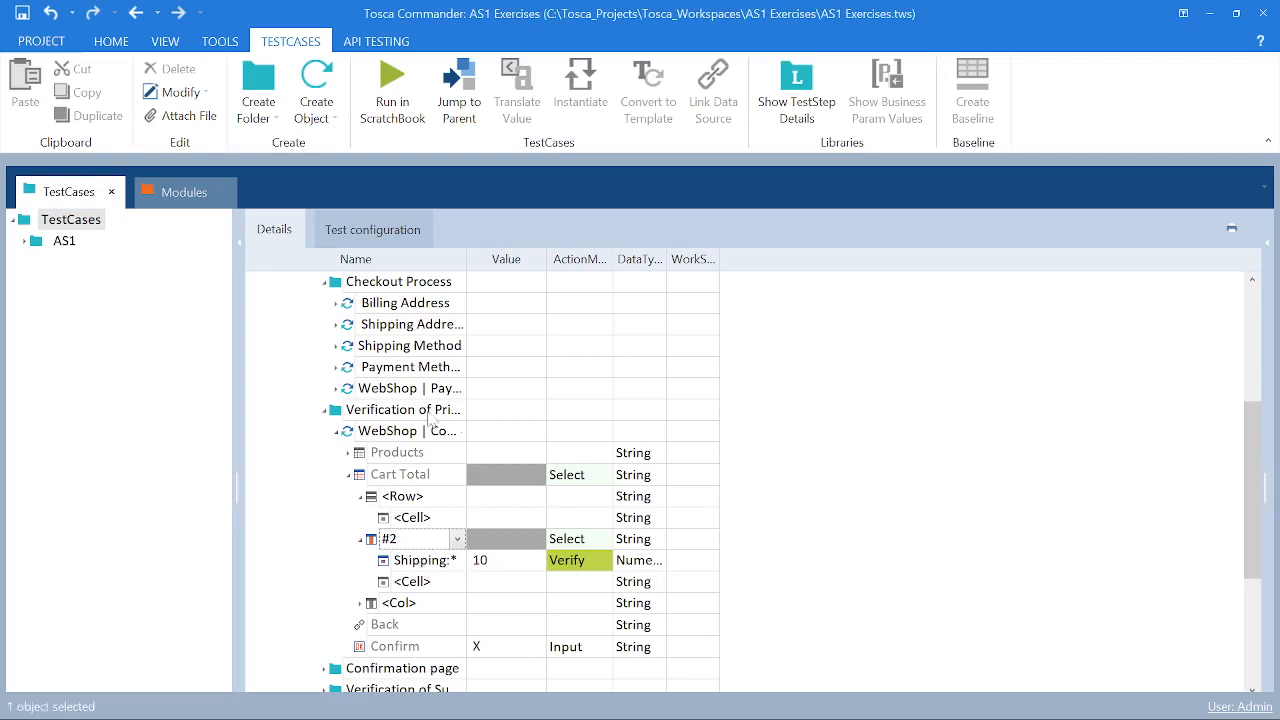
right_click(398, 412)
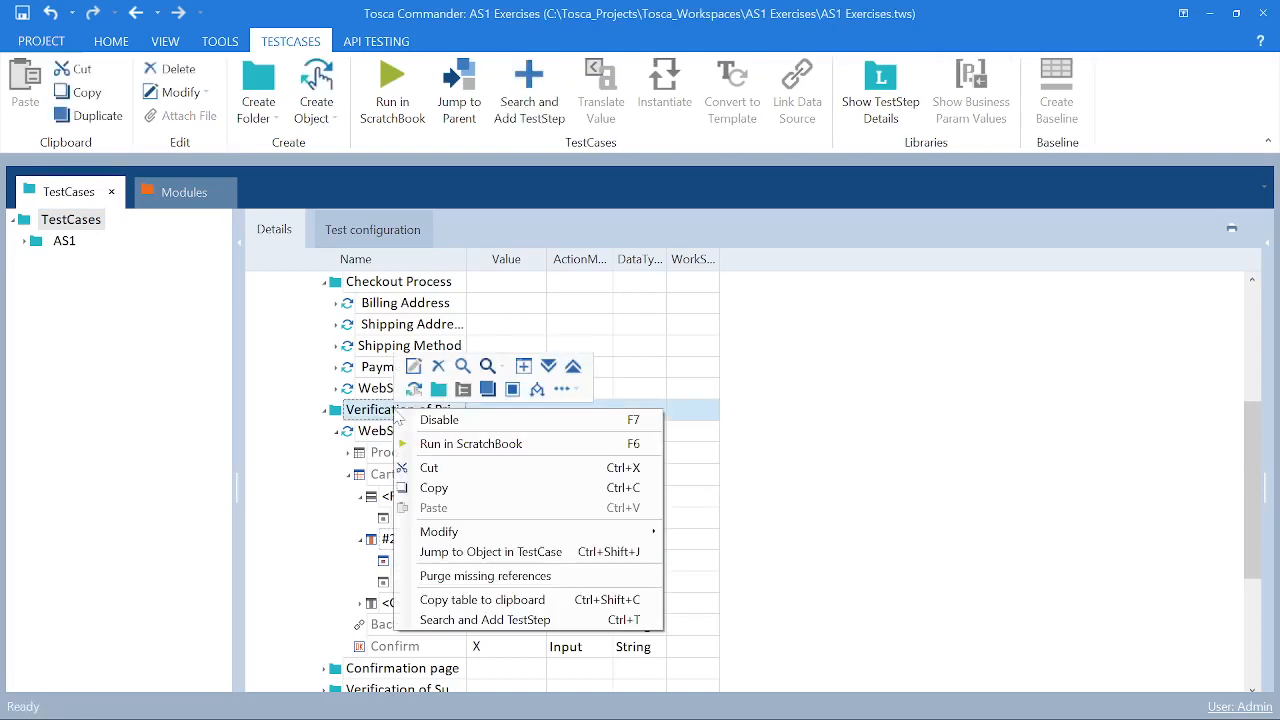
click(444, 444)
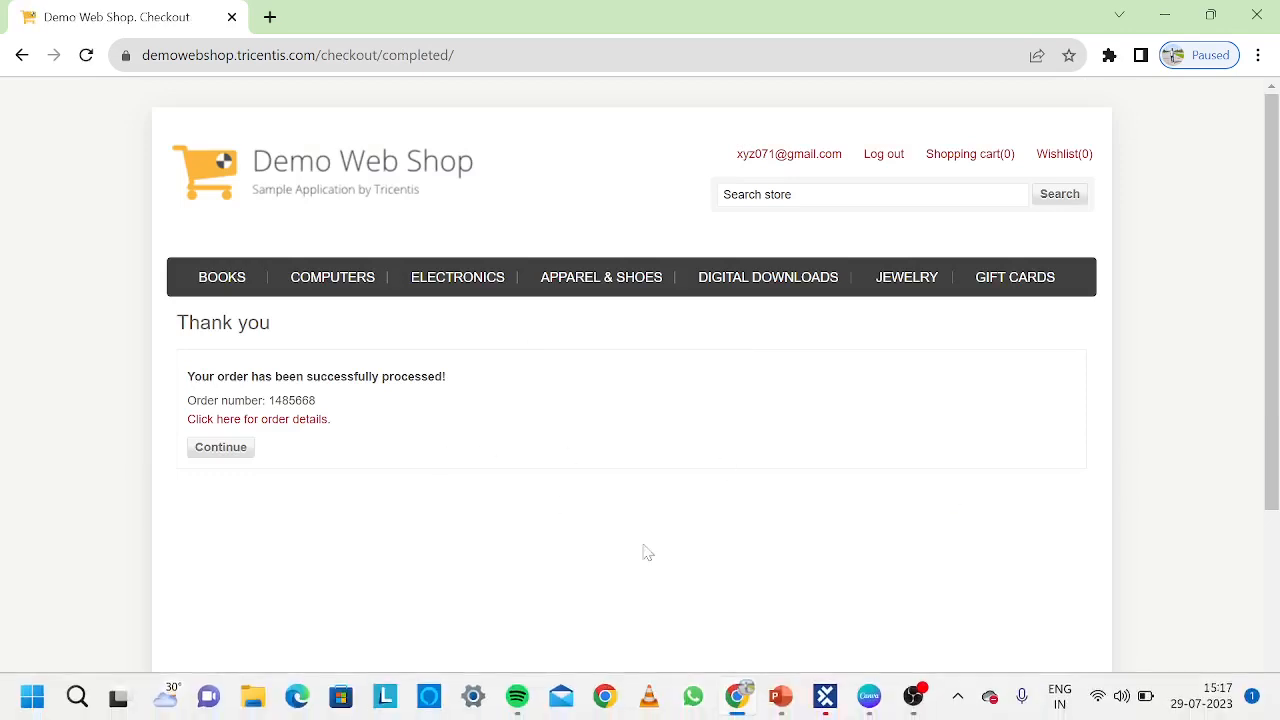
click(825, 697)
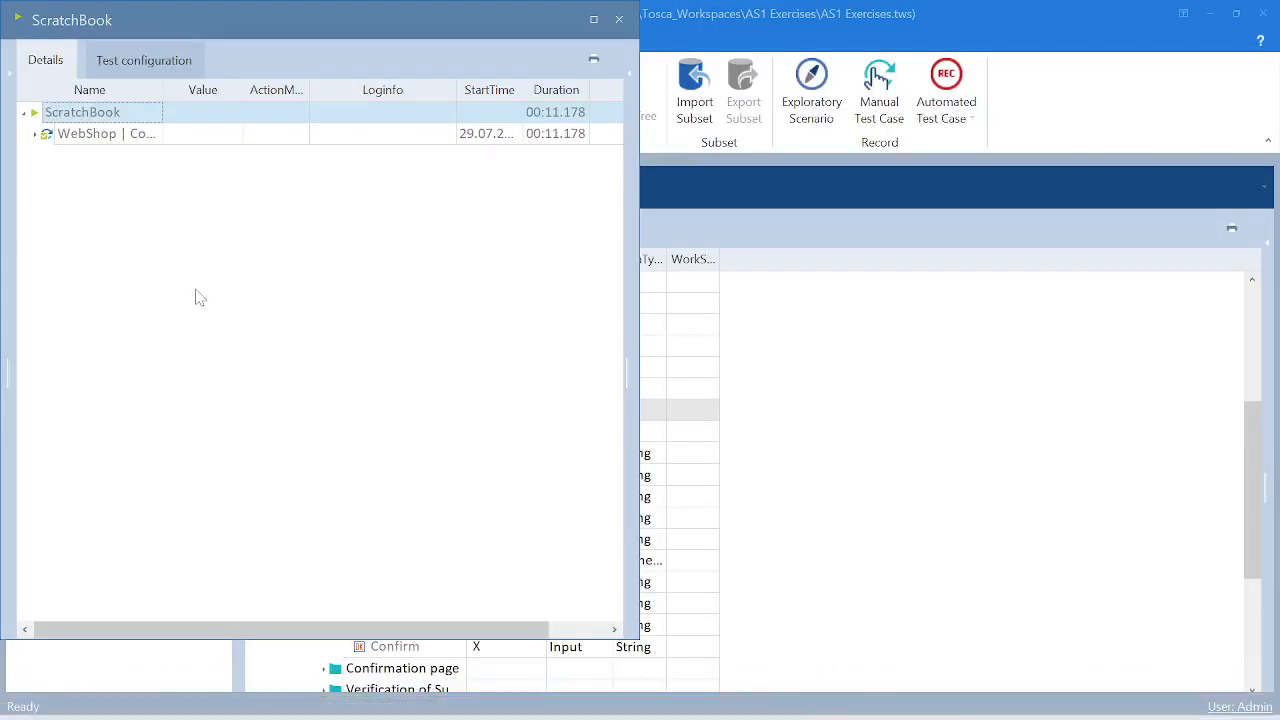